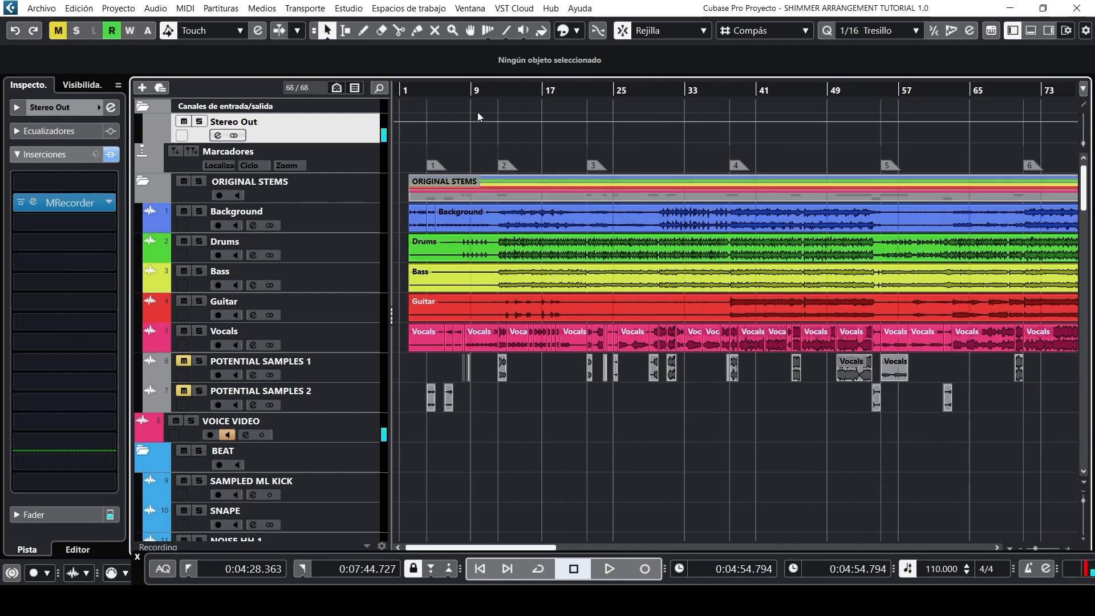
Audition the Vocals stem in solo from around bars 7, 30 and 38, and clear its solo.
left_click(456, 89)
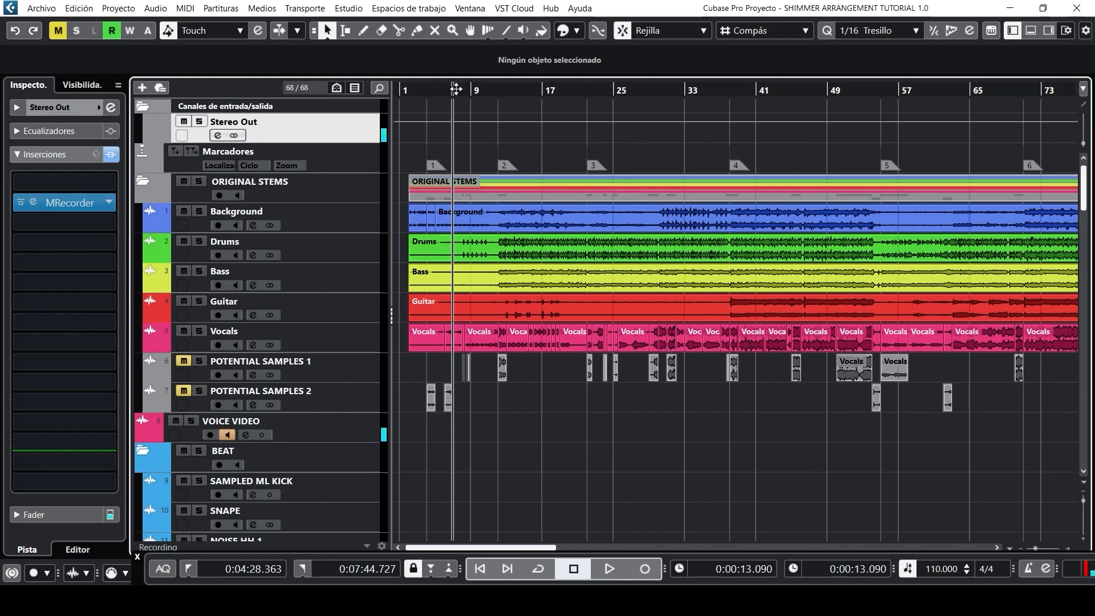
left_click(201, 332)
key("space")
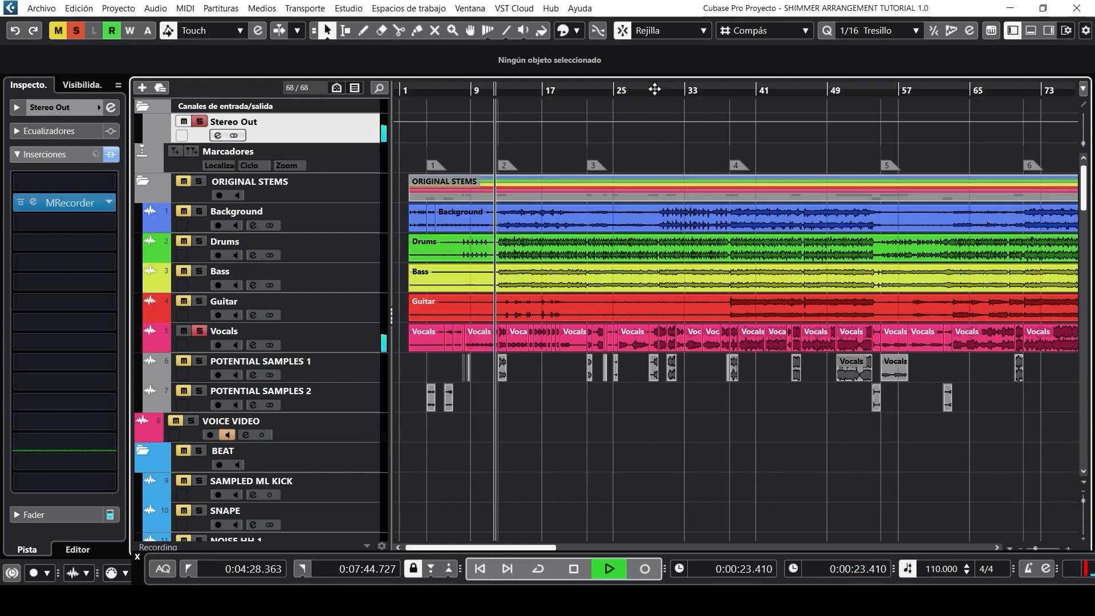
left_click(655, 89)
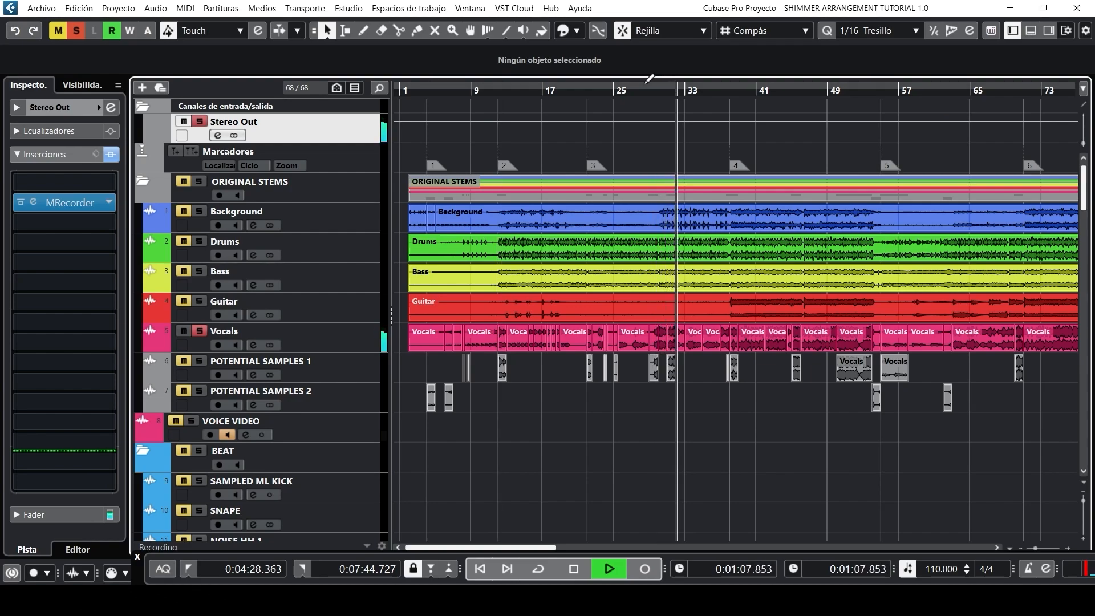
left_click(729, 89)
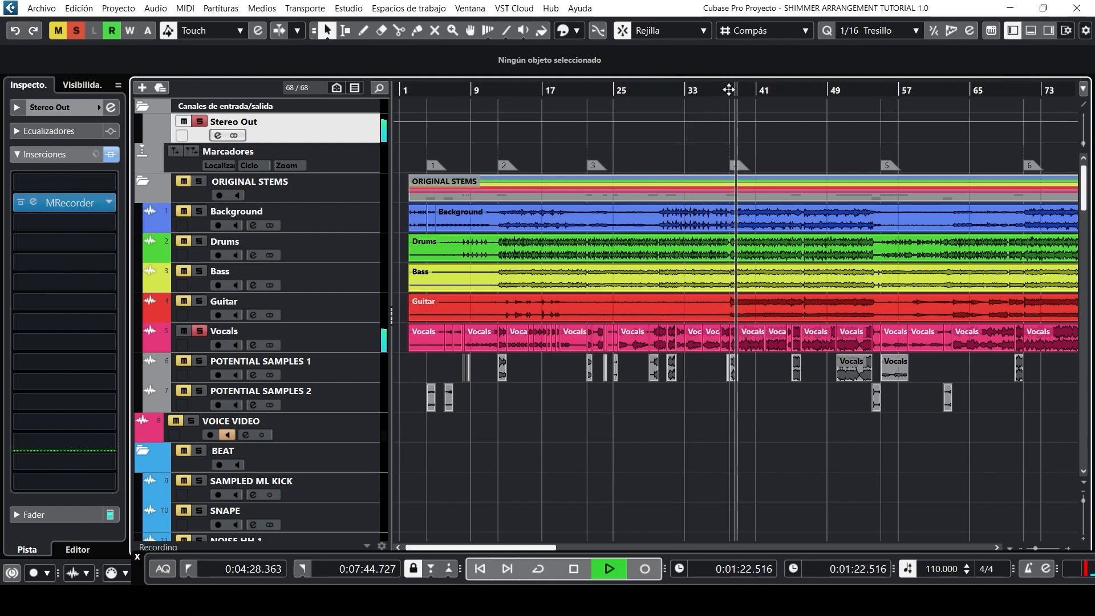
left_click(200, 332)
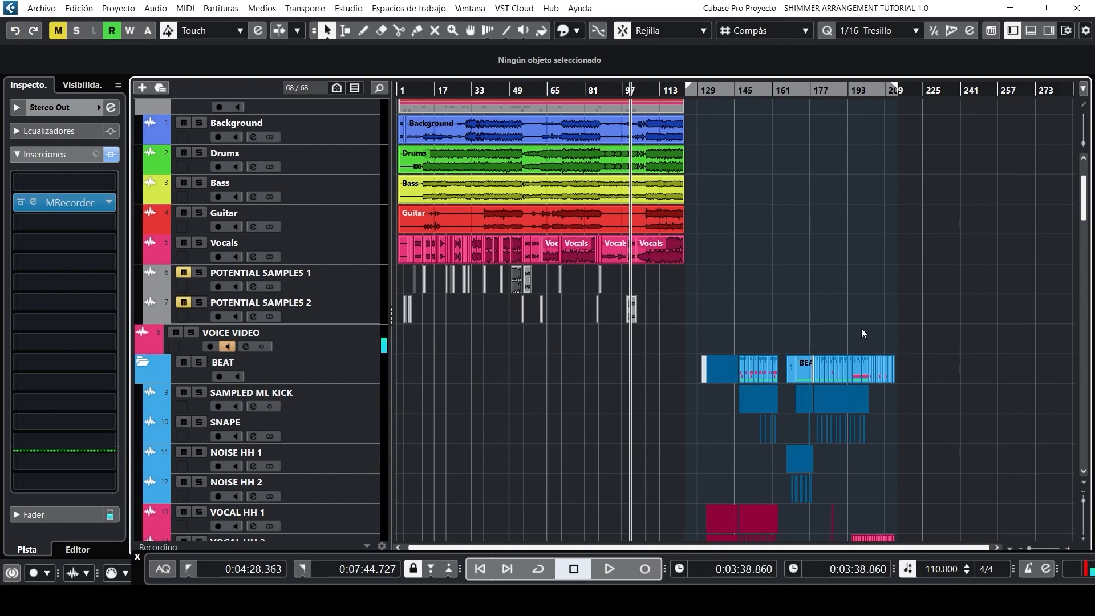
Look over the arrangement's tracks from the original stems through the BEAT folder down to the group tracks.
scroll(843, 303, "up", 3, "ctrl")
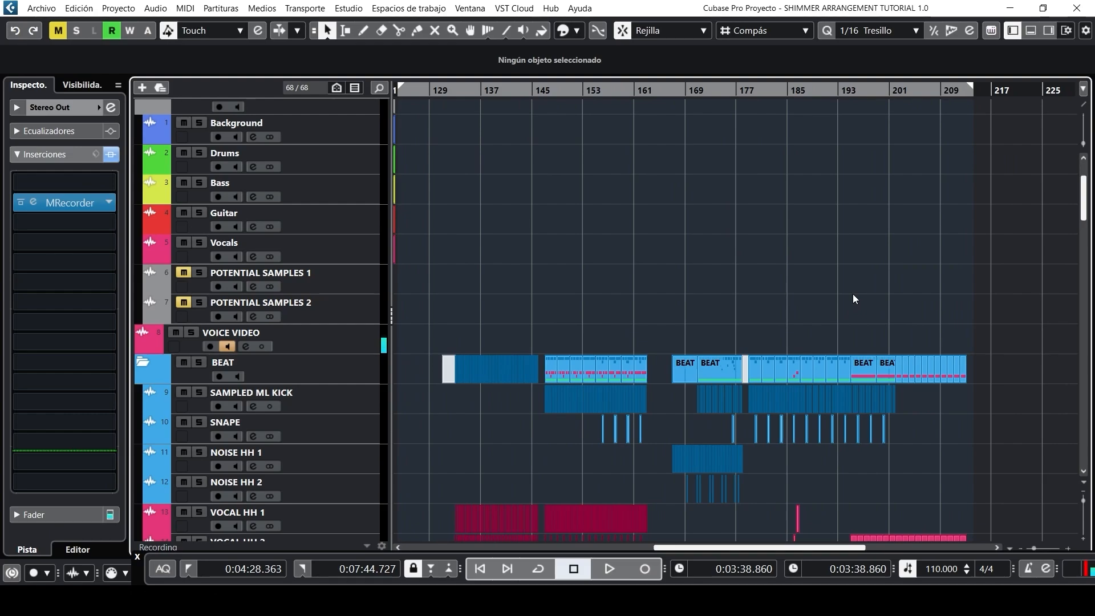
scroll(753, 228, "down", 15)
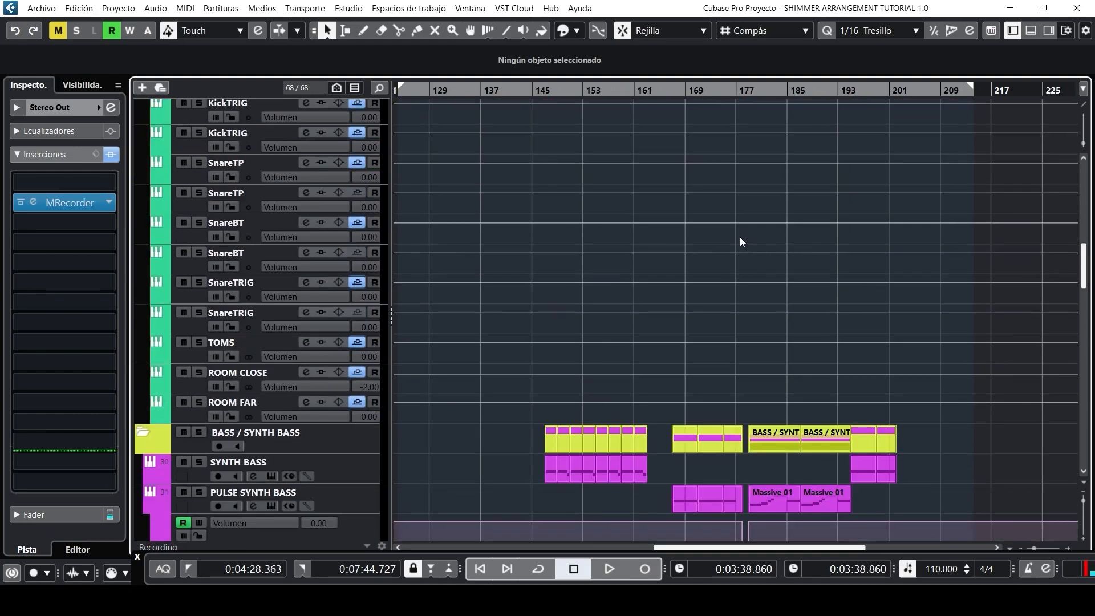
scroll(740, 237, "down", 8)
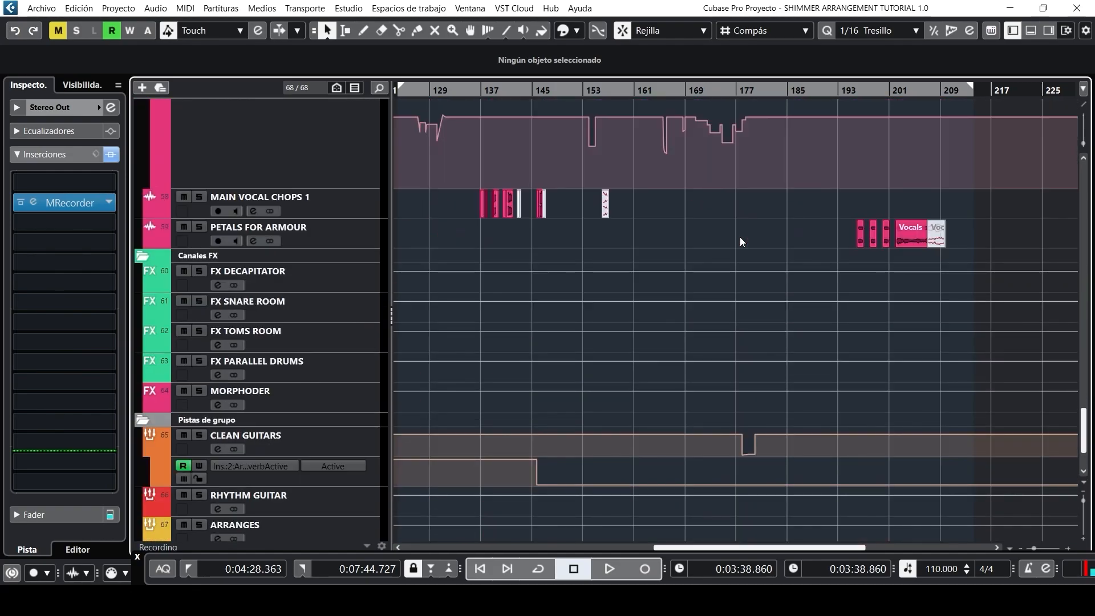
scroll(741, 237, "up", 8)
scroll(741, 237, "up", 16)
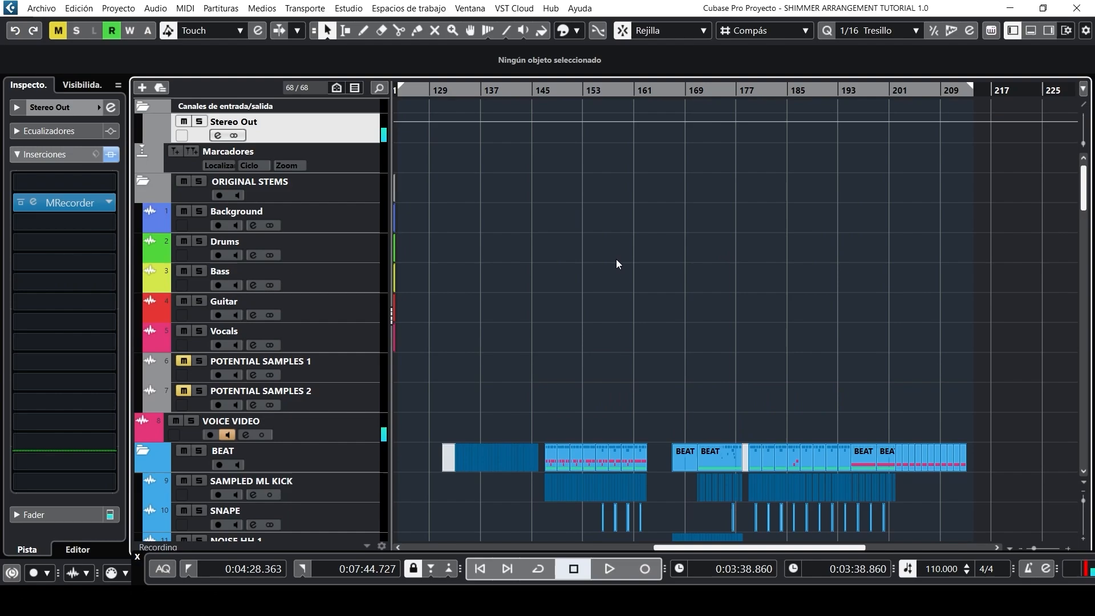
scroll(616, 259, "down", 3)
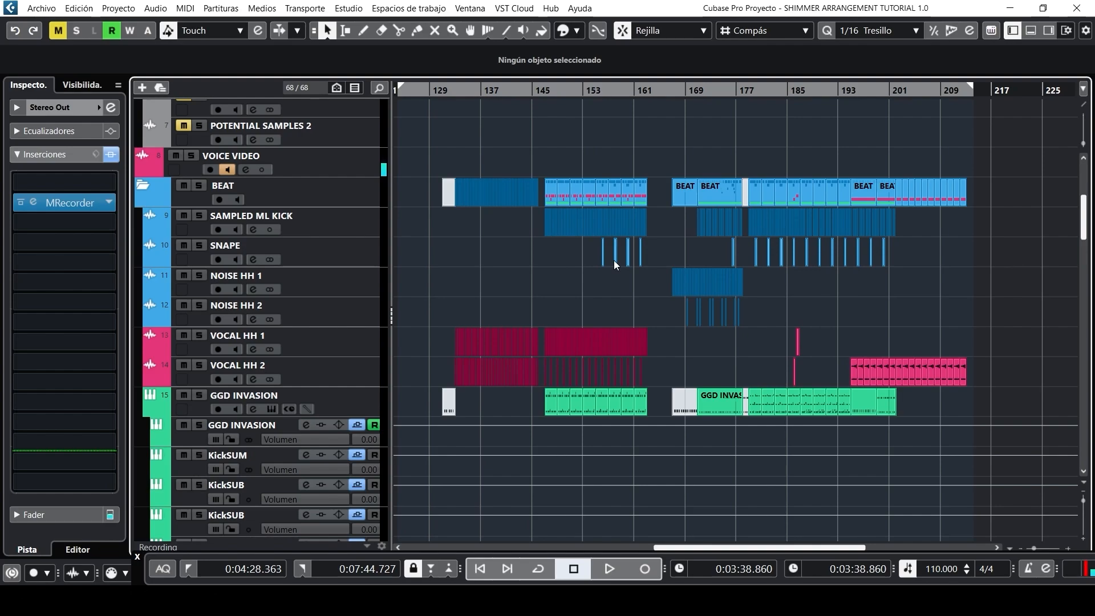
scroll(603, 269, "up", 2)
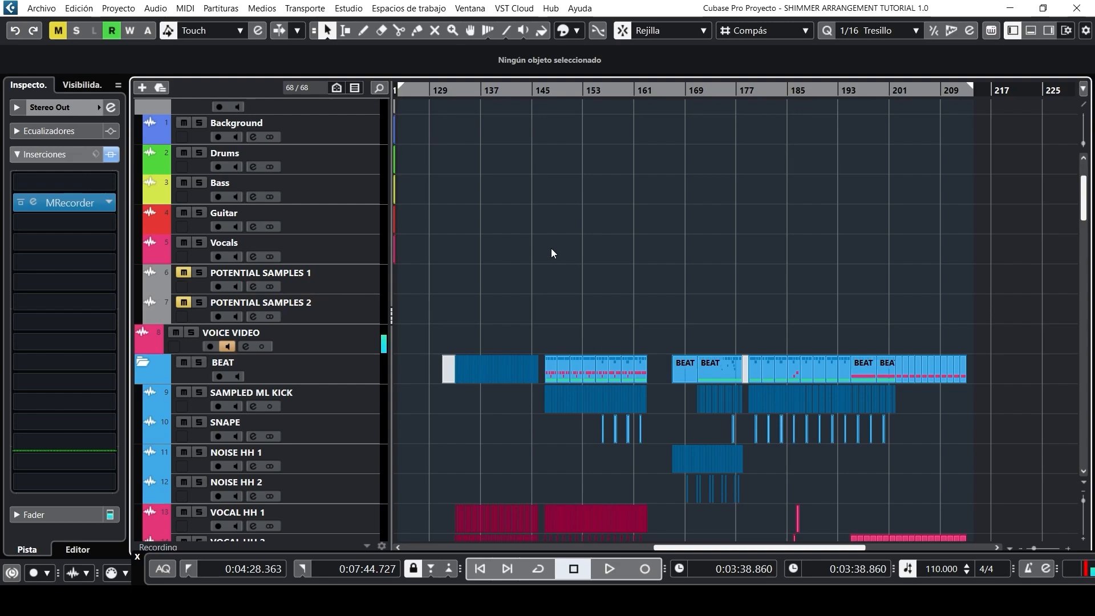
Solo the BEAT folder and audition it from around bars 148, 172 and 182.
left_click(550, 90)
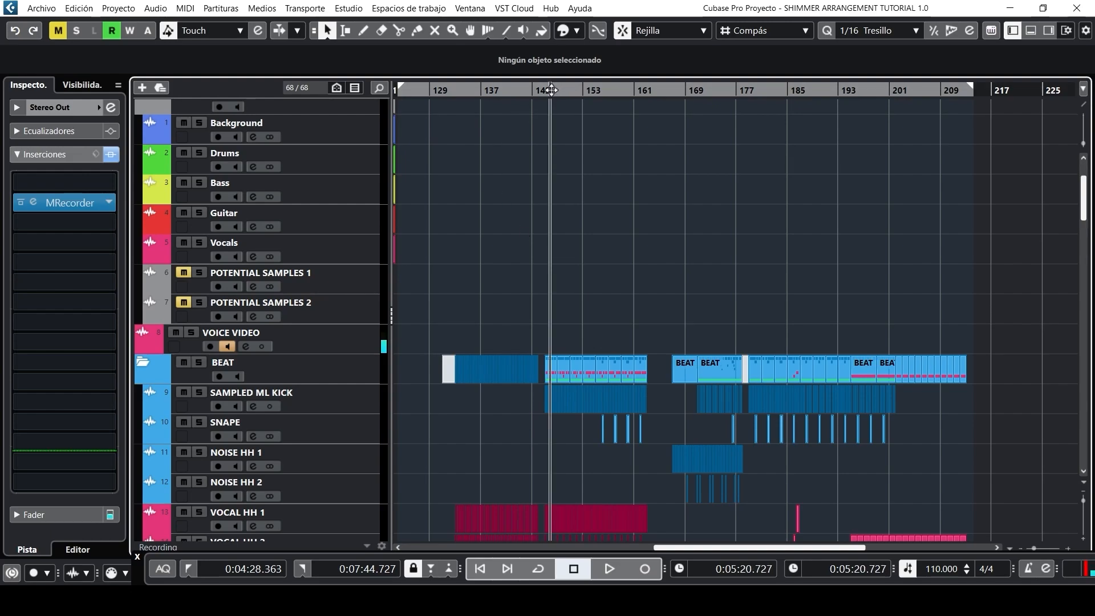
left_click(199, 362)
key("space")
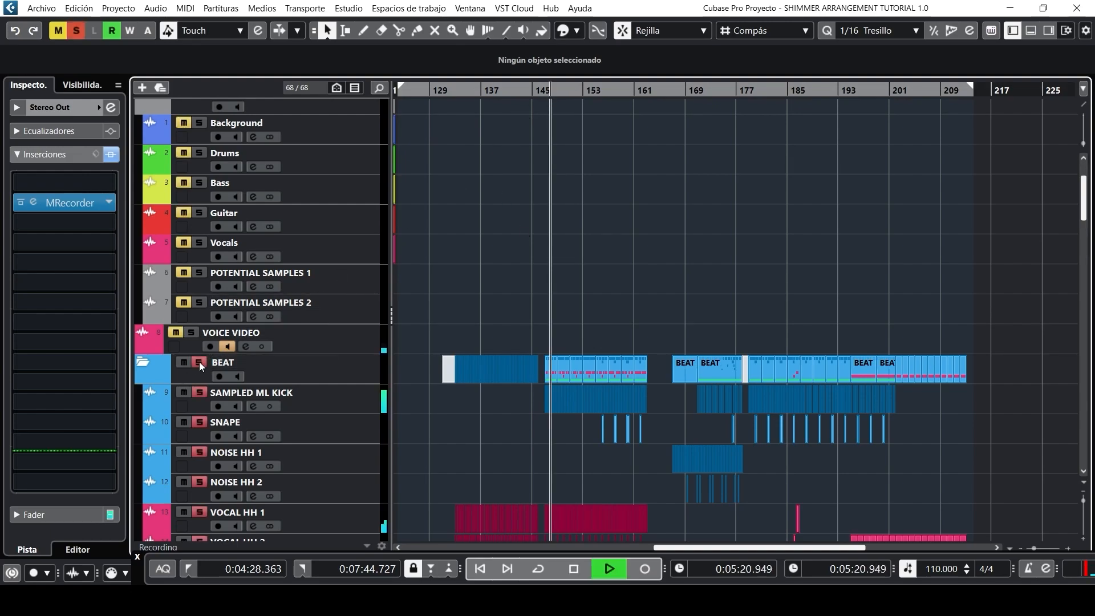
scroll(625, 300, "down", 2)
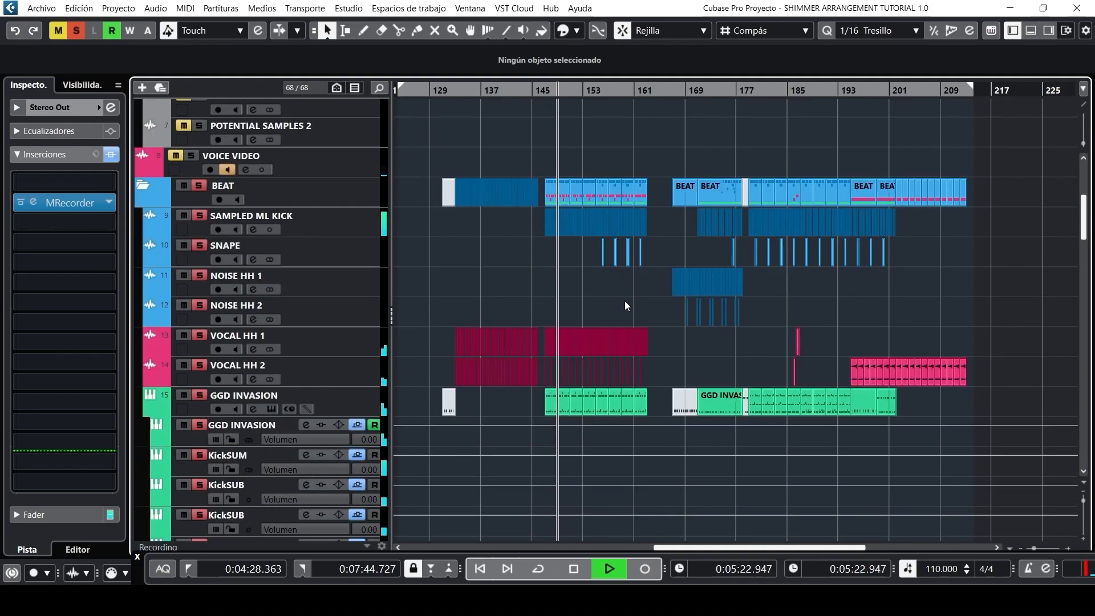
scroll(625, 300, "up", 3)
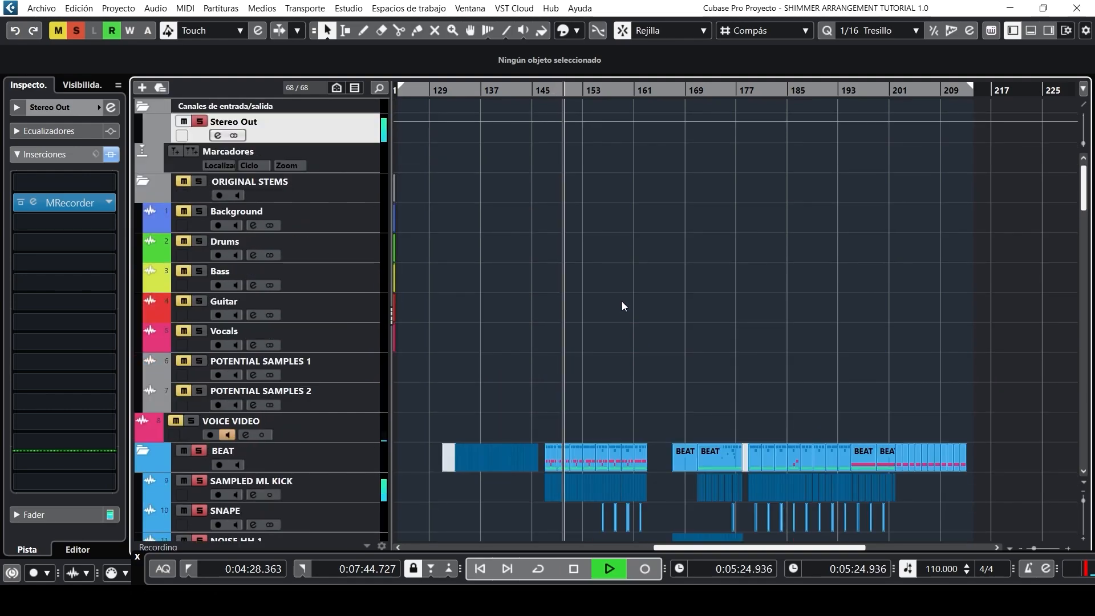
scroll(621, 303, "down", 3)
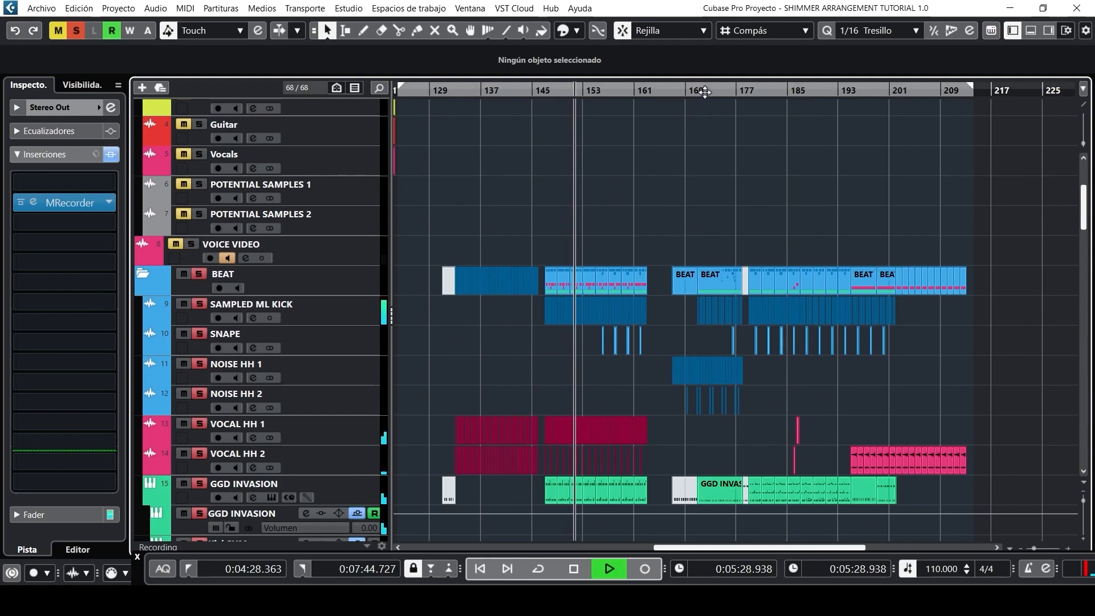
left_click(705, 93)
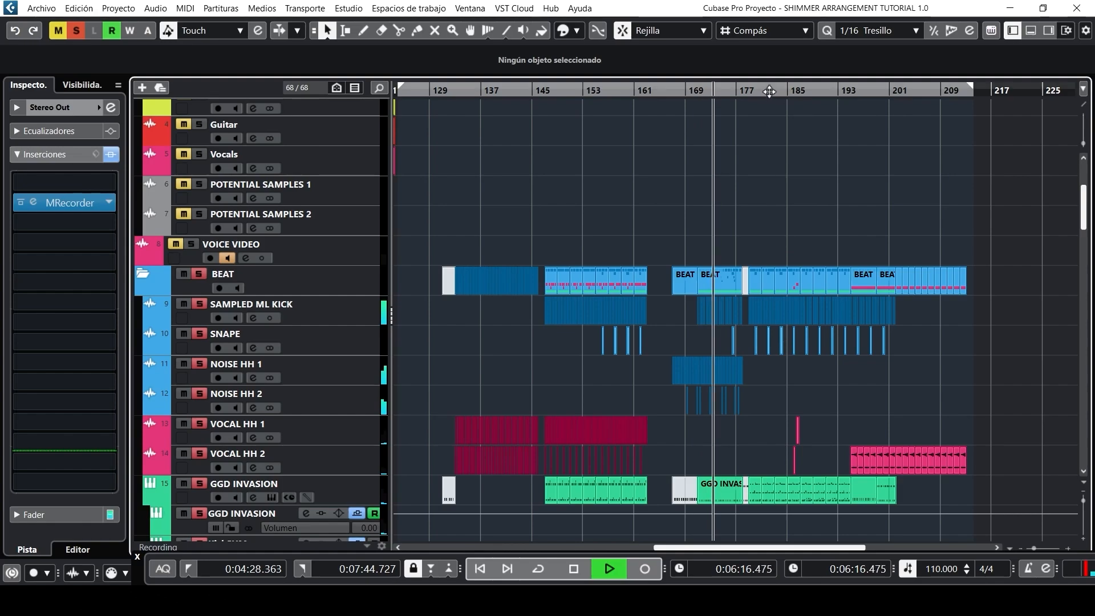
left_click(768, 91)
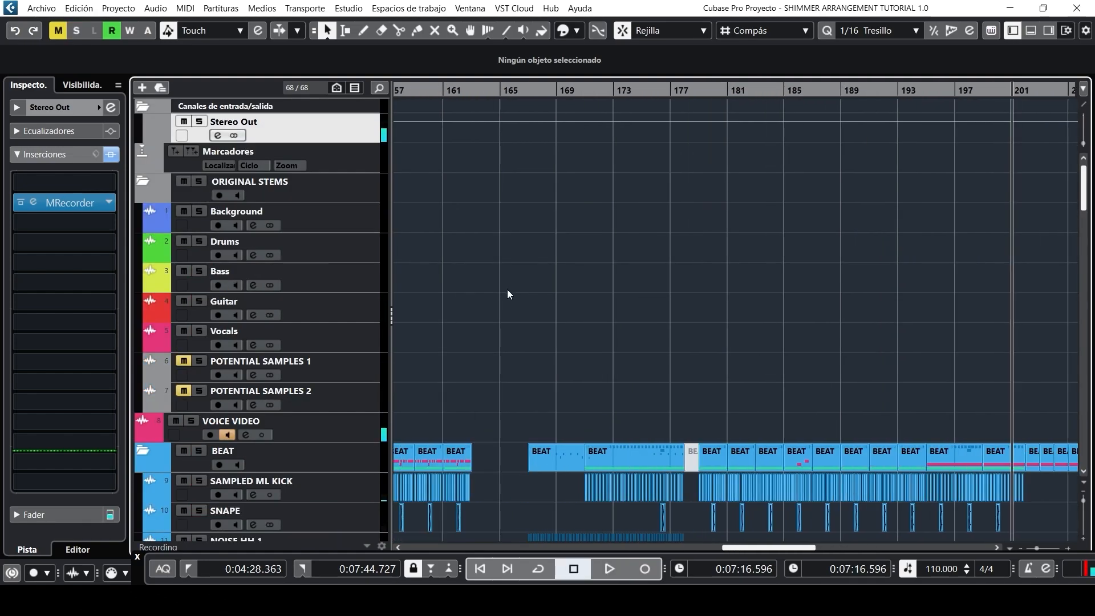
Open the Kontakt instrument of the GGD INVASION track, examine its Invasion drum kit, and close the instrument.
scroll(562, 289, "down", 5)
scroll(557, 291, "up", 2)
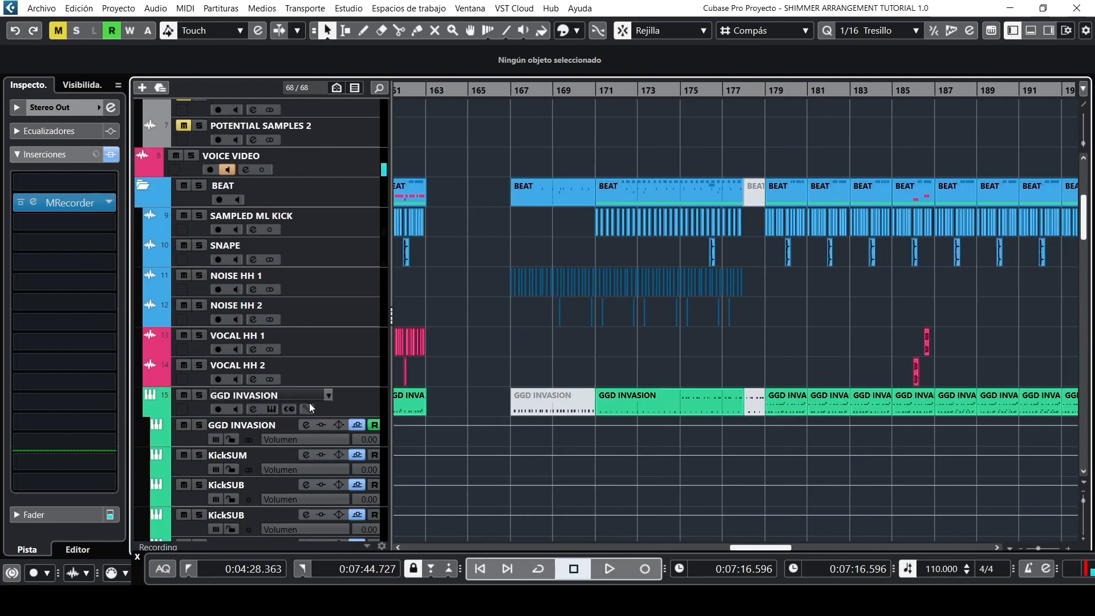
left_click(193, 406)
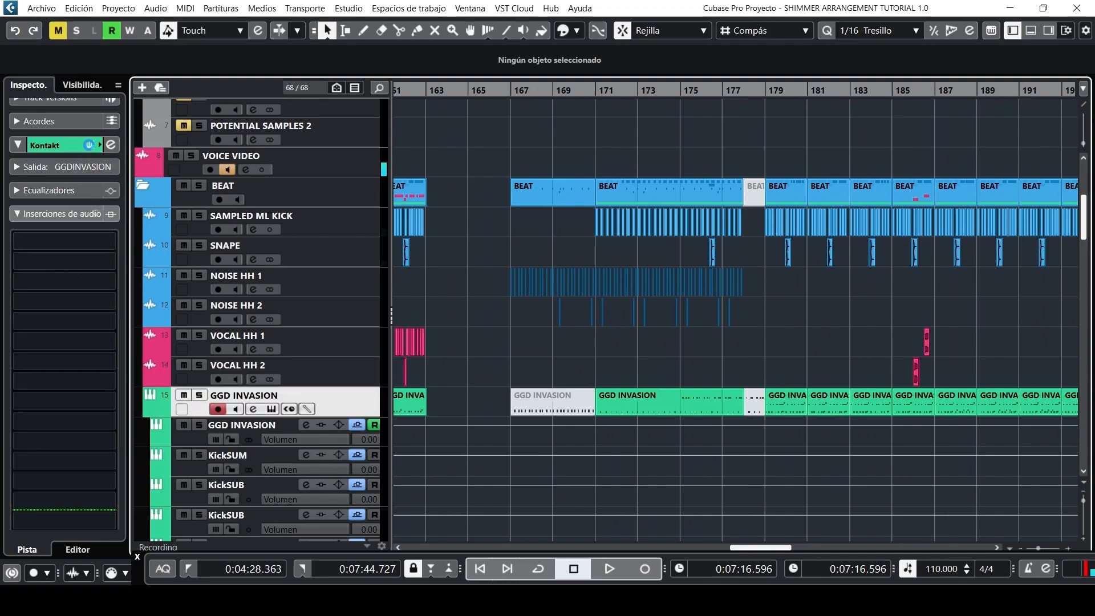
left_click(90, 146)
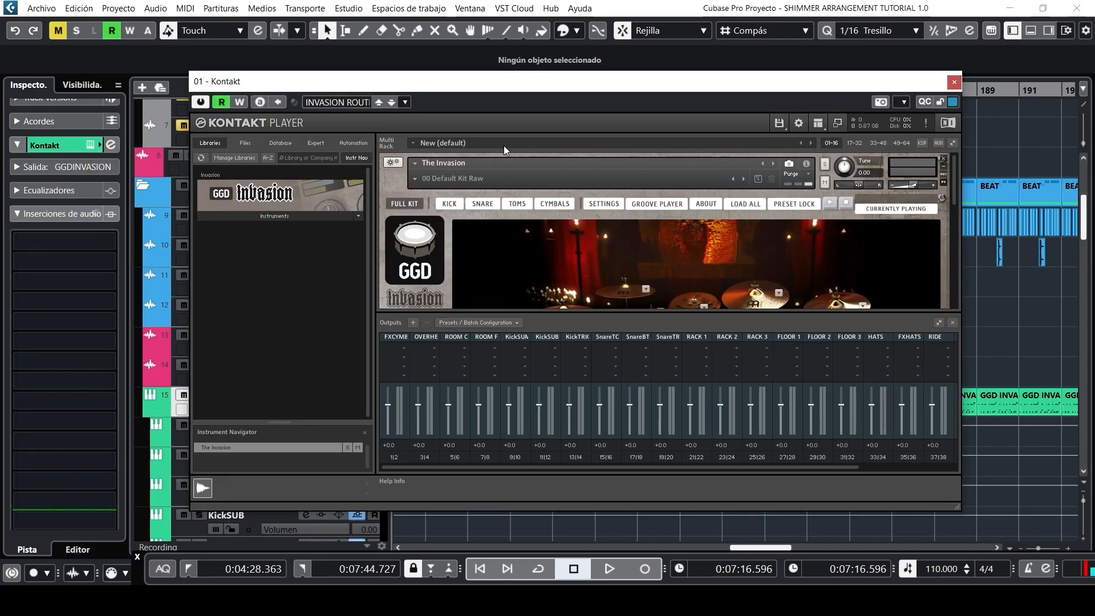
scroll(902, 255, "down", 1)
scroll(902, 245, "down", 1)
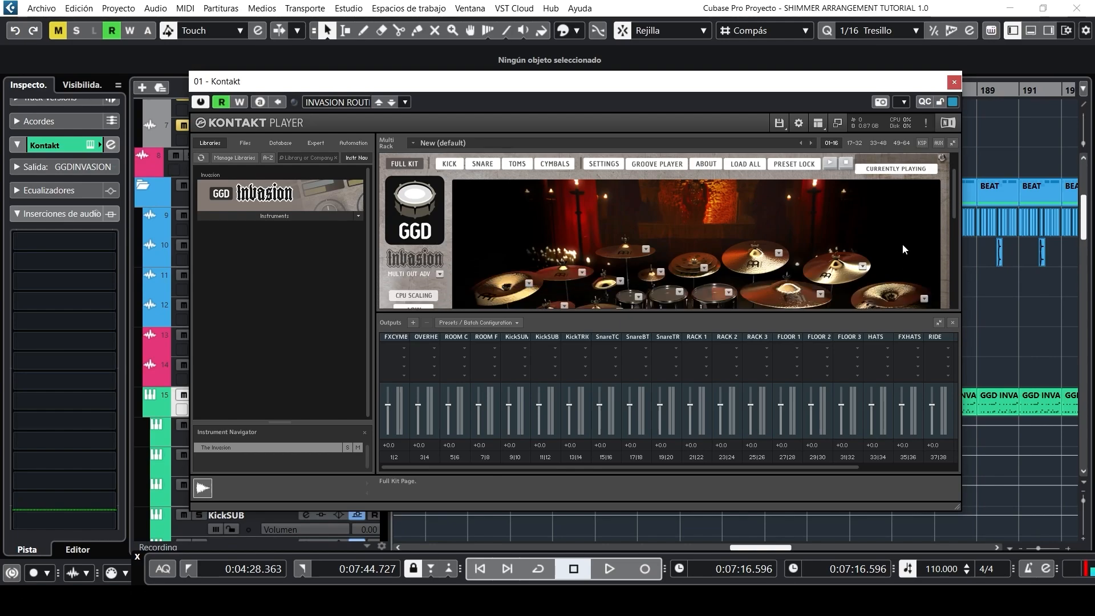
scroll(901, 245, "down", 1)
scroll(898, 244, "down", 2)
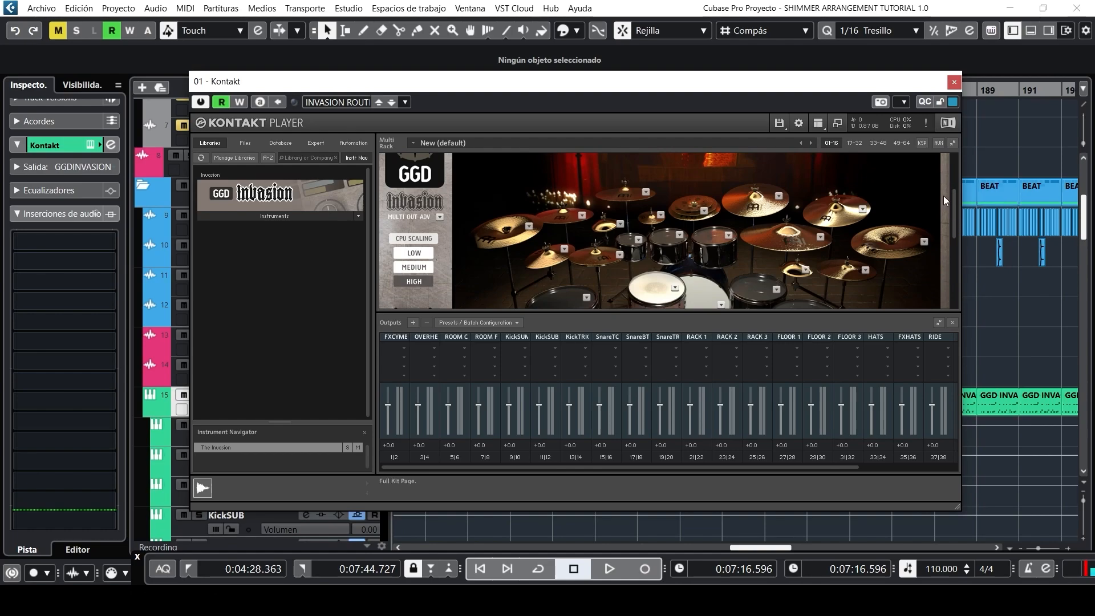
left_click(954, 83)
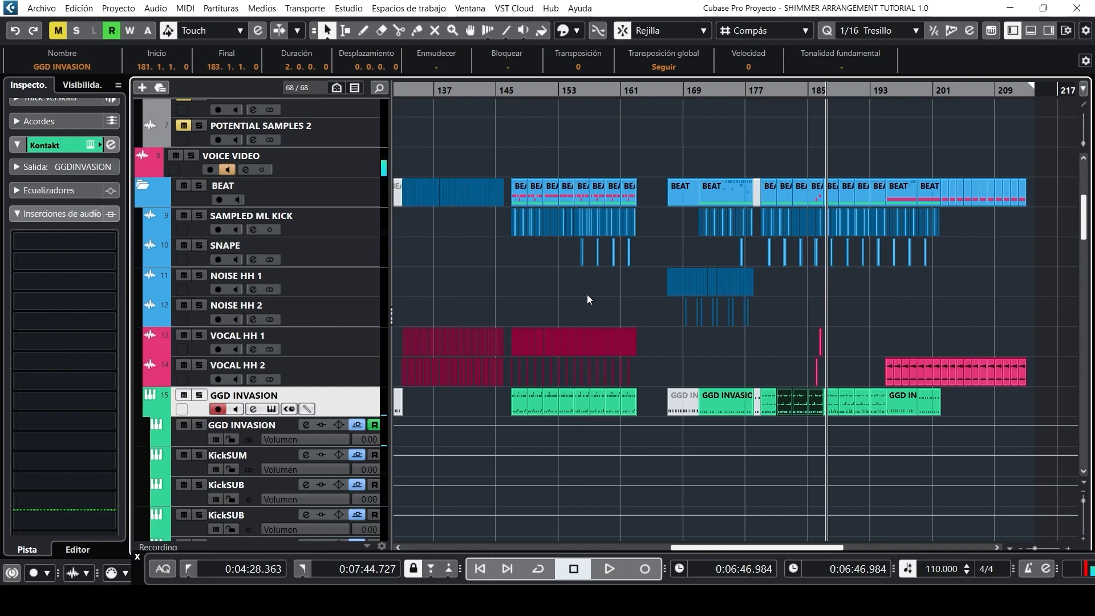
Audition the SAMPLED ML KICK track in solo from bar 147, and clear its solo.
scroll(587, 295, "up", 3, "ctrl")
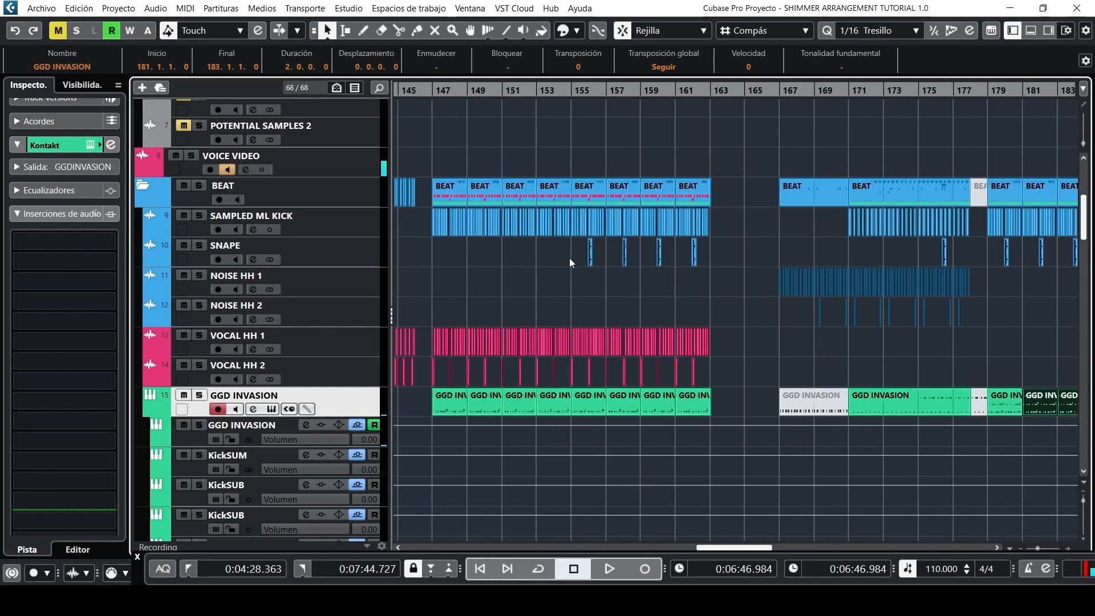
scroll(569, 258, "left", 2)
scroll(569, 258, "left", 2)
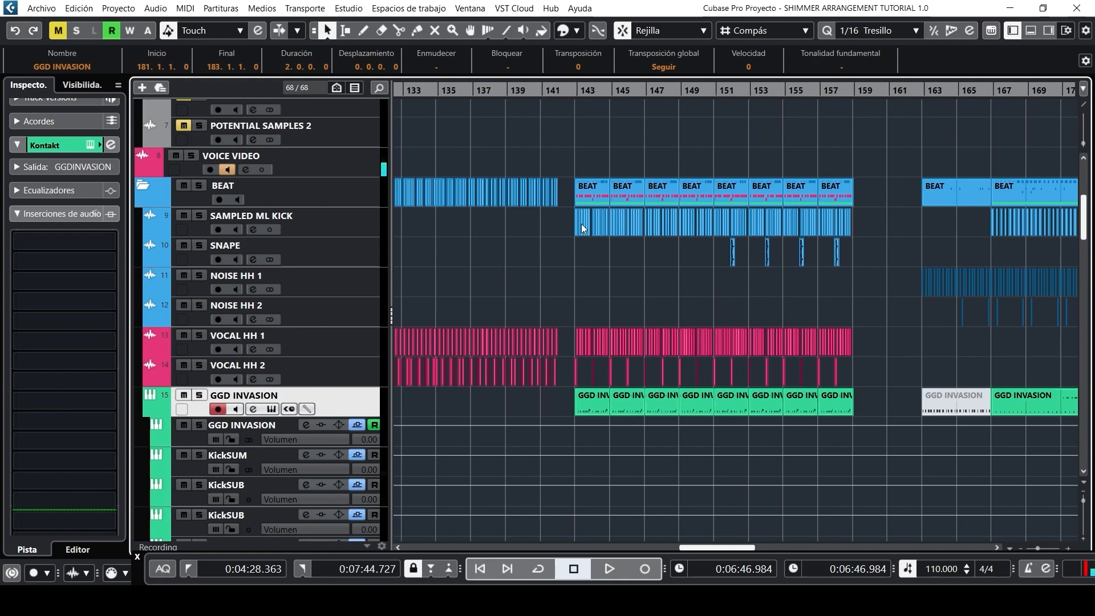
scroll(583, 223, "left", 4)
scroll(583, 223, "right", 4)
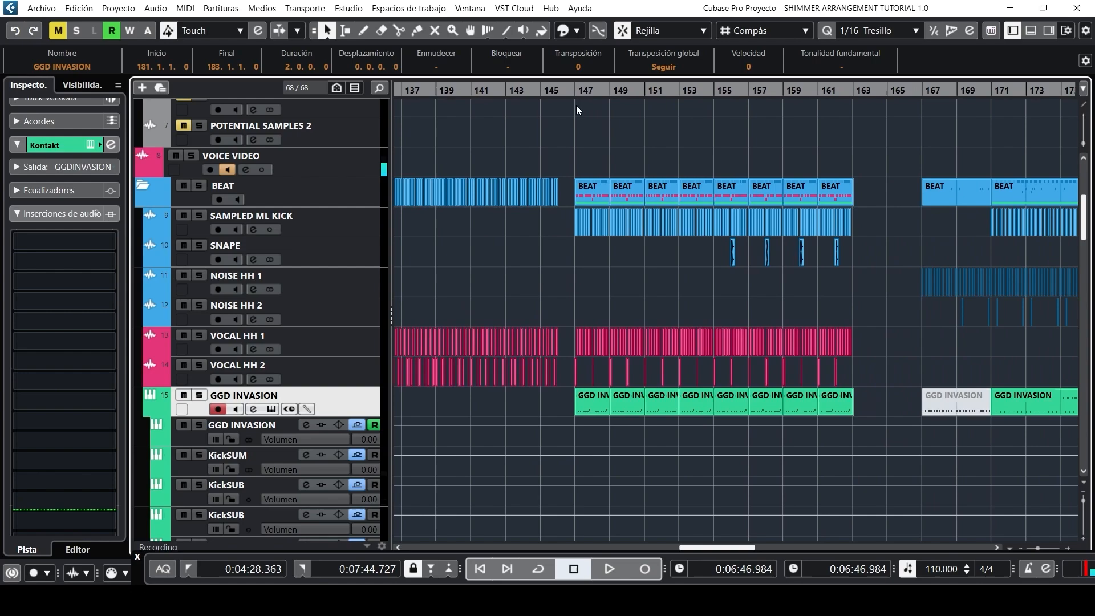
left_click(576, 90)
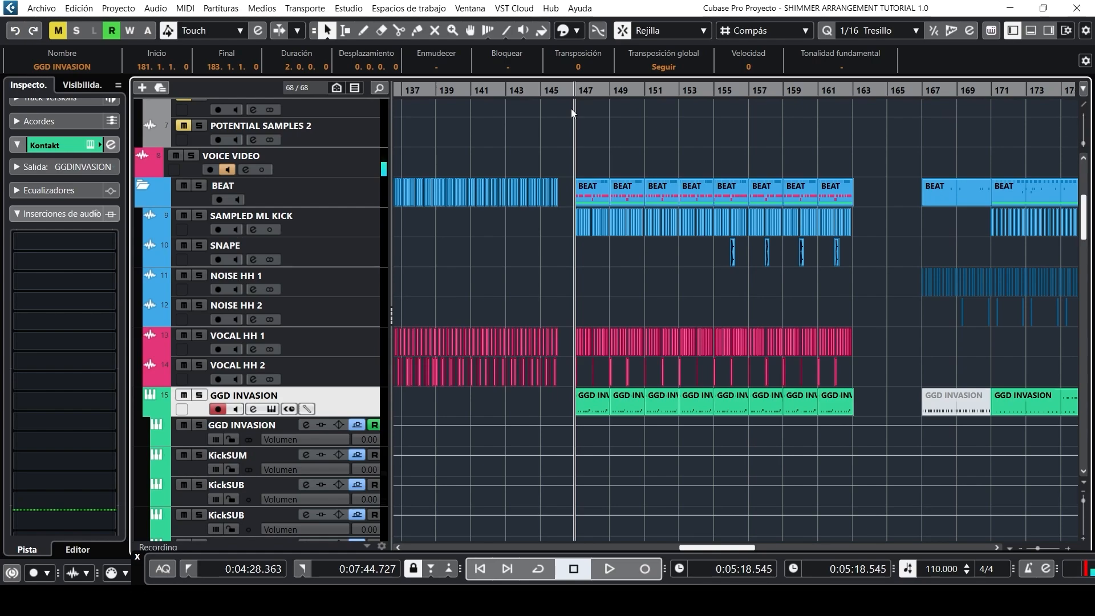
scroll(587, 194, "up", 2)
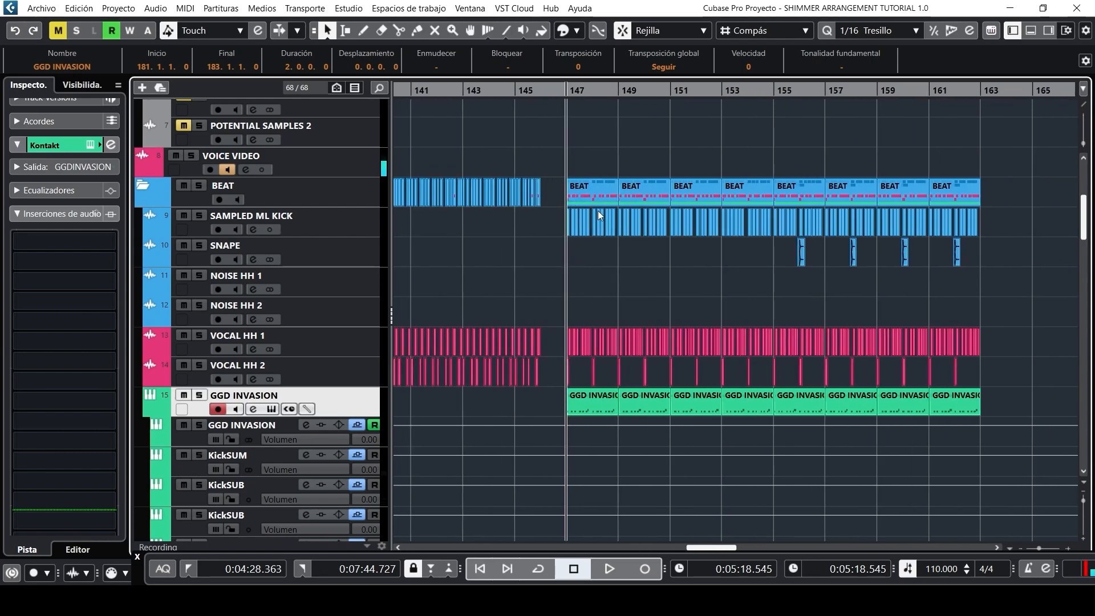
scroll(598, 210, "up", 2)
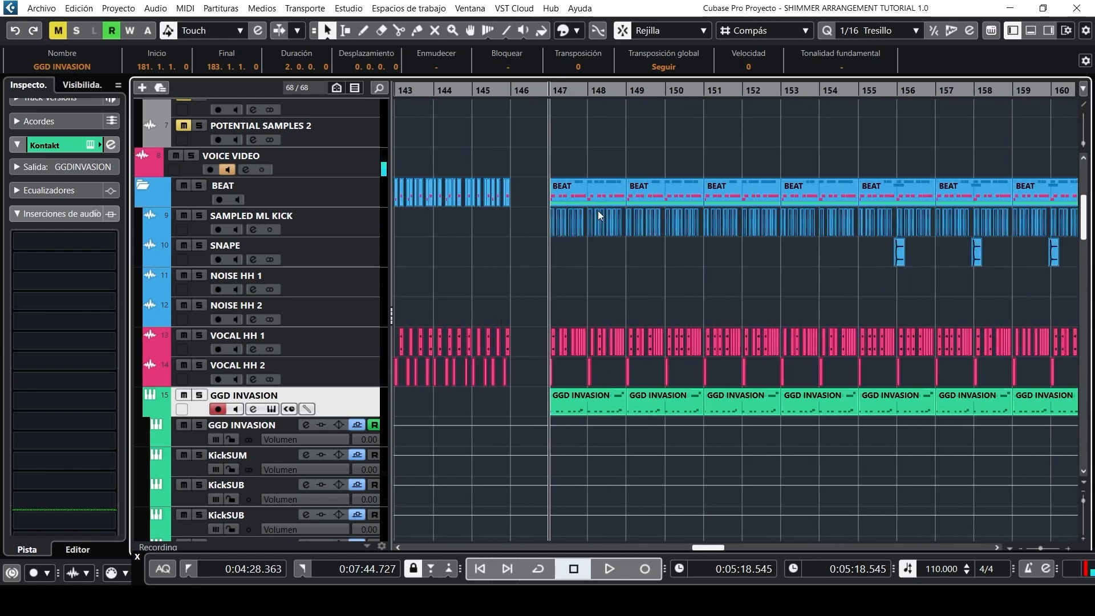
left_click(198, 217)
key("space")
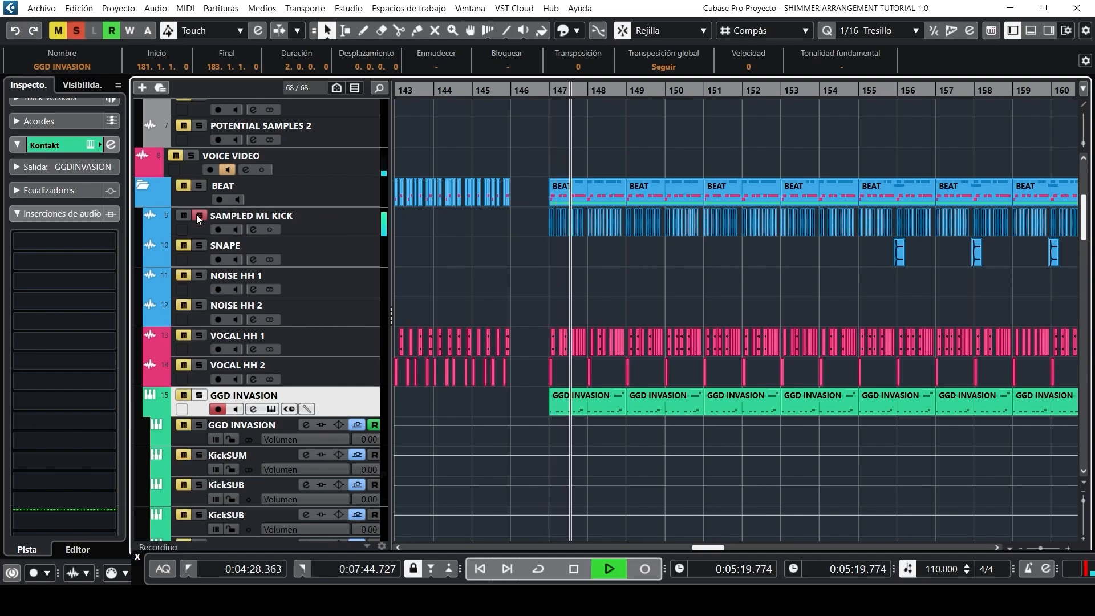
left_click(197, 217)
key("space")
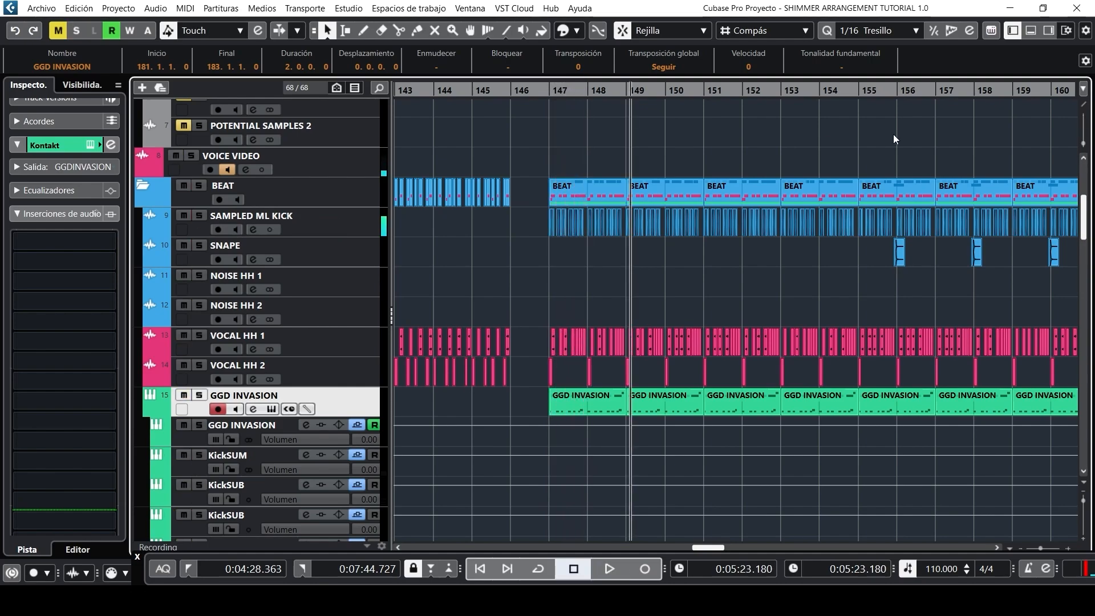
Audition the SNAPE track in solo from around bar 156, and clear its solo.
left_click(897, 90)
left_click(200, 246)
key("space")
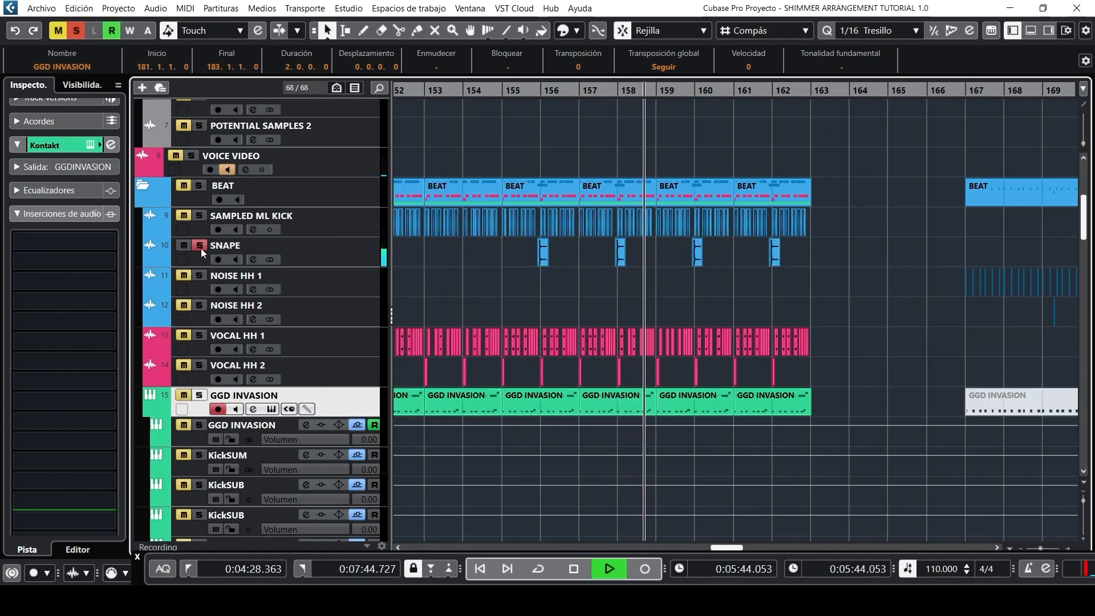
key("space")
left_click(200, 245)
Audition the NOISE HH 1 and NOISE HH 2 tracks in solo from bar 167, clear all solos, and stop playback.
scroll(779, 218, "down", 3)
scroll(743, 222, "right", 3)
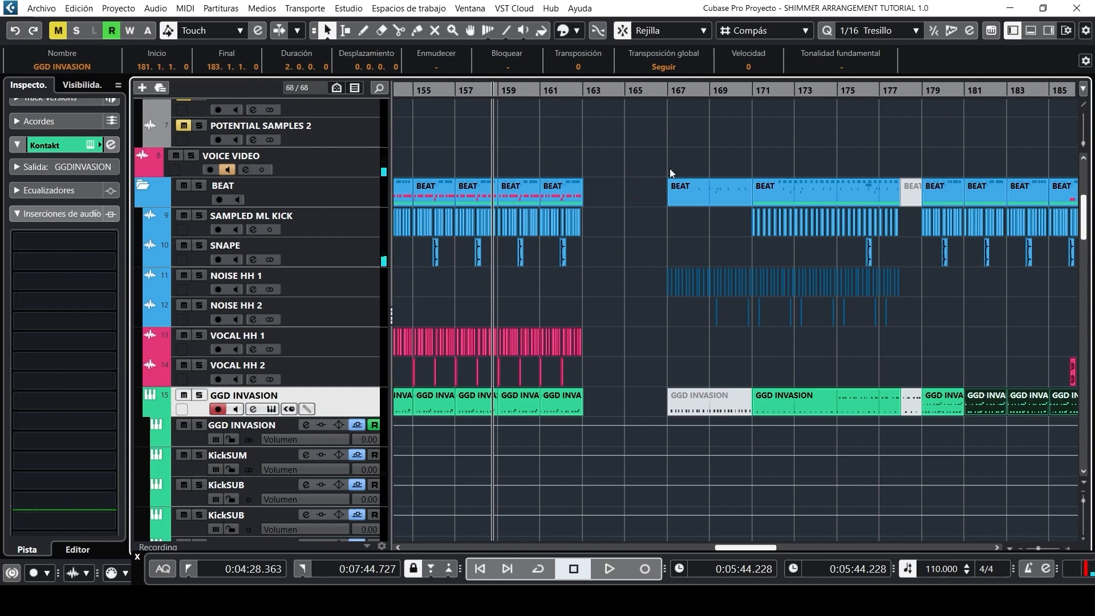
left_click(666, 91)
left_click(198, 276)
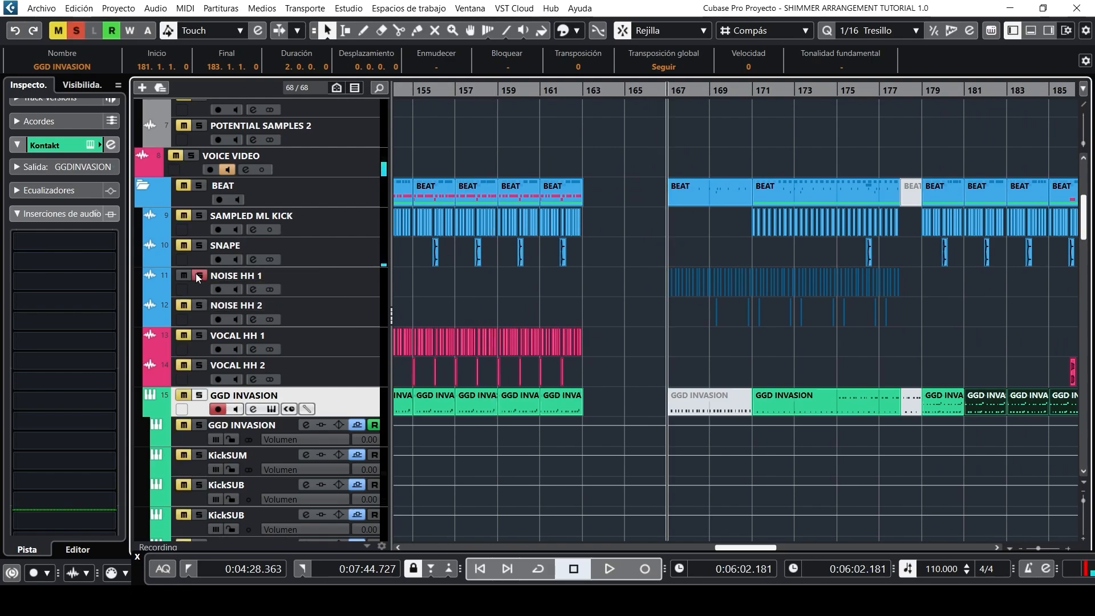
left_click(198, 308)
key("space")
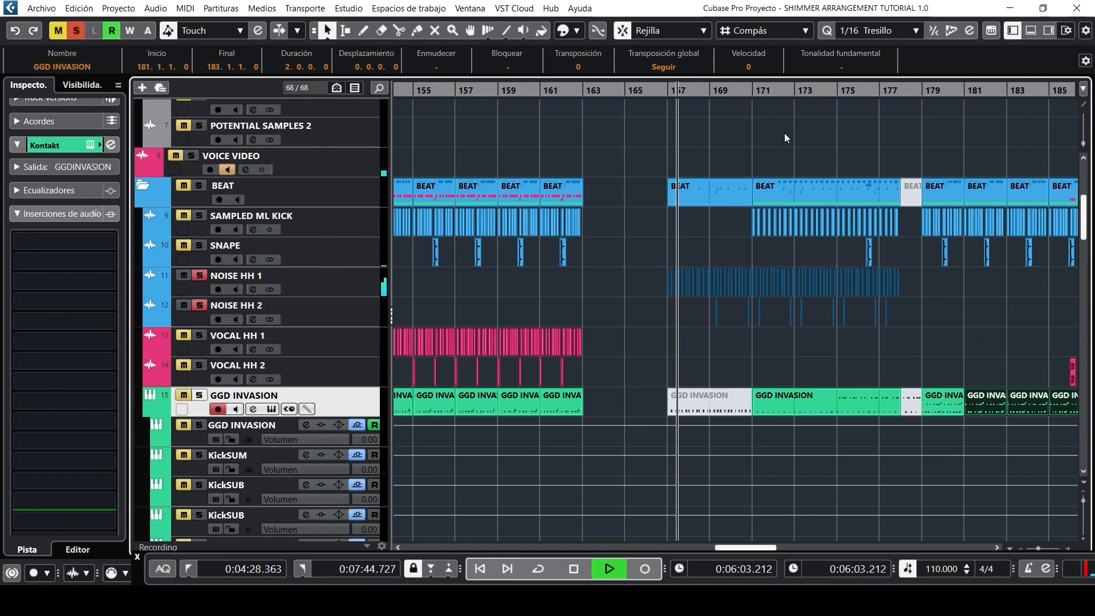
scroll(728, 152, "down", 3)
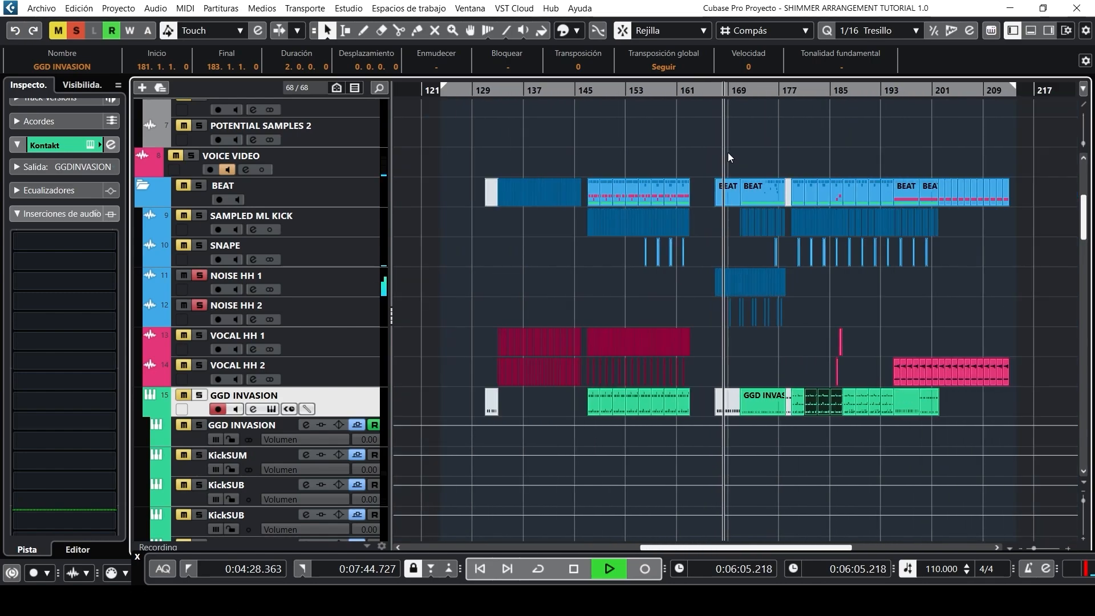
key("h")
key("h")
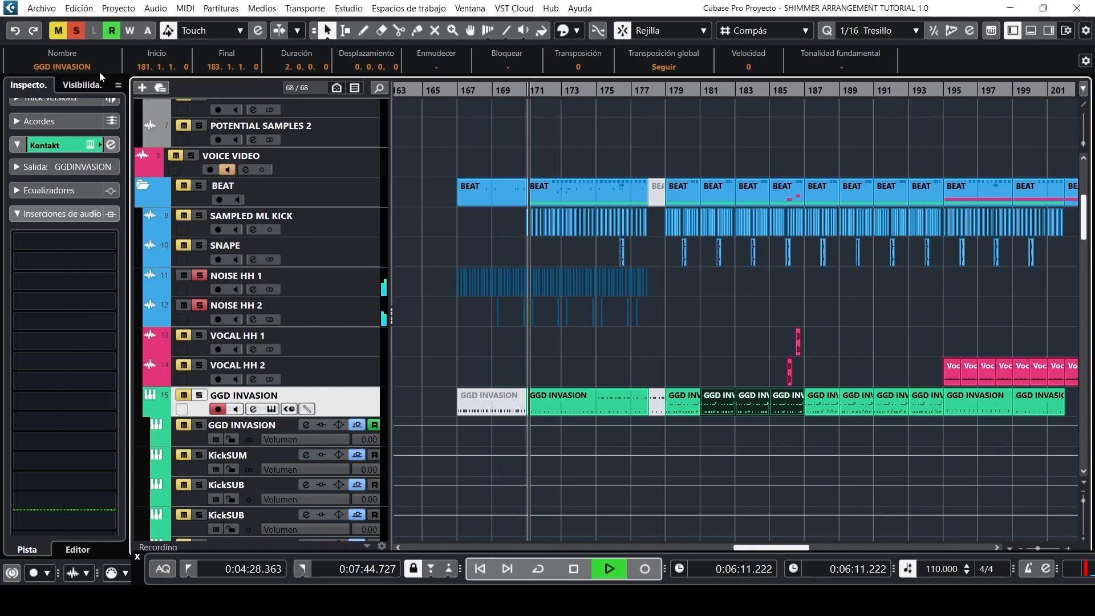
left_click(77, 31)
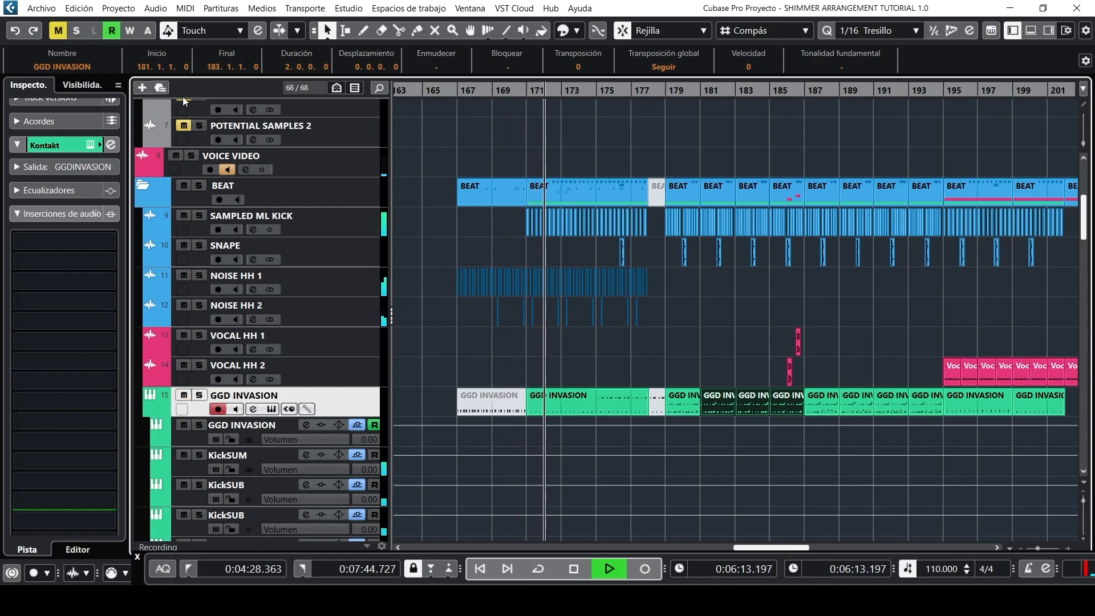
key("space")
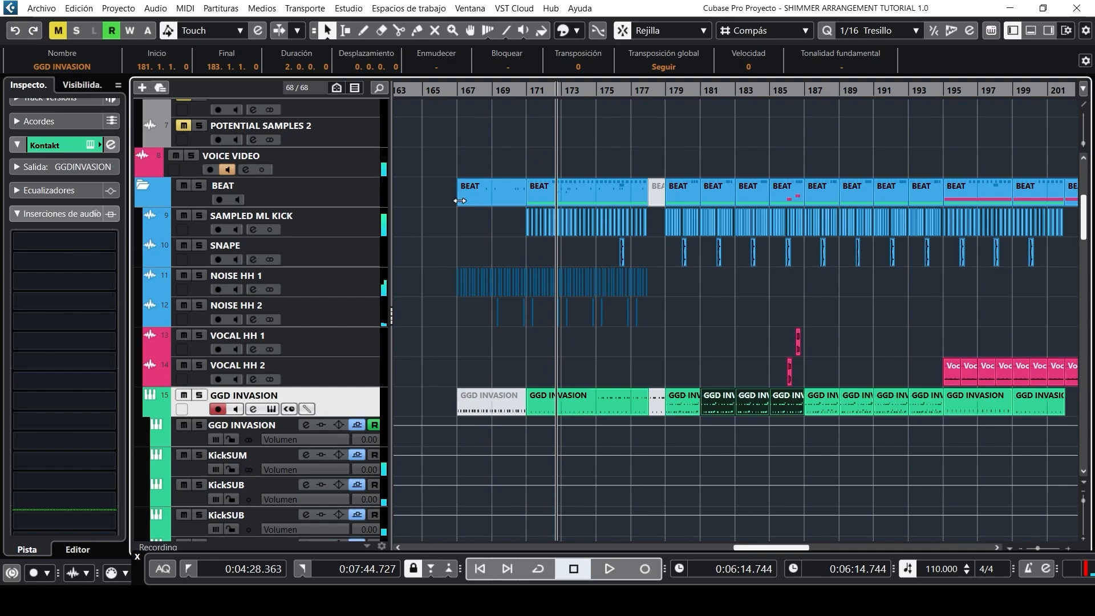
Open the Pixelator insert of VOCAL HH 1 and audition VOCAL HH 1 and VOCAL HH 2 in solo from bar 133.
scroll(549, 251, "down", 2, "ctrl")
scroll(546, 249, "left", 3)
scroll(468, 234, "up", 2, "ctrl")
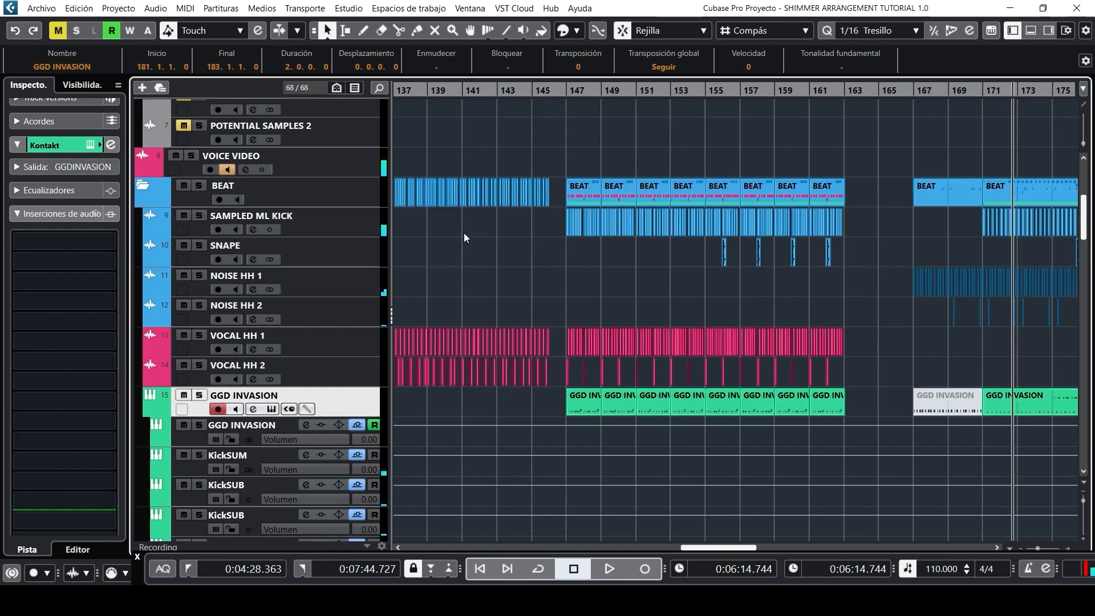
scroll(464, 231, "left", 4)
scroll(662, 201, "up", 2, "ctrl")
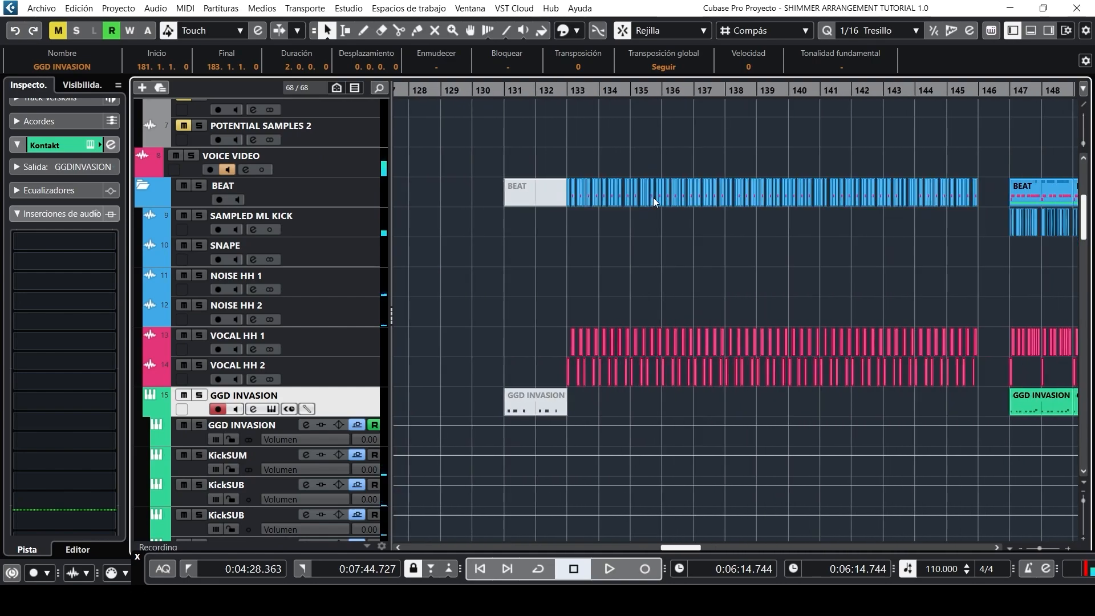
left_click(566, 95)
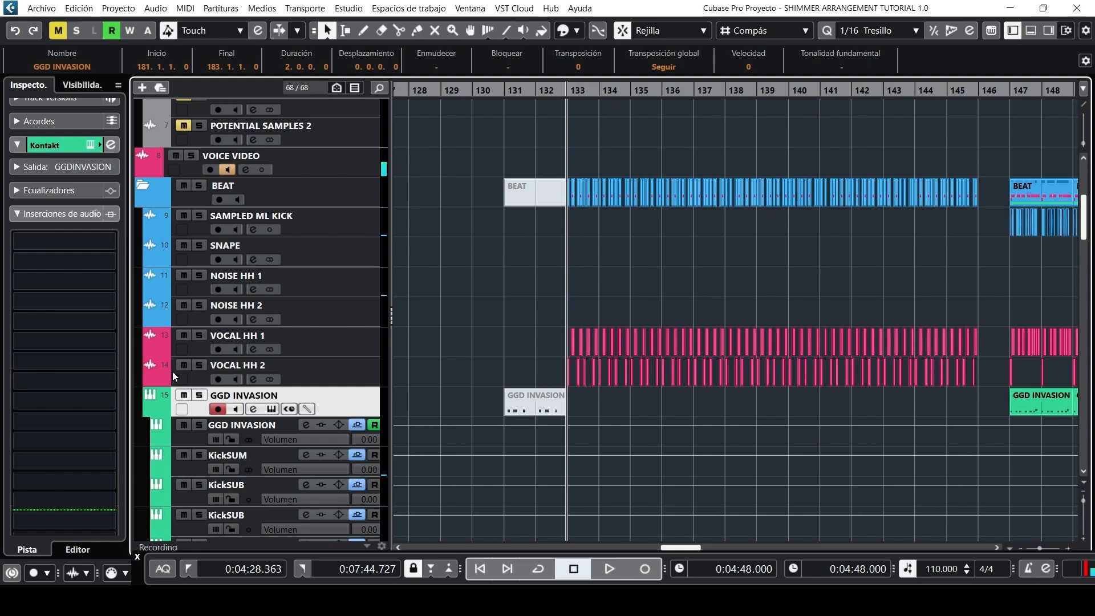
left_click(194, 347)
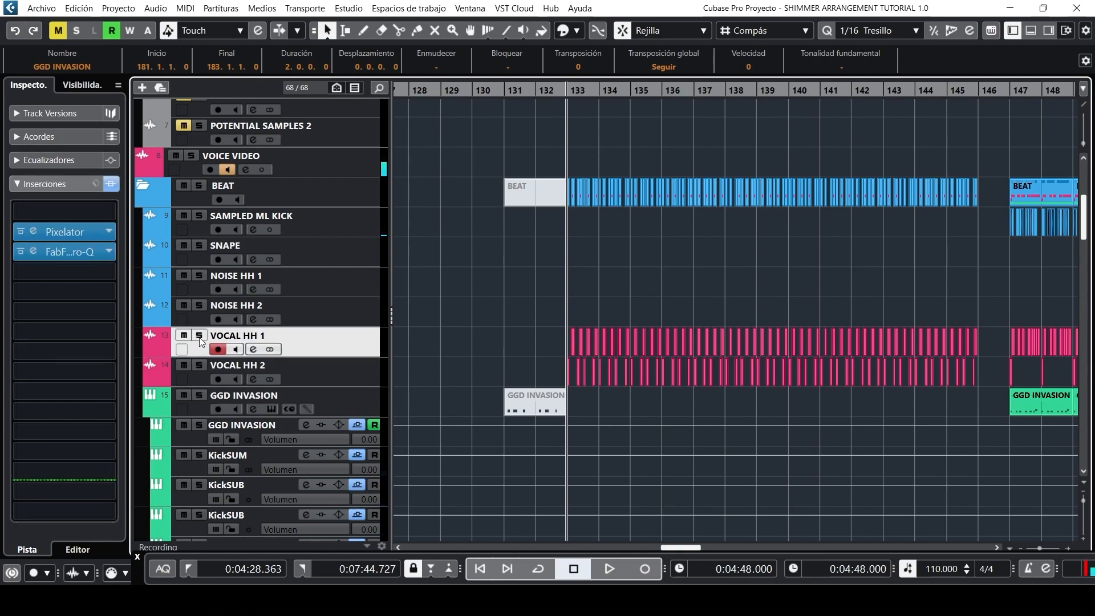
left_click(67, 232)
left_click(200, 335)
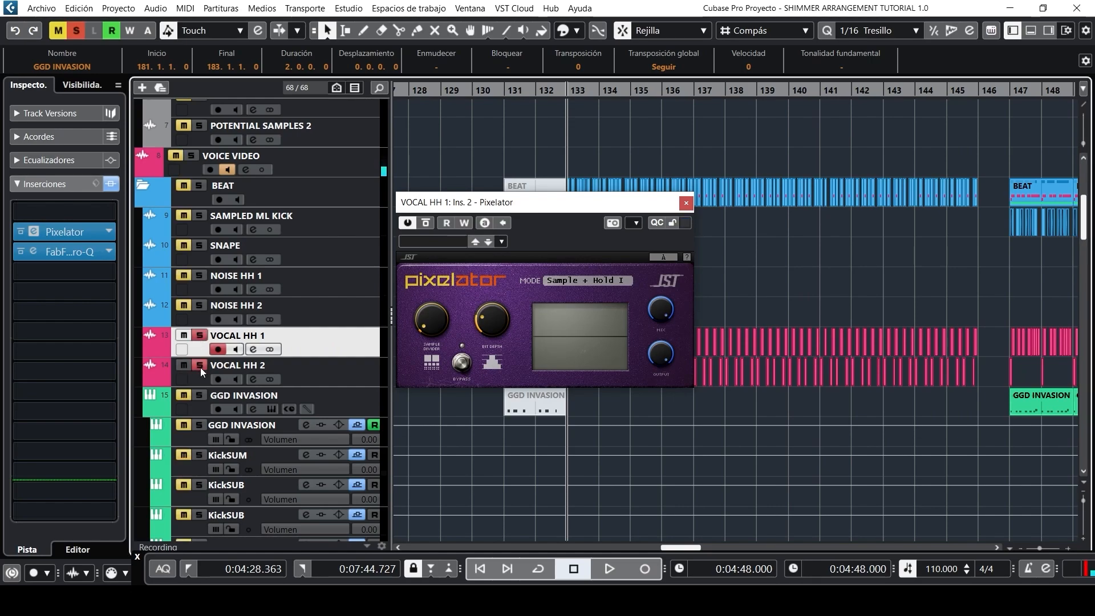
key("space")
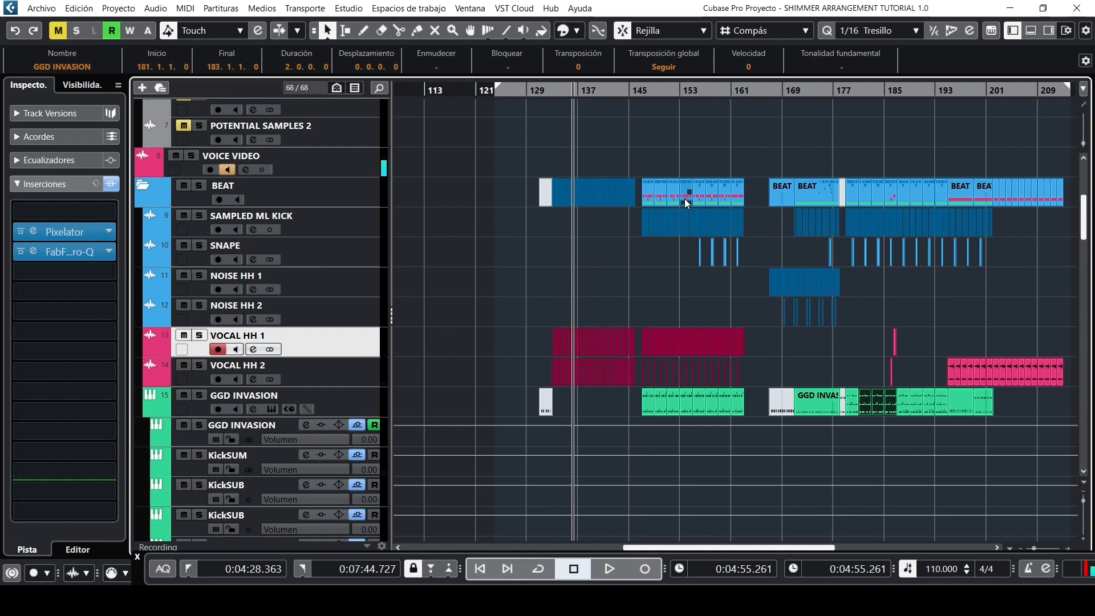
Play the arrangement from bar 179 and solo the NOLLY BASS track during playback.
scroll(685, 216, "down", 1)
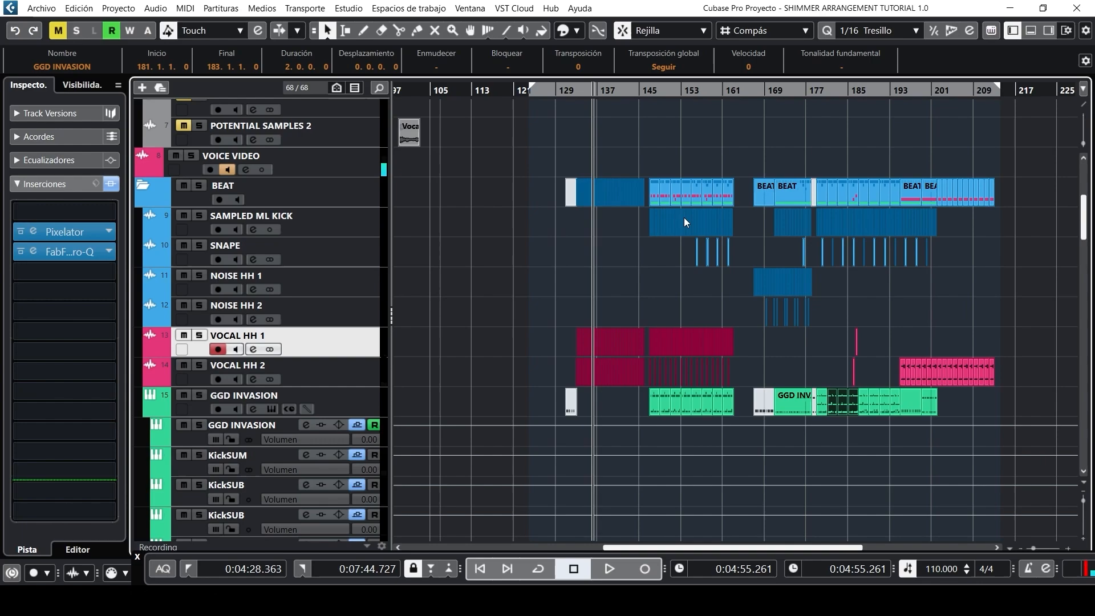
scroll(683, 218, "right", 3)
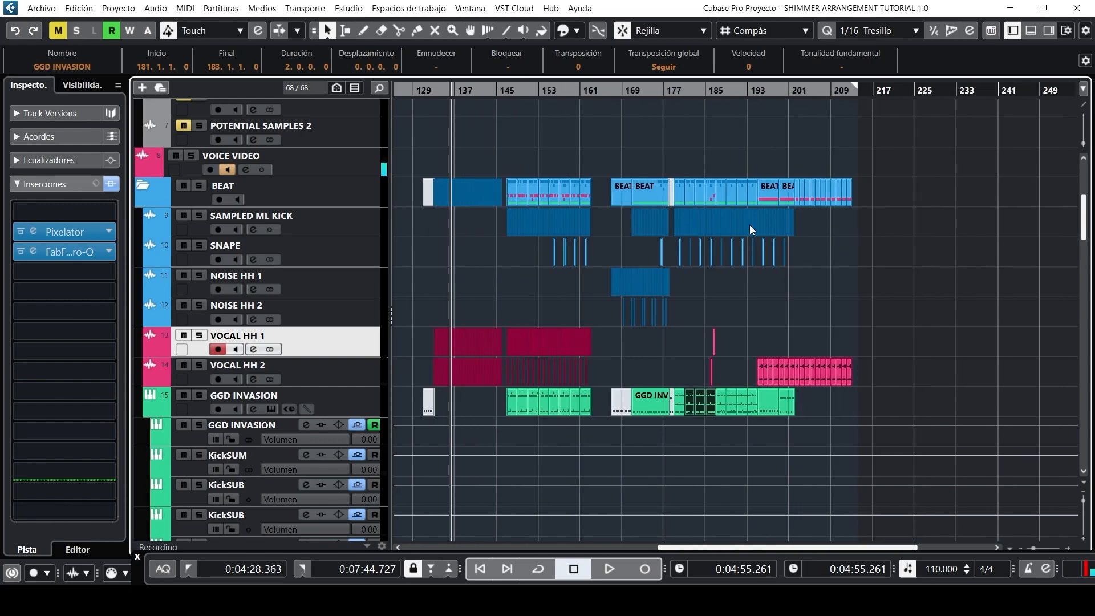
scroll(817, 186, "down", 10)
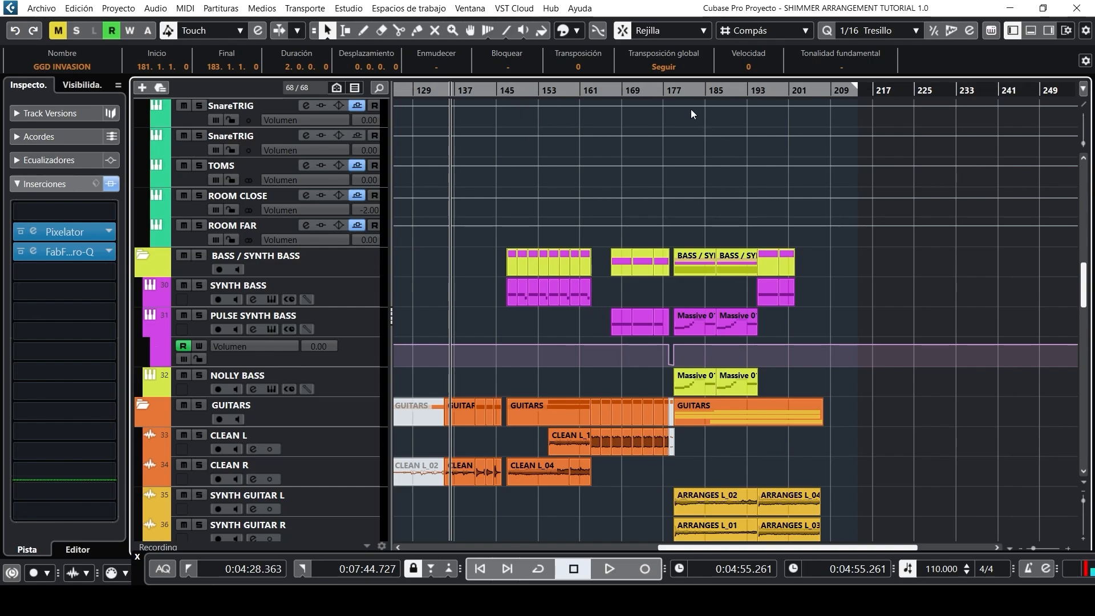
left_click(673, 93)
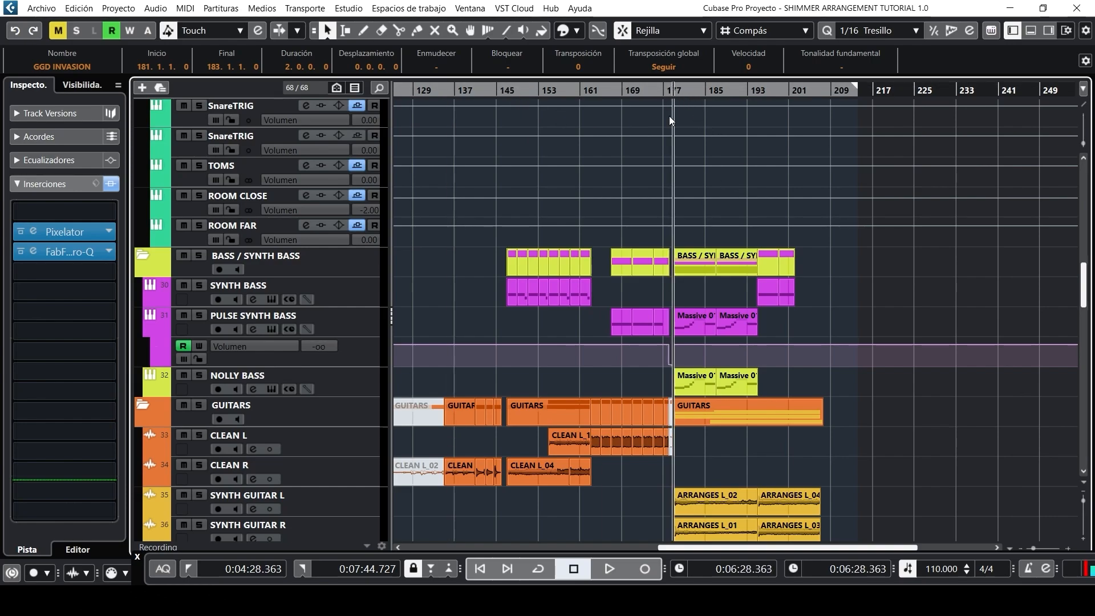
key("space")
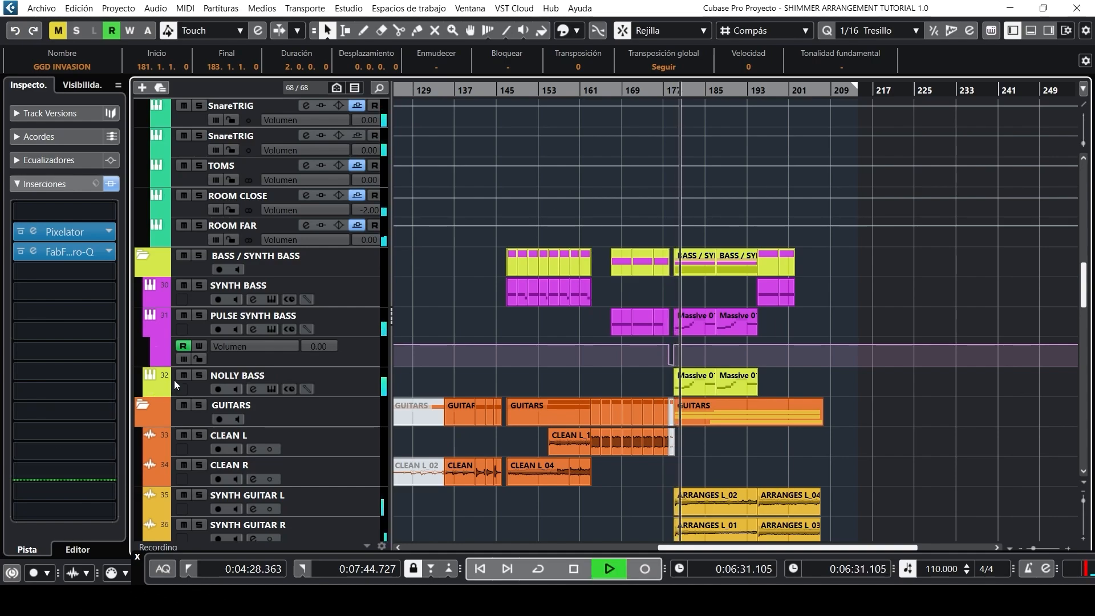
left_click(200, 375)
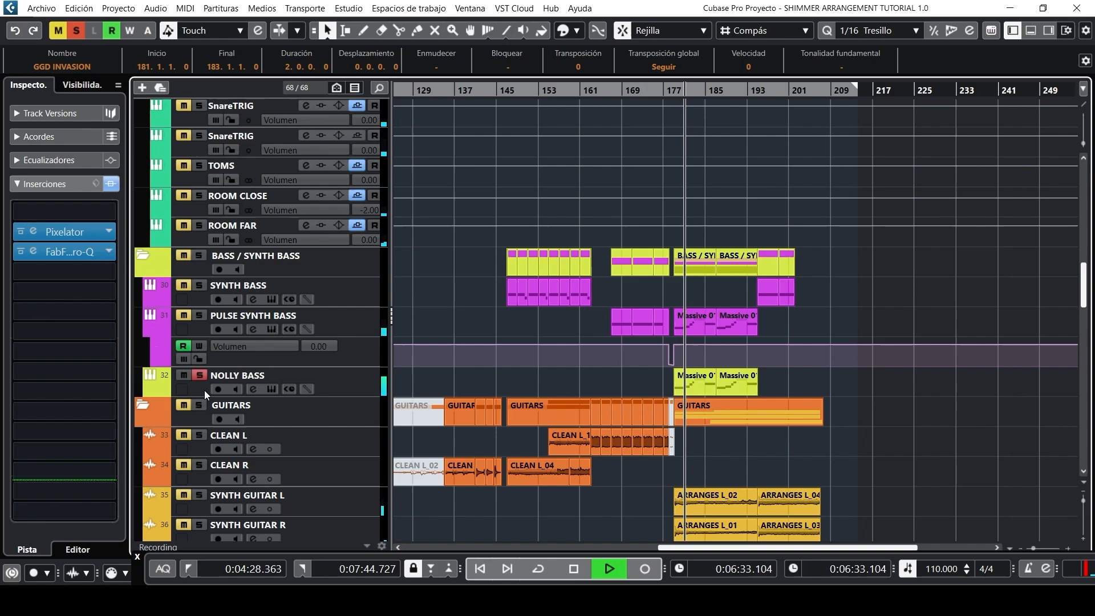
left_click(204, 390)
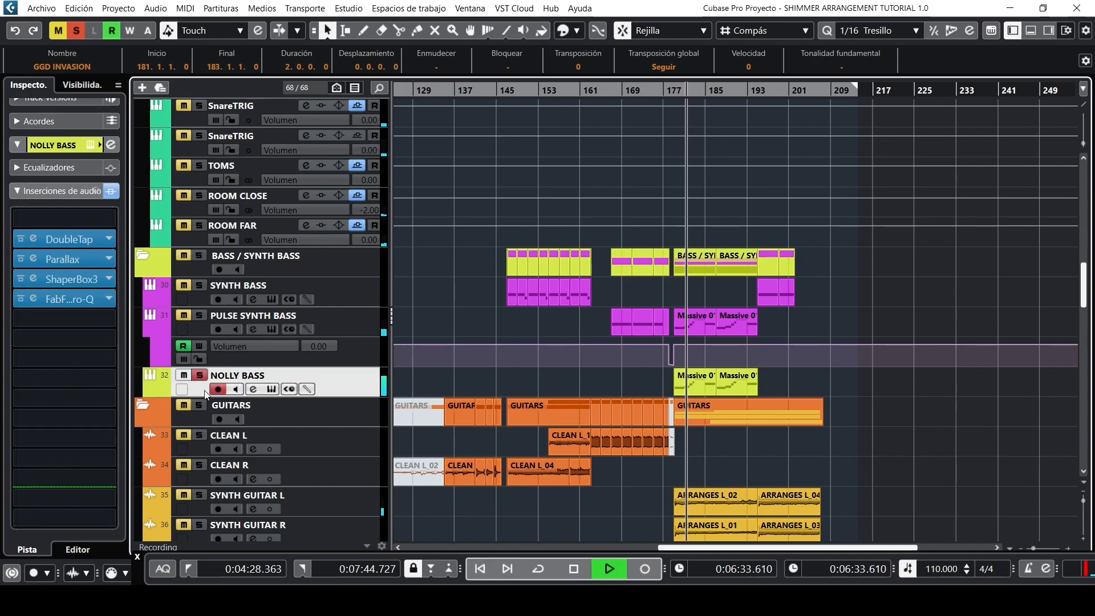
Examine NOLLY BASS's Kontakt instrument and its Parallax and ShaperBox 3 inserts, stop playback, and clear the track's solo.
left_click(91, 144)
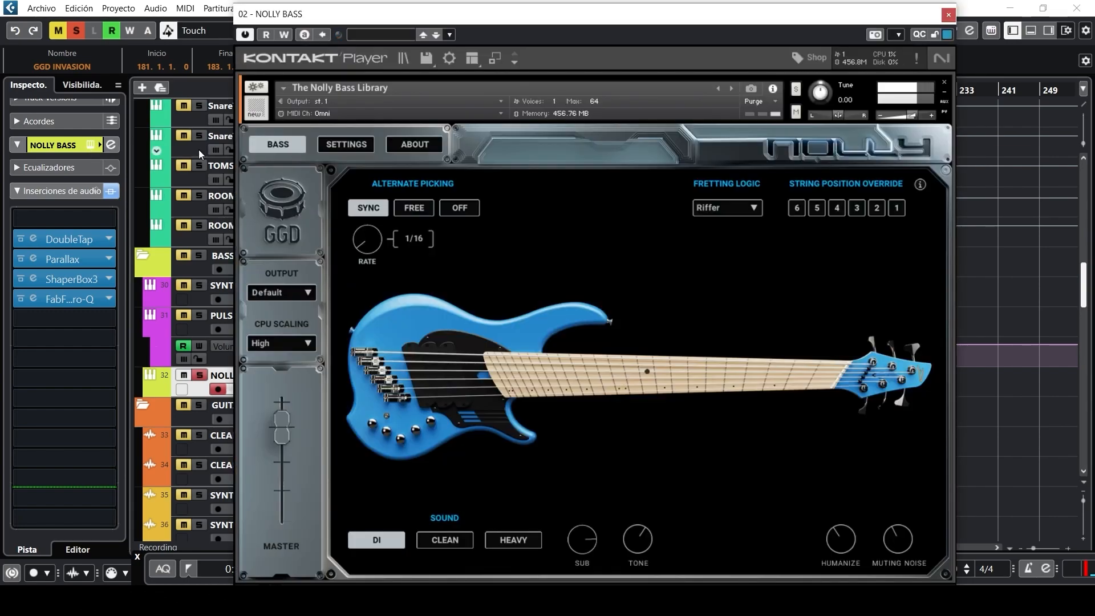
left_click(947, 16)
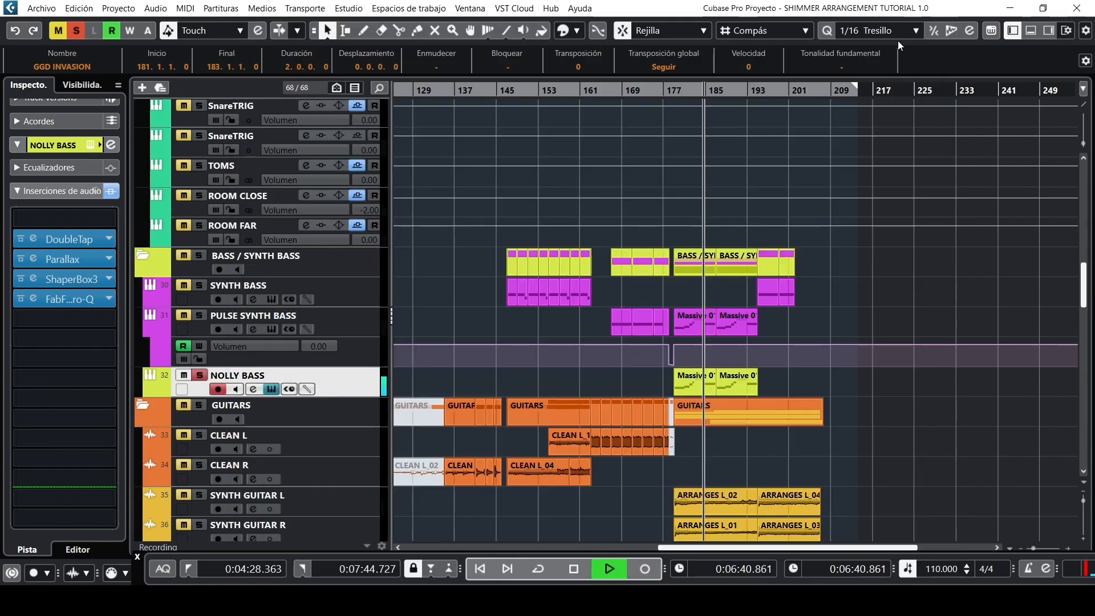
left_click(66, 254)
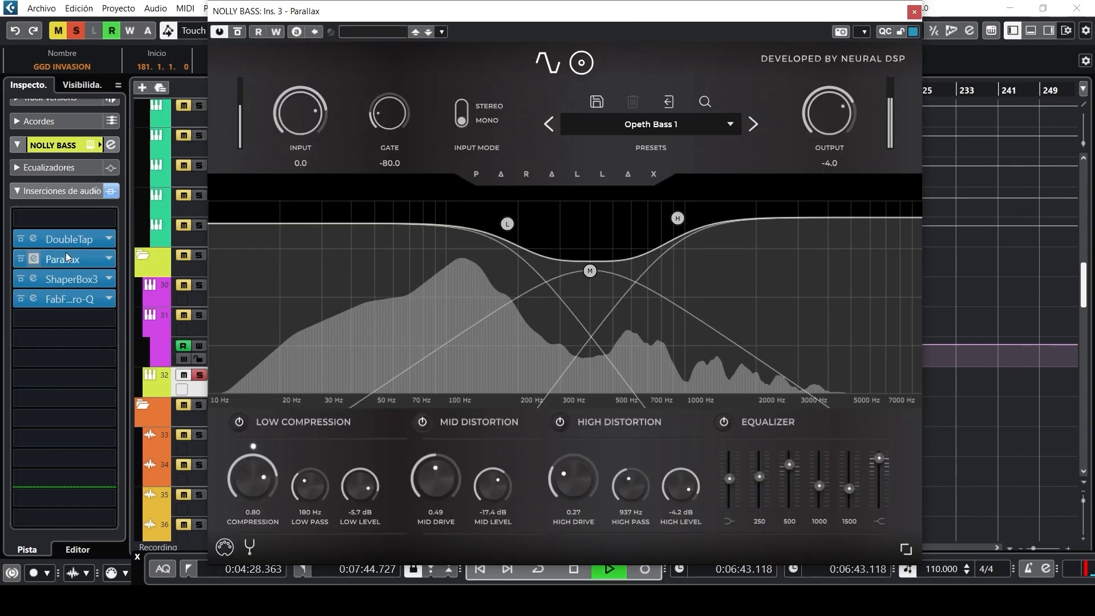
left_click(914, 12)
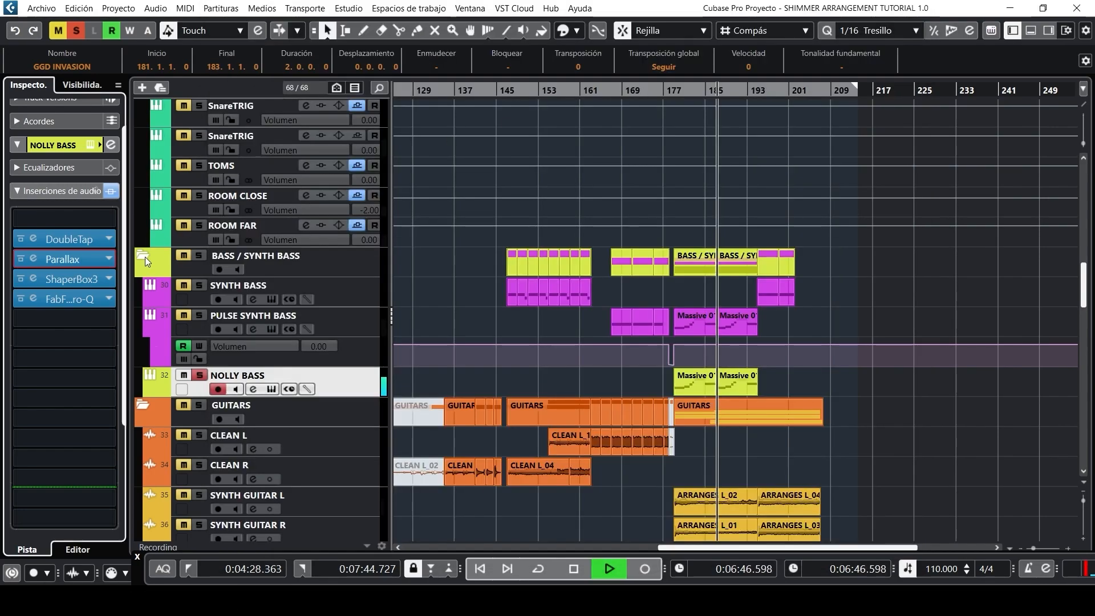
left_click(52, 279)
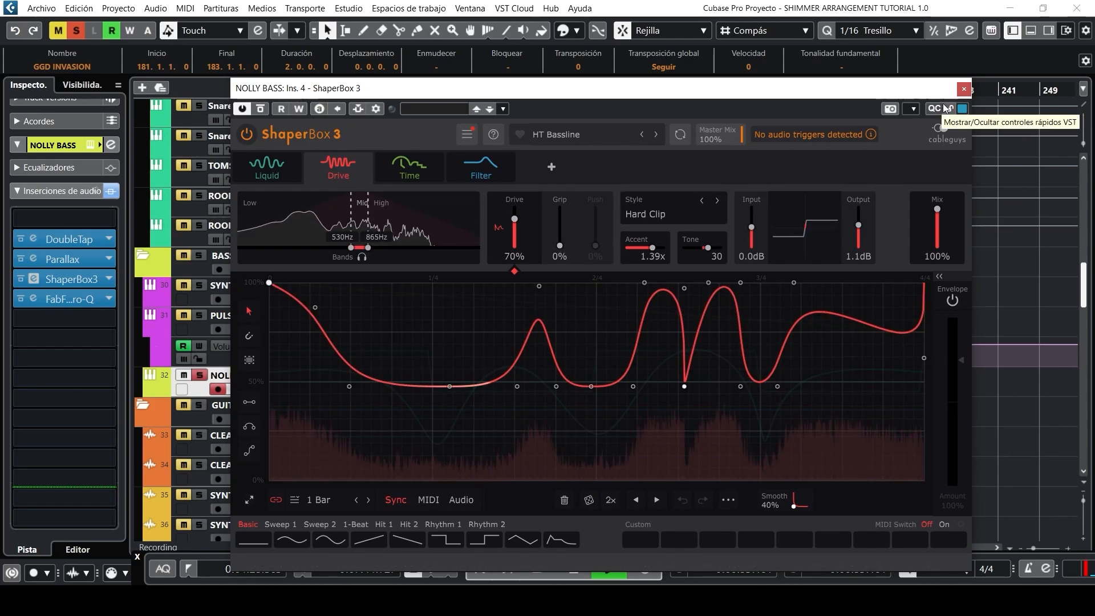
left_click(964, 88)
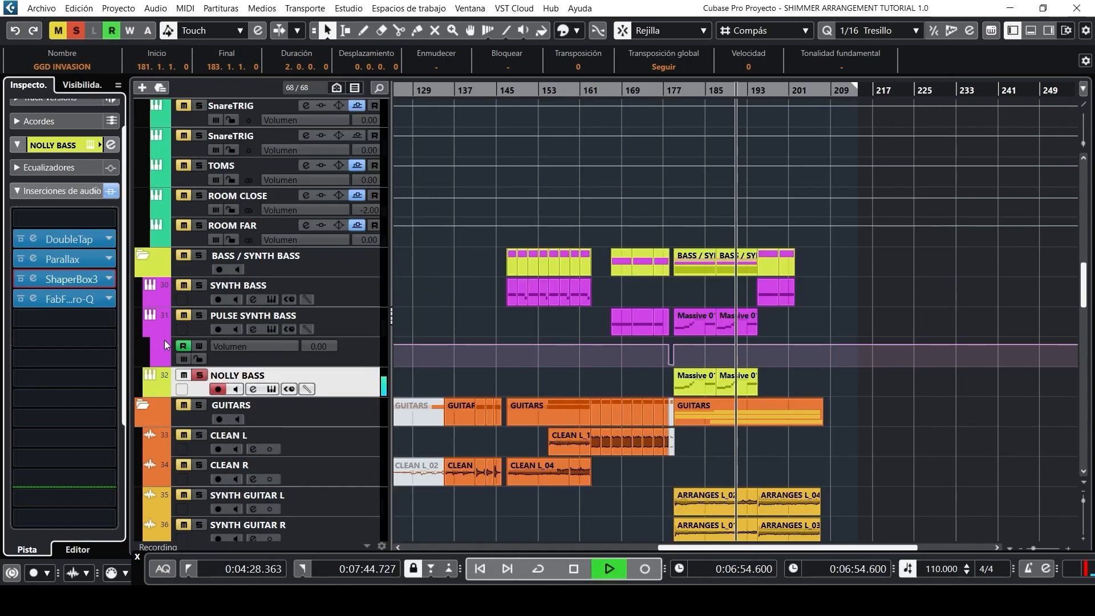
key("space")
left_click(199, 375)
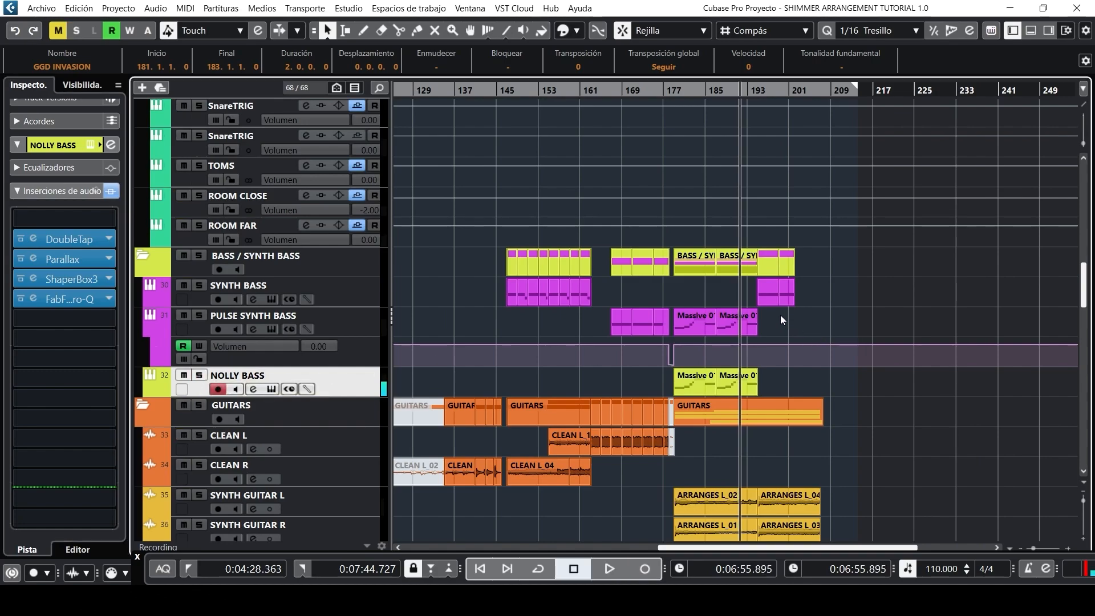
Review the NOLLY BASS parts around bars 179 to 195, and re-examine the Drive curve in the track's ShaperBox 3 insert.
scroll(780, 315, "down", 5)
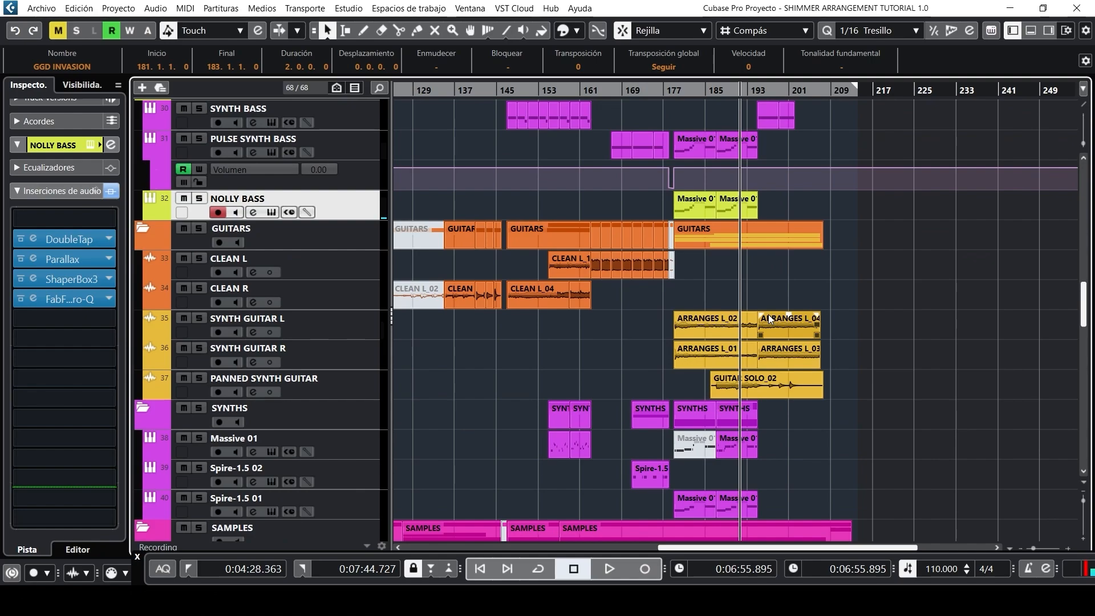
scroll(750, 186, "up", 3)
scroll(633, 252, "up", 5)
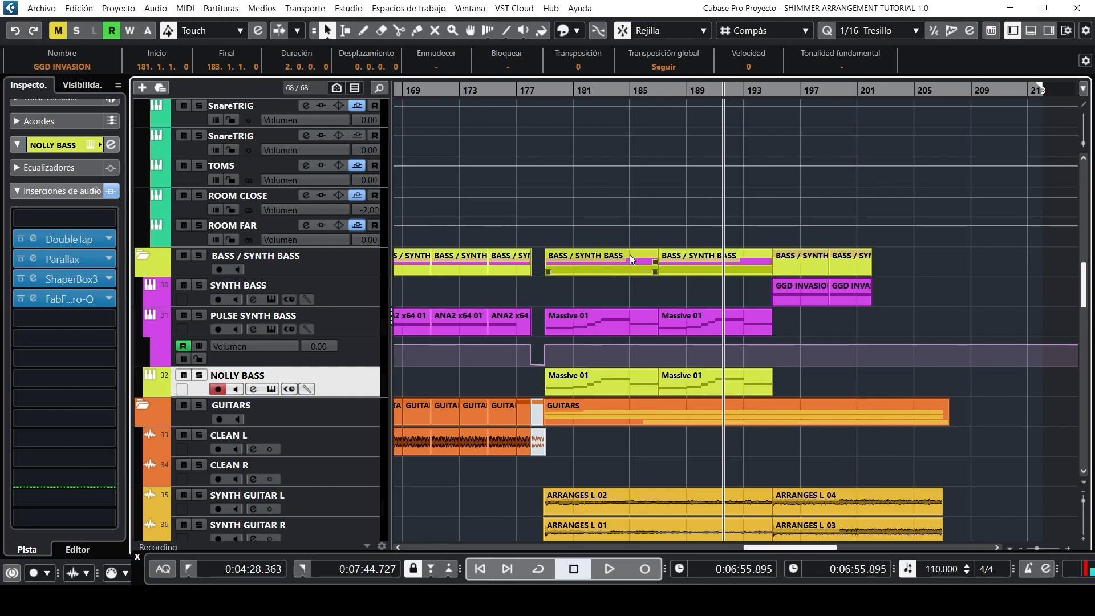
left_click(57, 275)
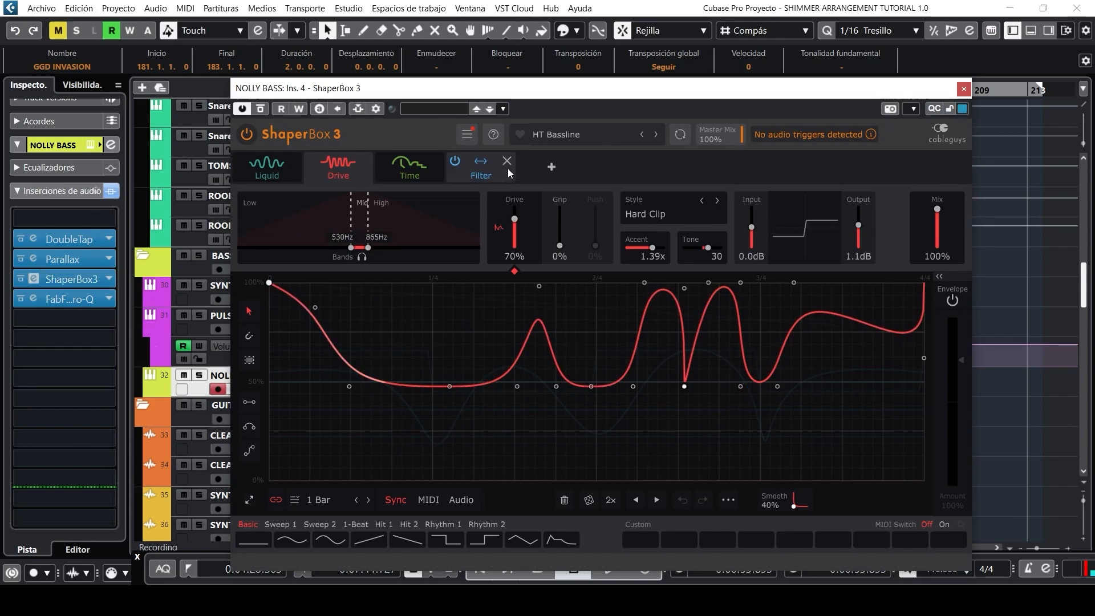
left_click(964, 89)
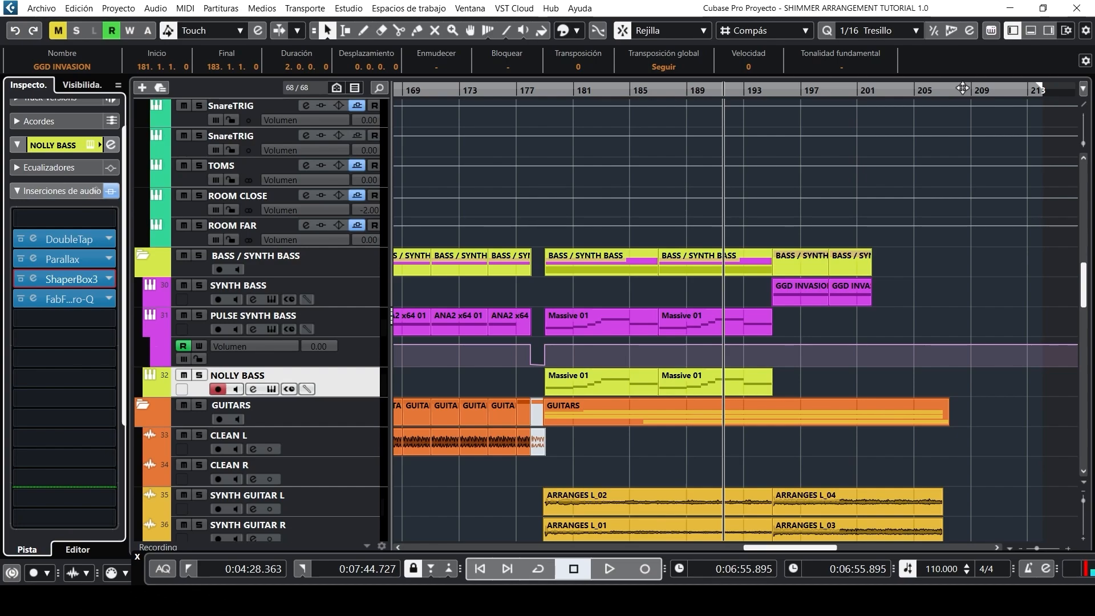
Select the ARRANGES group track, examine the pedals and amp section of its Archetype Rabea insert, and close the plugin.
scroll(785, 238, "down", 3)
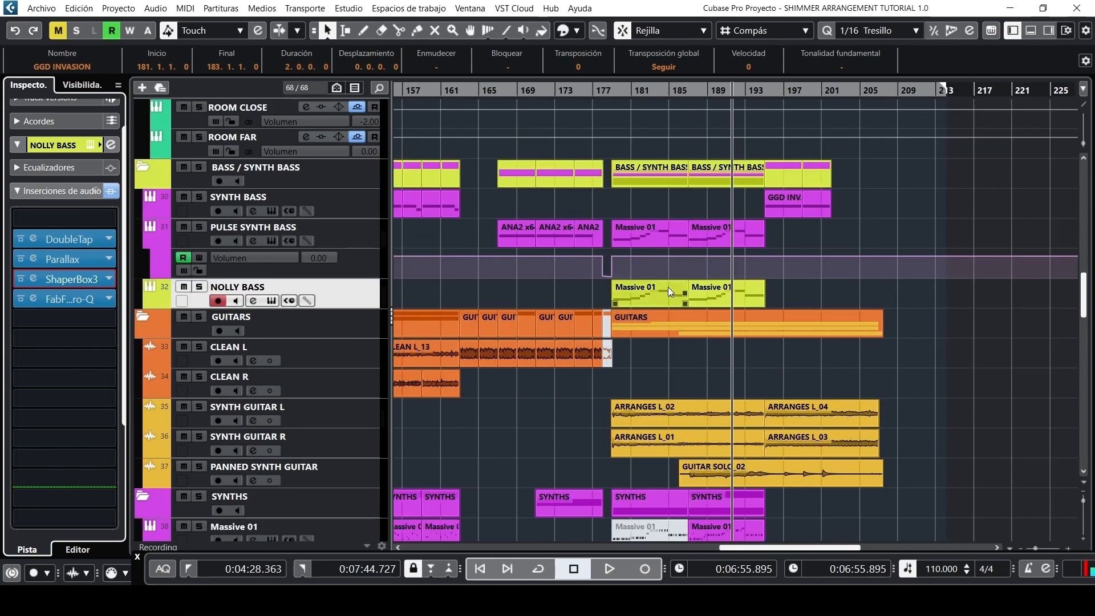
scroll(669, 286, "left", 6)
scroll(666, 285, "down", 2)
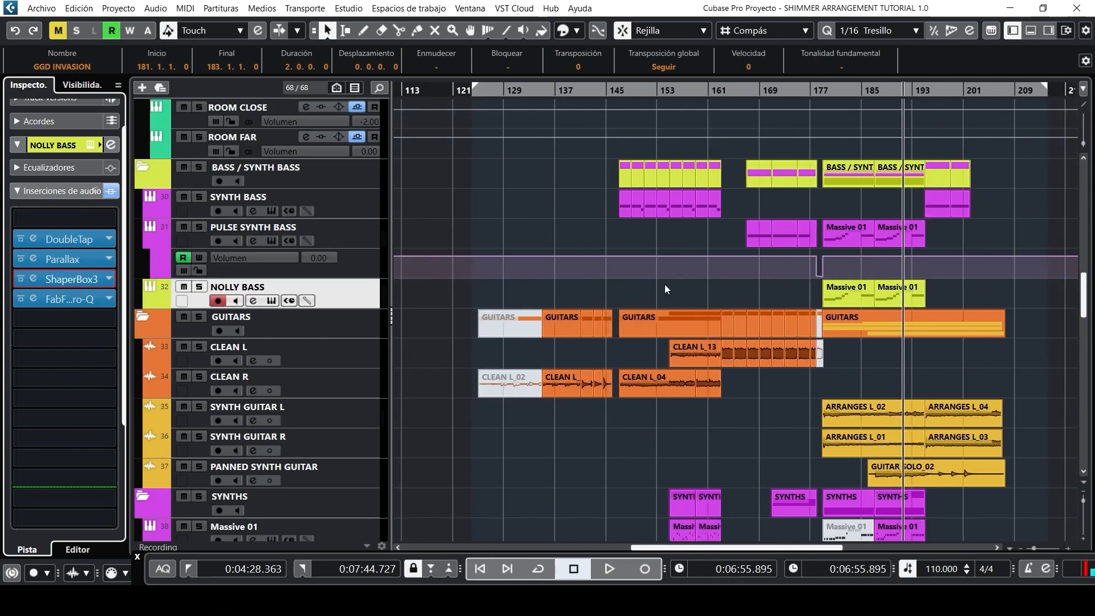
scroll(628, 255, "down", 6)
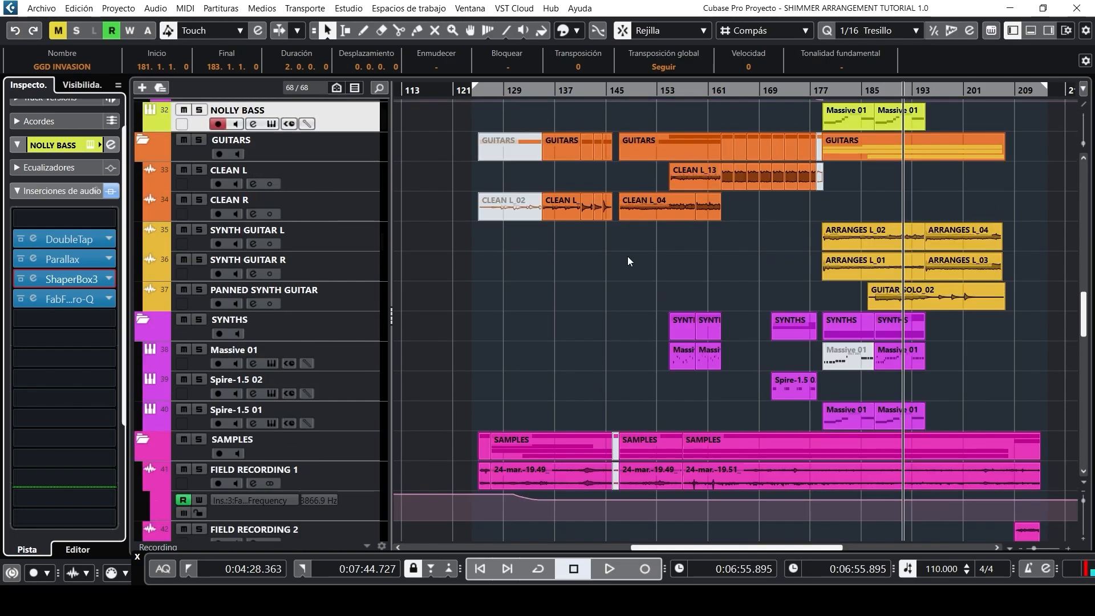
scroll(621, 230, "down", 20)
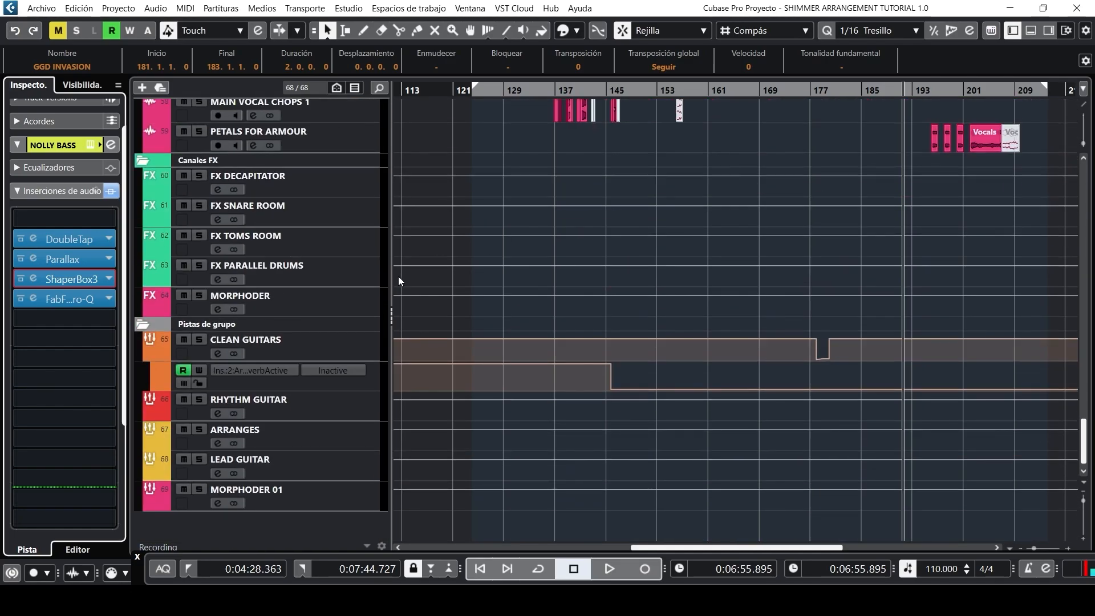
left_click(200, 447)
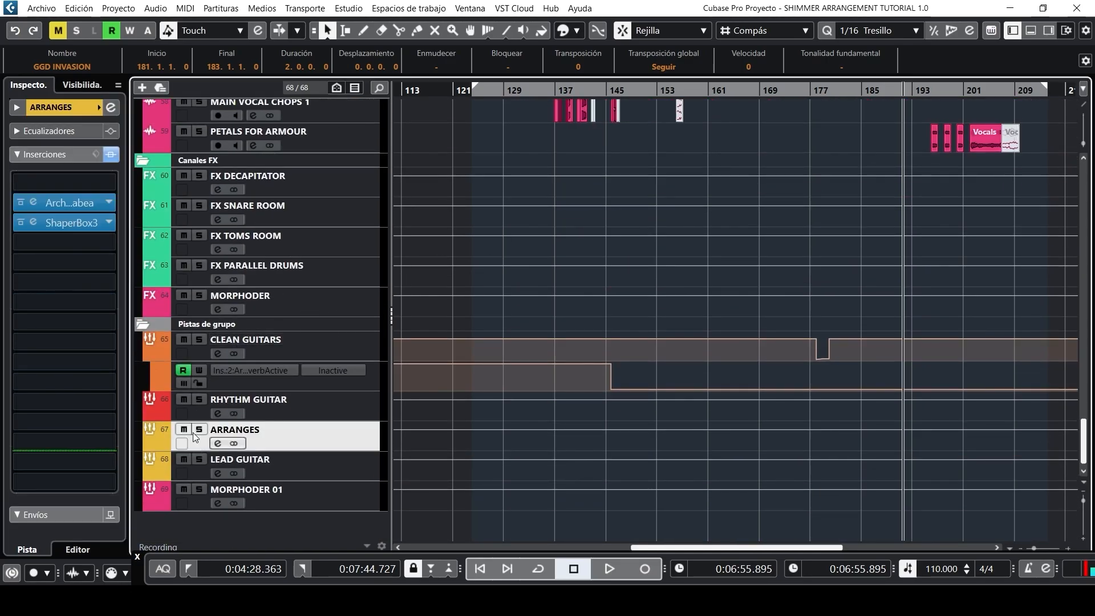
left_click(60, 205)
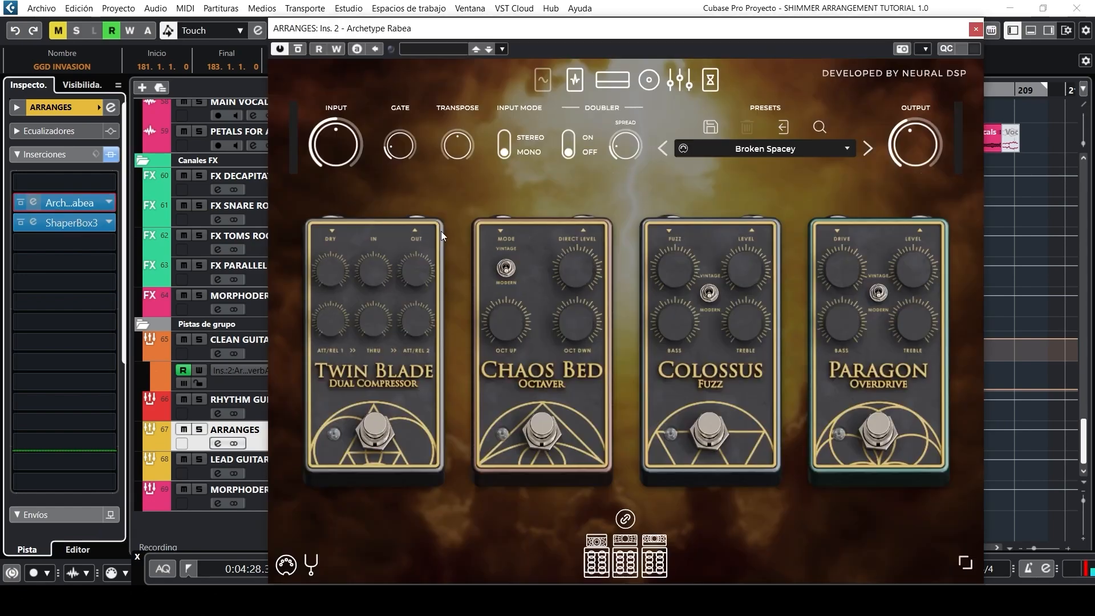
left_click(606, 90)
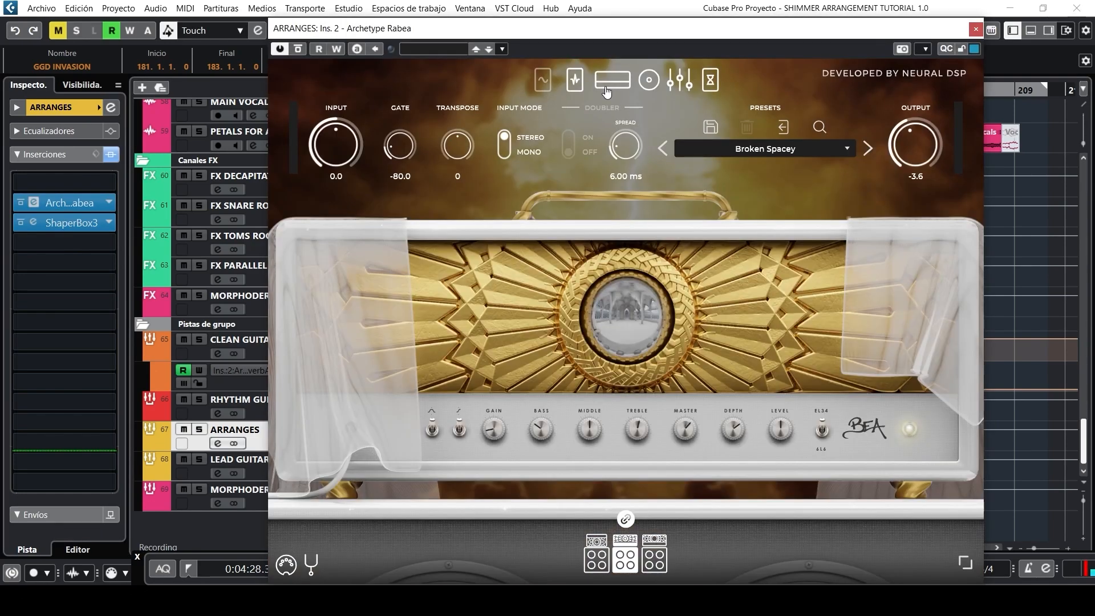
left_click(976, 29)
Play the arrangement from bar 135 with the CLEAN R guitar track soloed.
scroll(765, 239, "up", 5)
scroll(761, 243, "up", 5)
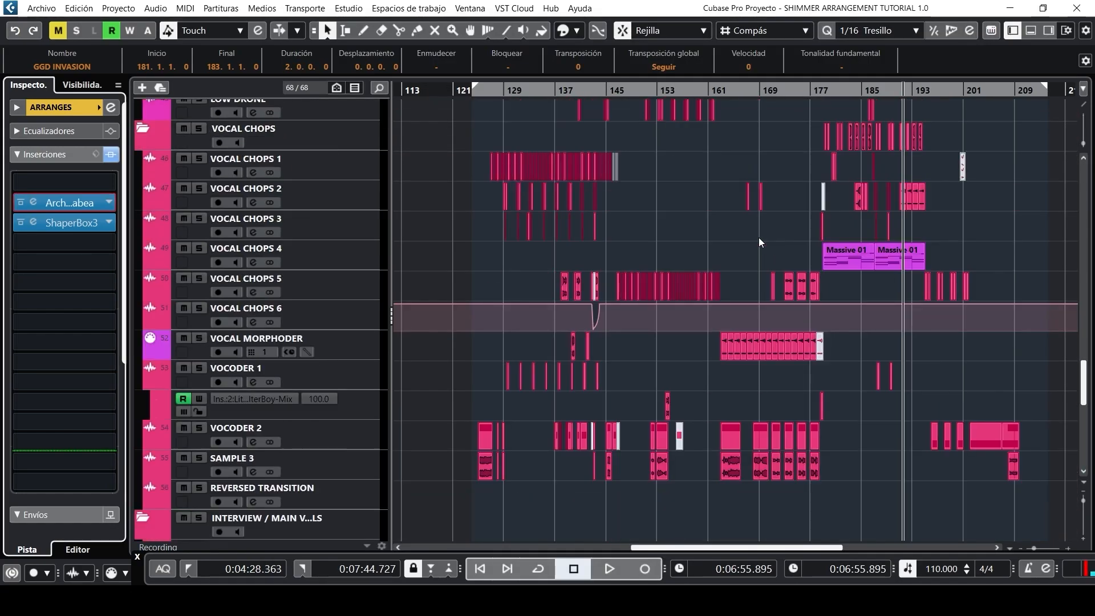
scroll(760, 242, "up", 6)
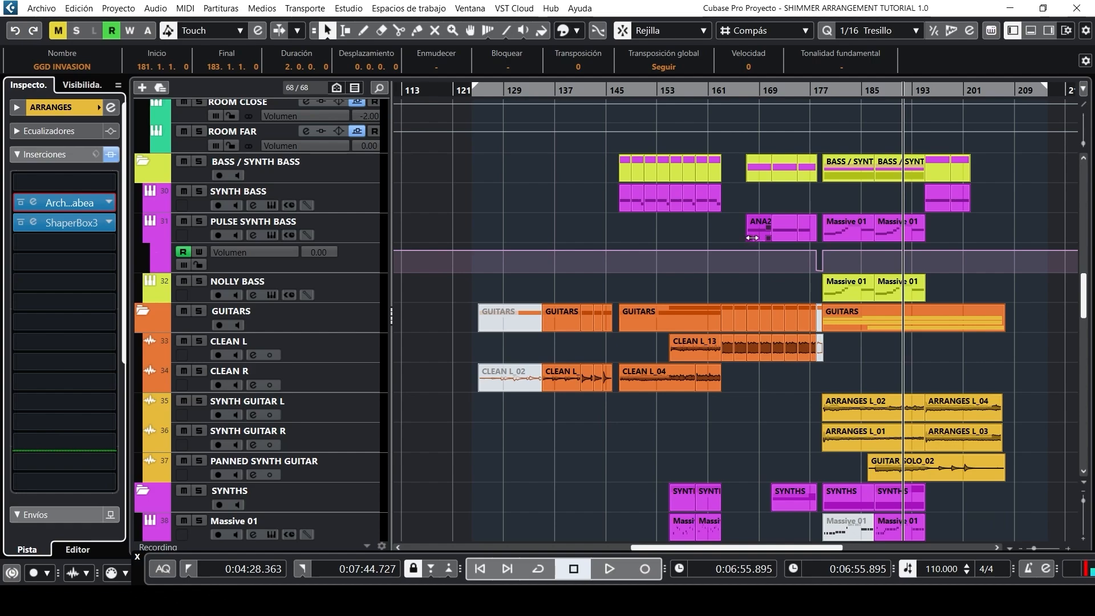
scroll(665, 247, "up", 3)
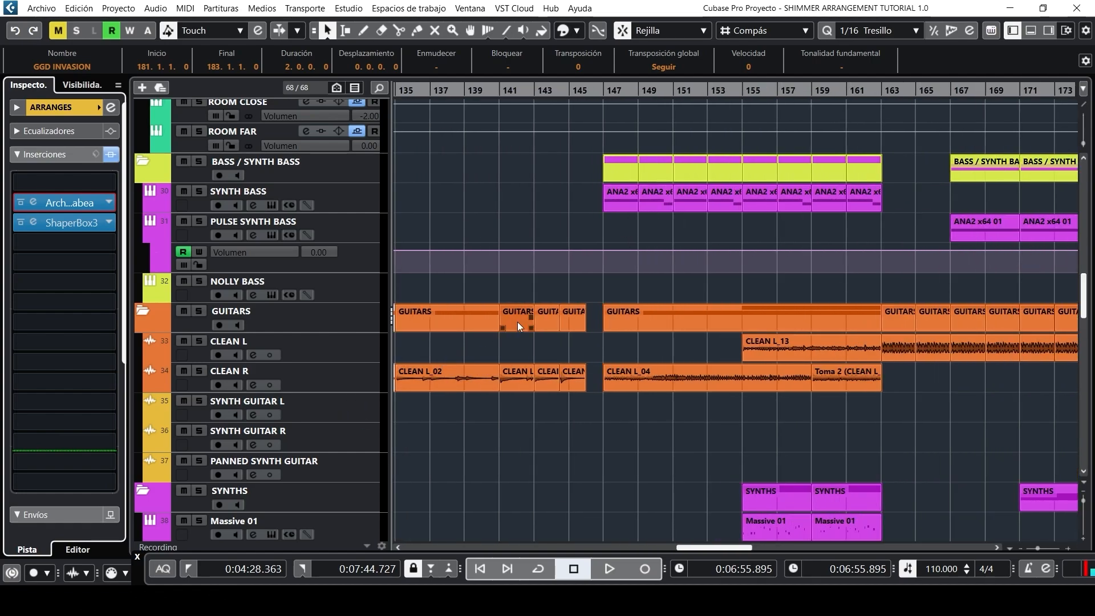
scroll(599, 243, "left", 4)
left_click(615, 89)
key("space")
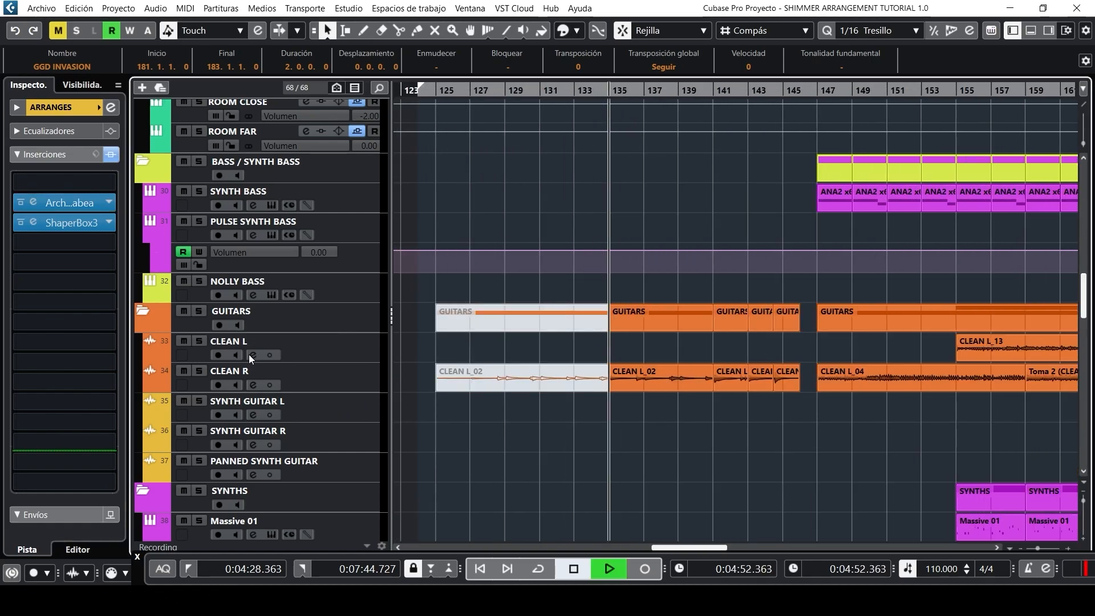
left_click(200, 371)
scroll(448, 329, "up", 15)
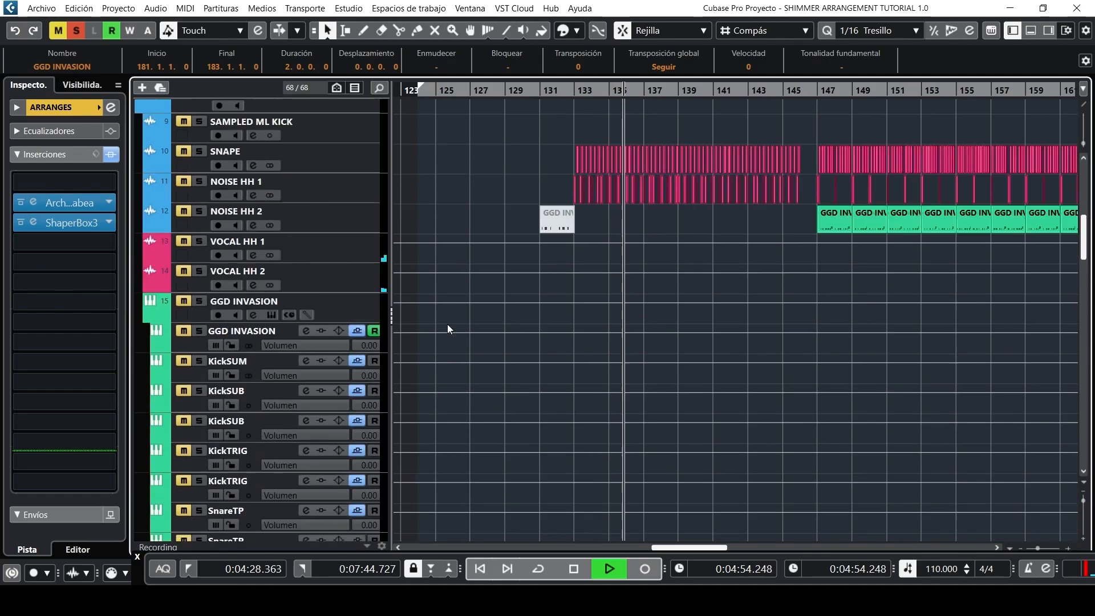
scroll(448, 330, "down", 20)
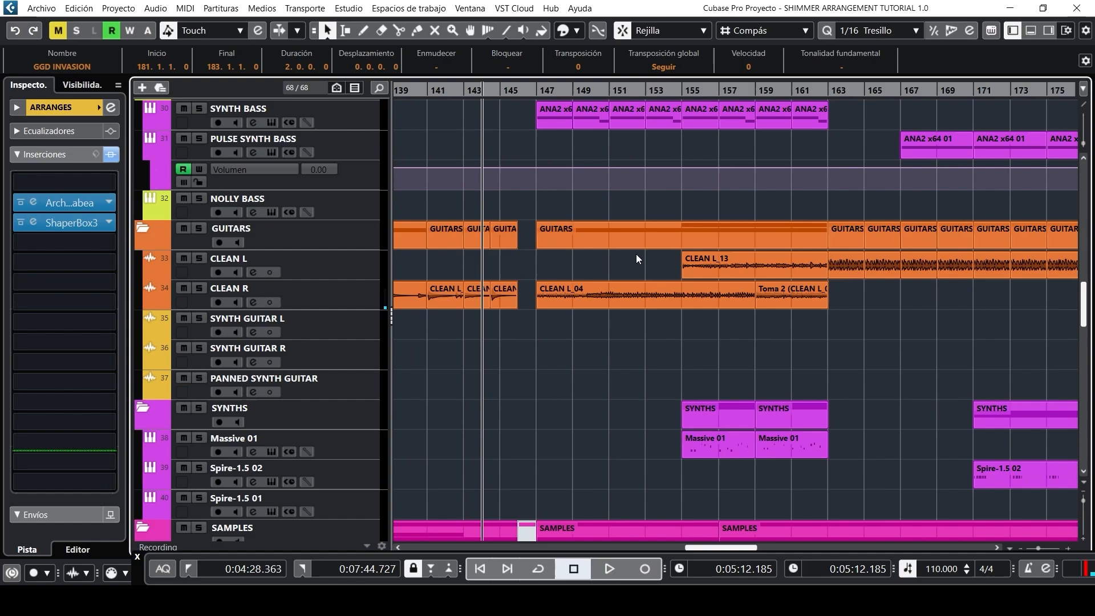
Audition CLEAN L and CLEAN R together in solo from bar 155, and clear all solos while playback continues.
left_click(627, 247)
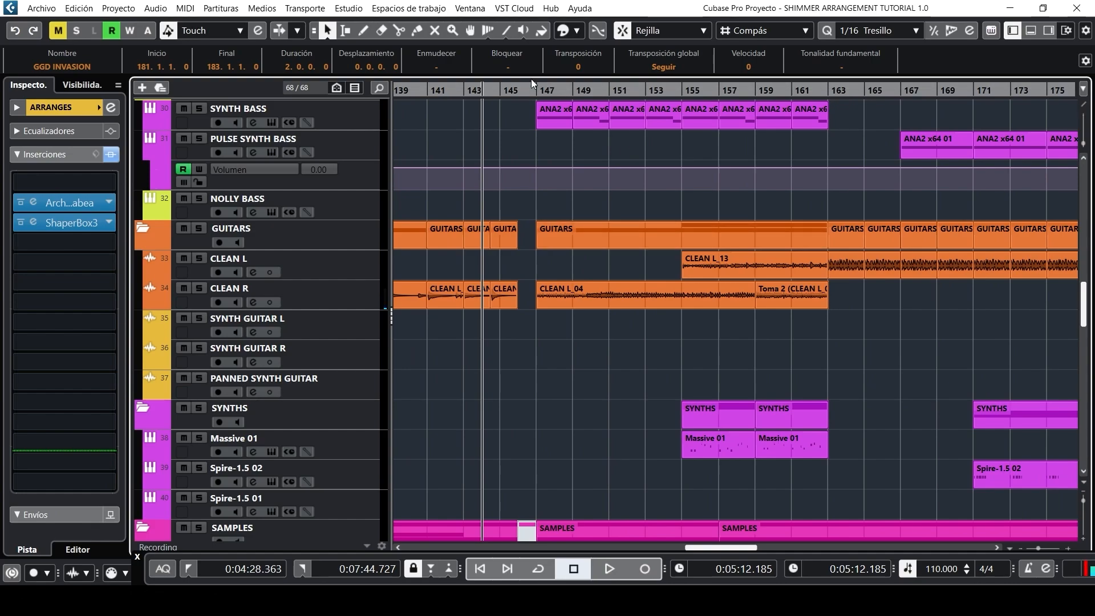
left_click(685, 93)
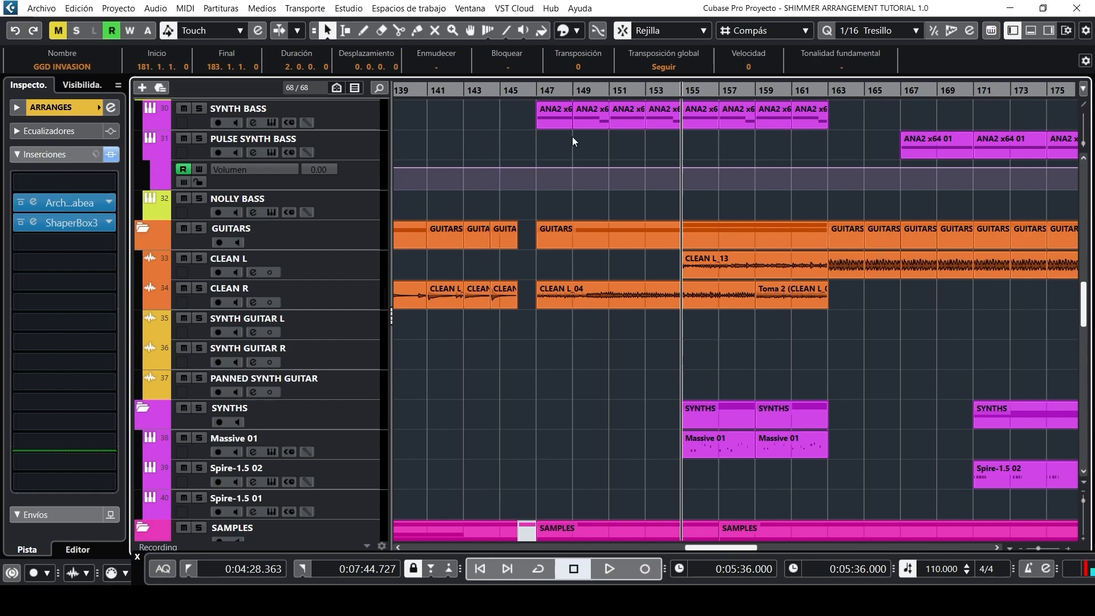
left_click(199, 259)
key("space")
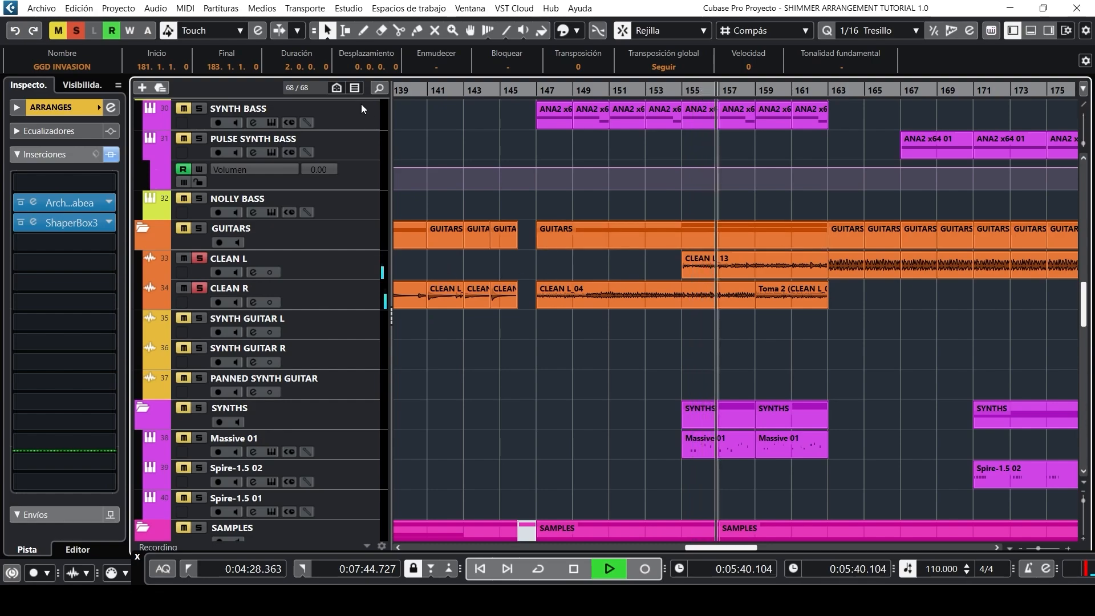
left_click(76, 31)
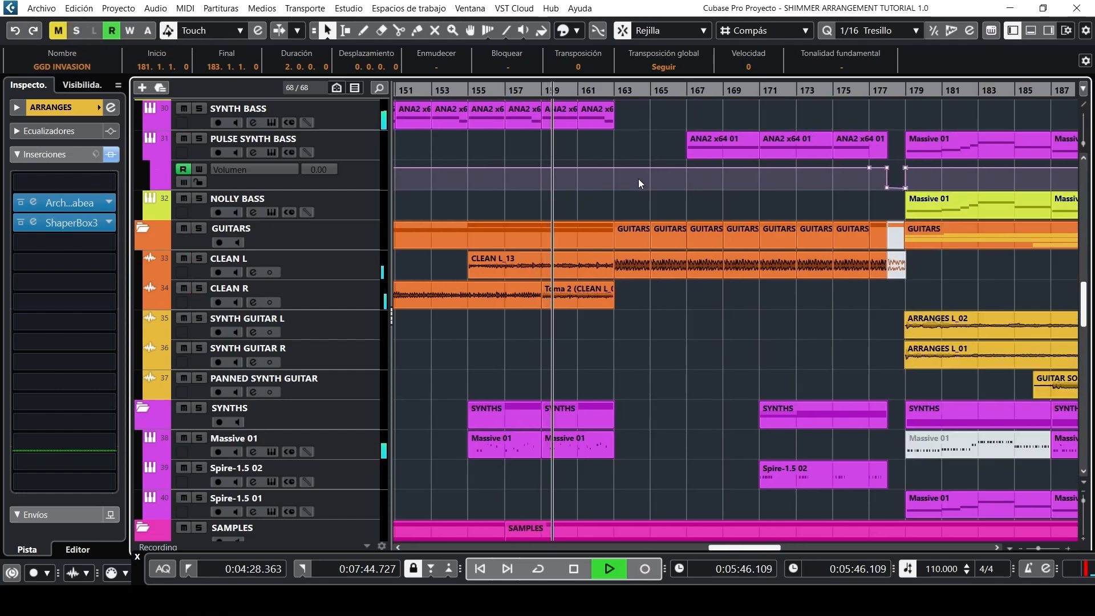
Audition the CLEAN L track in solo after bar 163 during playback, and clear its solo.
scroll(639, 182, "right", 1)
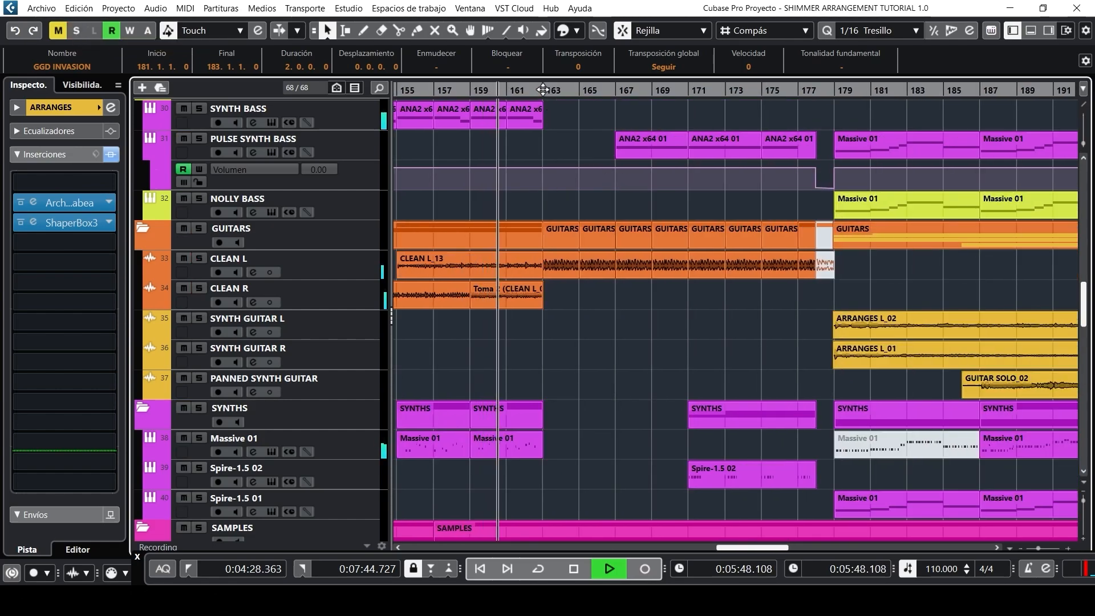
left_click(199, 258)
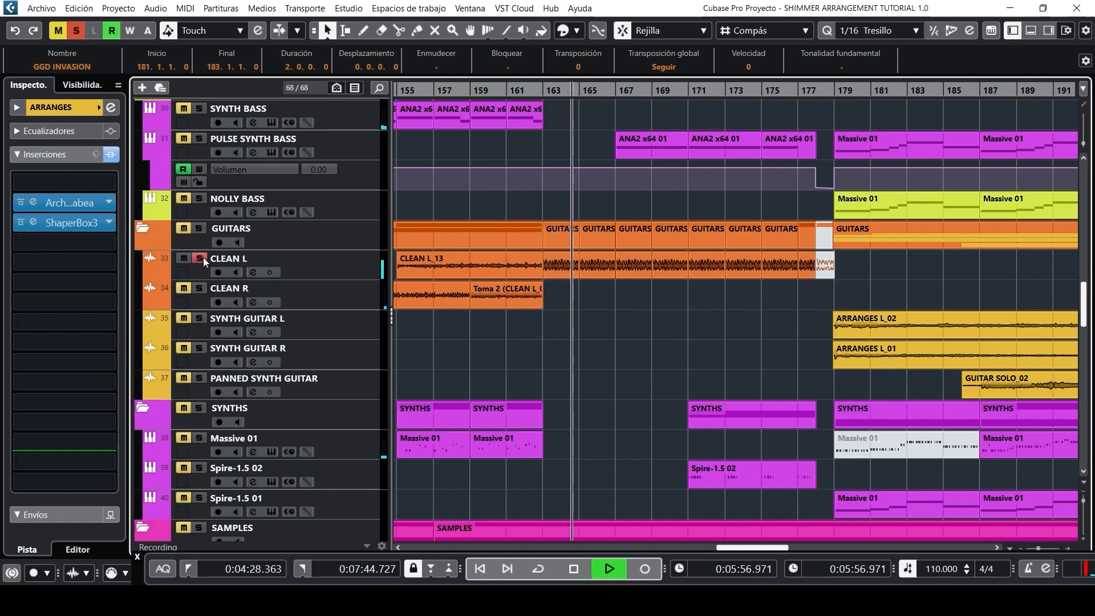
left_click(199, 258)
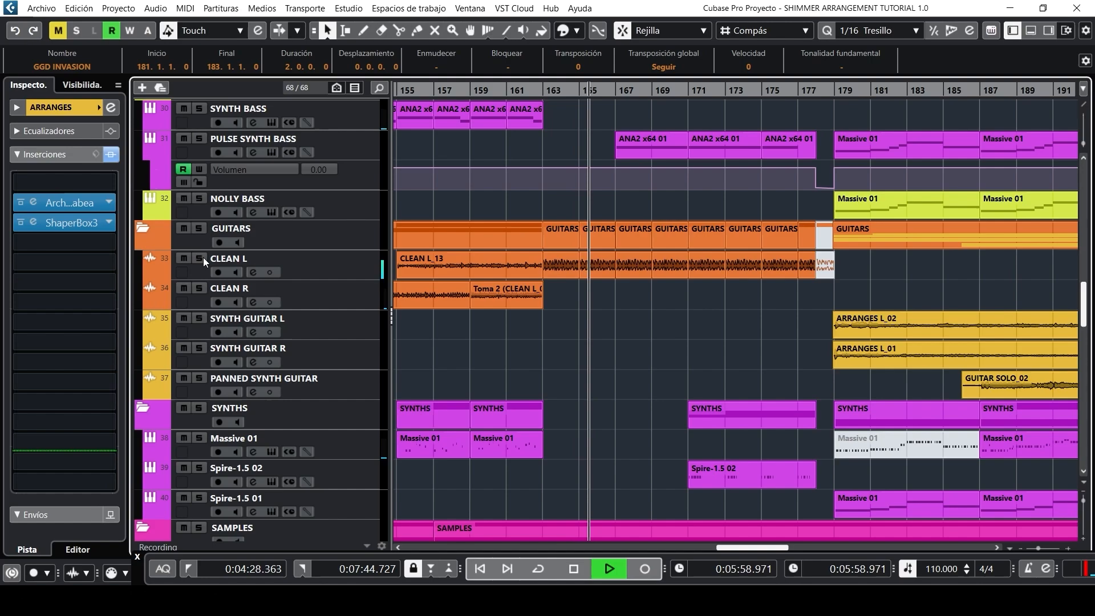
Move playback to around bar 171, listen to the guitars with the bass and drums, and stop.
left_click(666, 277)
scroll(667, 277, "up", 3)
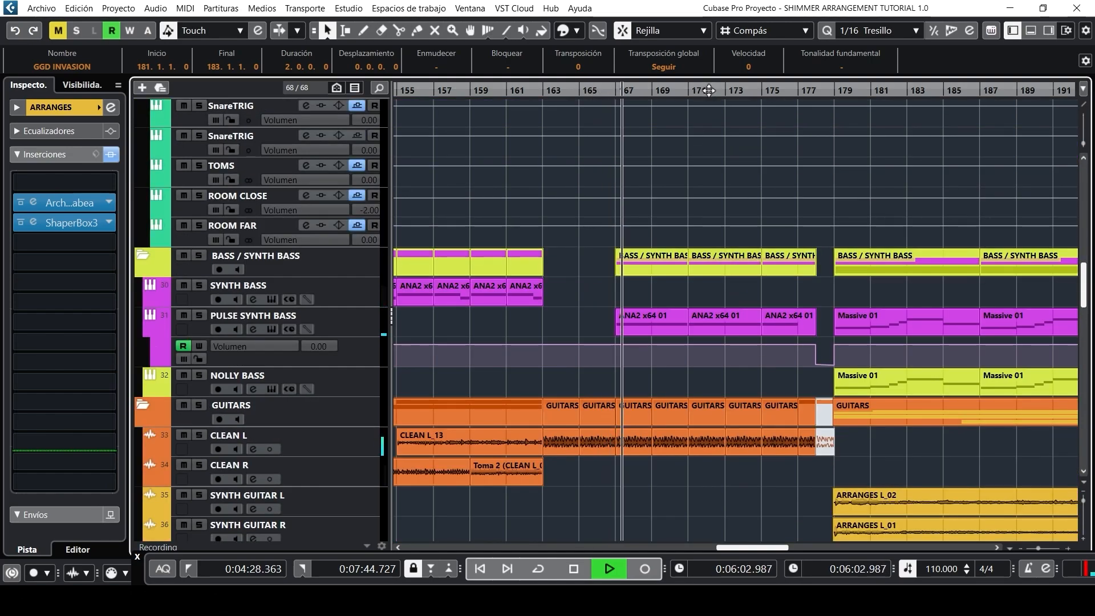
left_click(709, 90)
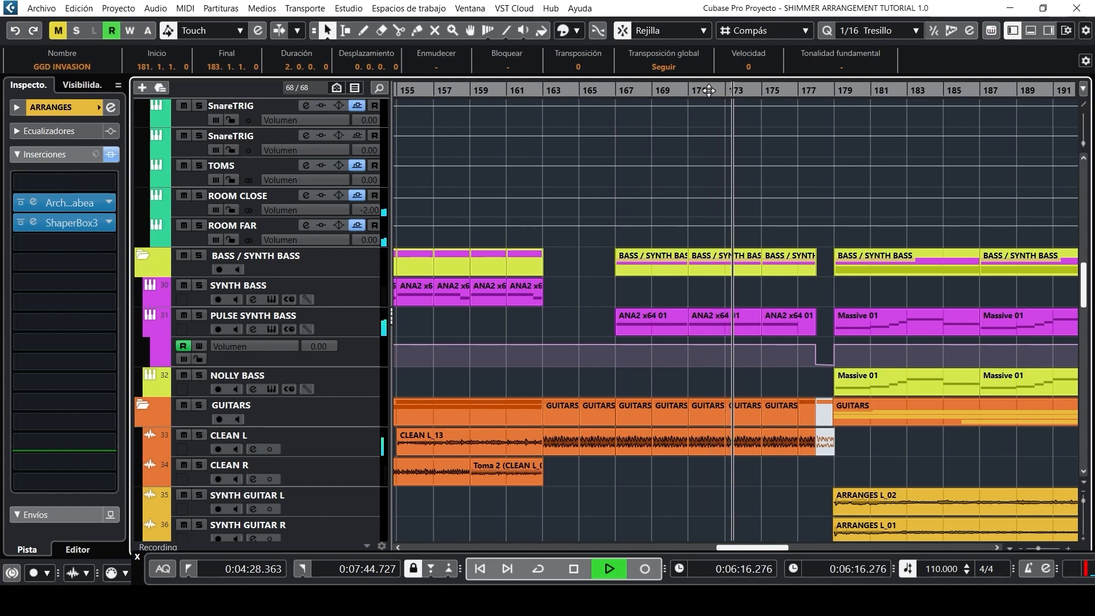
key("space")
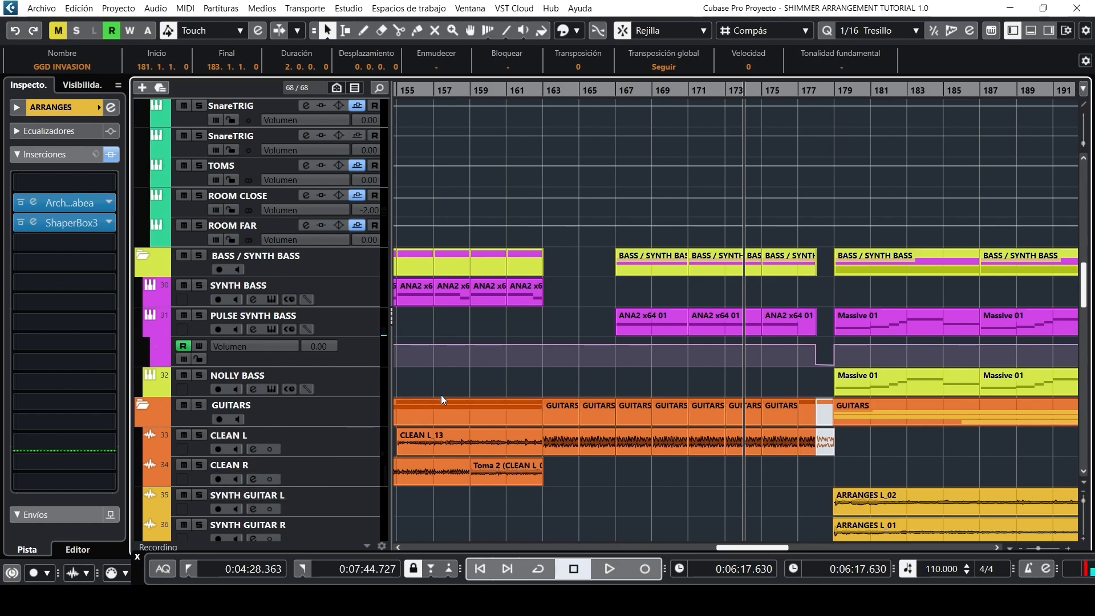
Audition the ARRANGES group in solo from bar 179 with its ShaperBox 3 insert bypassed, then clear the solo and stop playback.
scroll(627, 387, "down", 6)
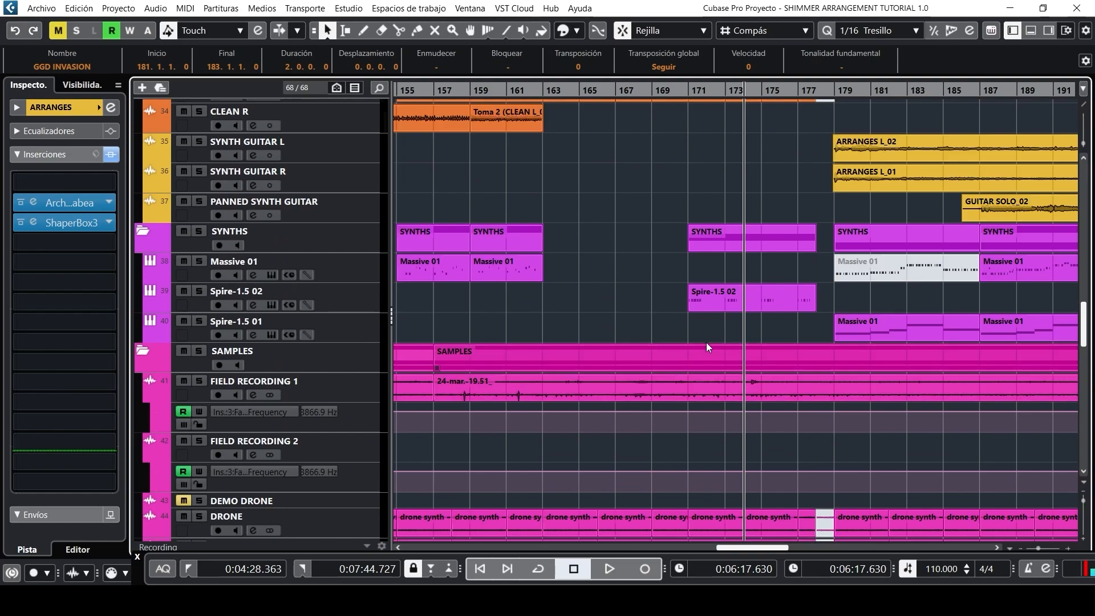
scroll(720, 363, "up", 3)
scroll(721, 363, "right", 5)
scroll(721, 362, "right", 3)
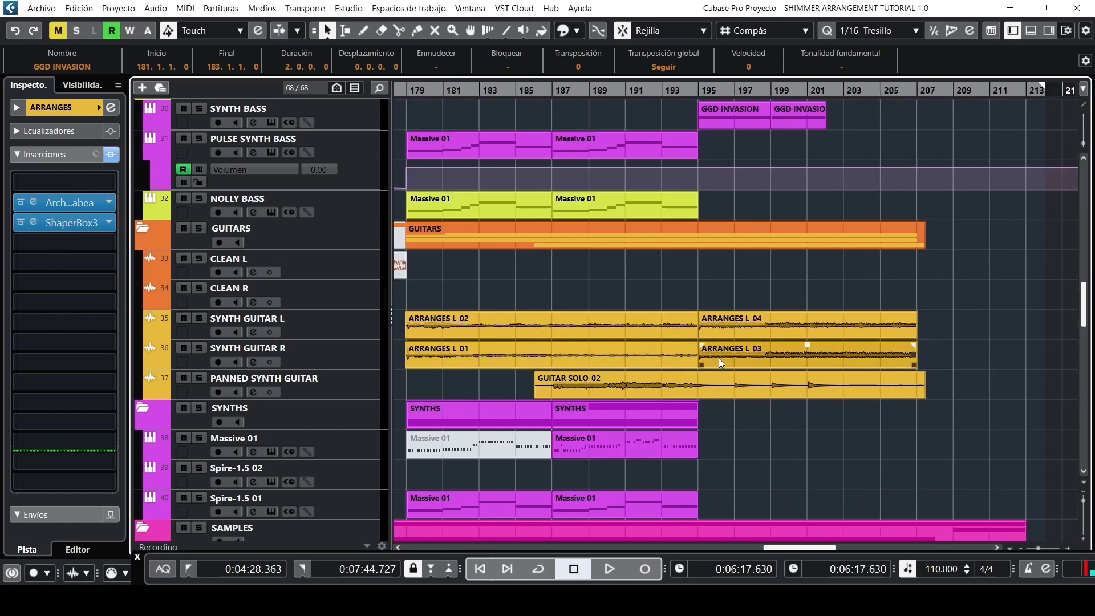
scroll(720, 363, "left", 2)
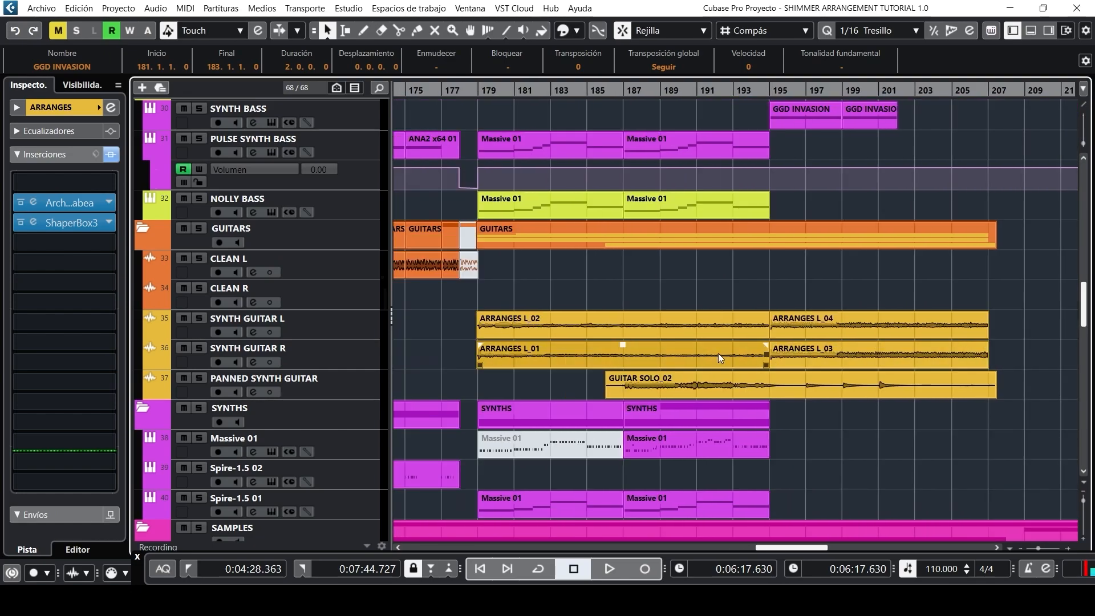
left_click(199, 430)
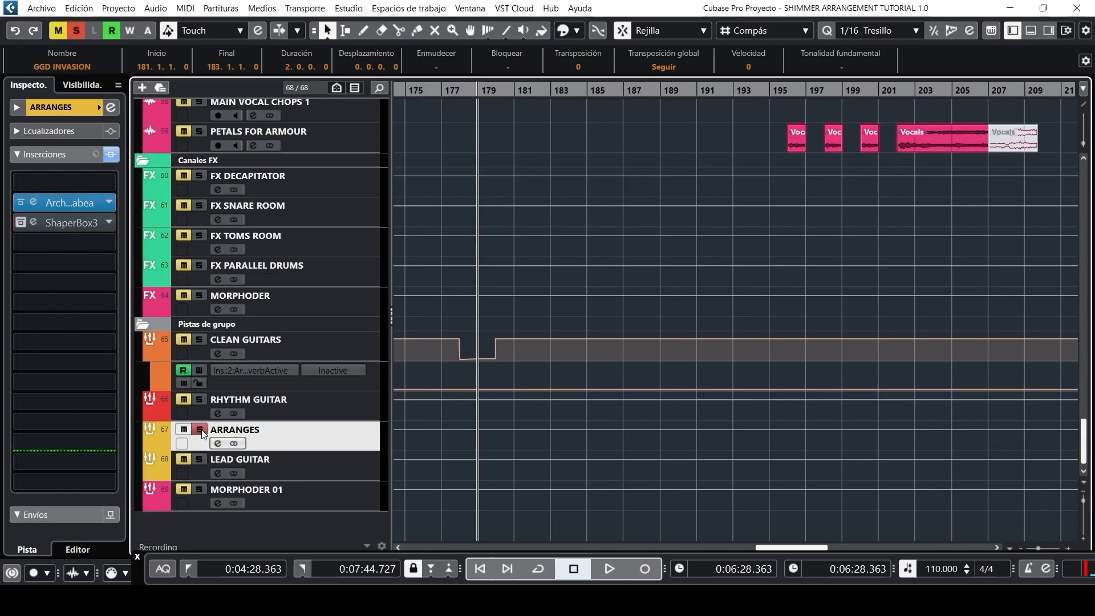
key("space")
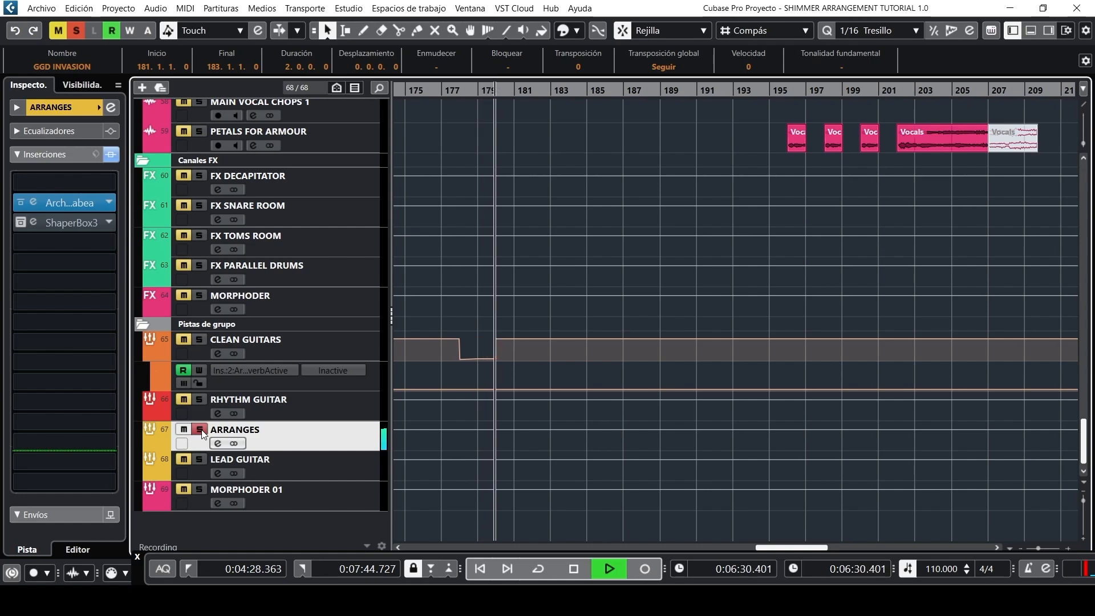
left_click(199, 430)
key("space")
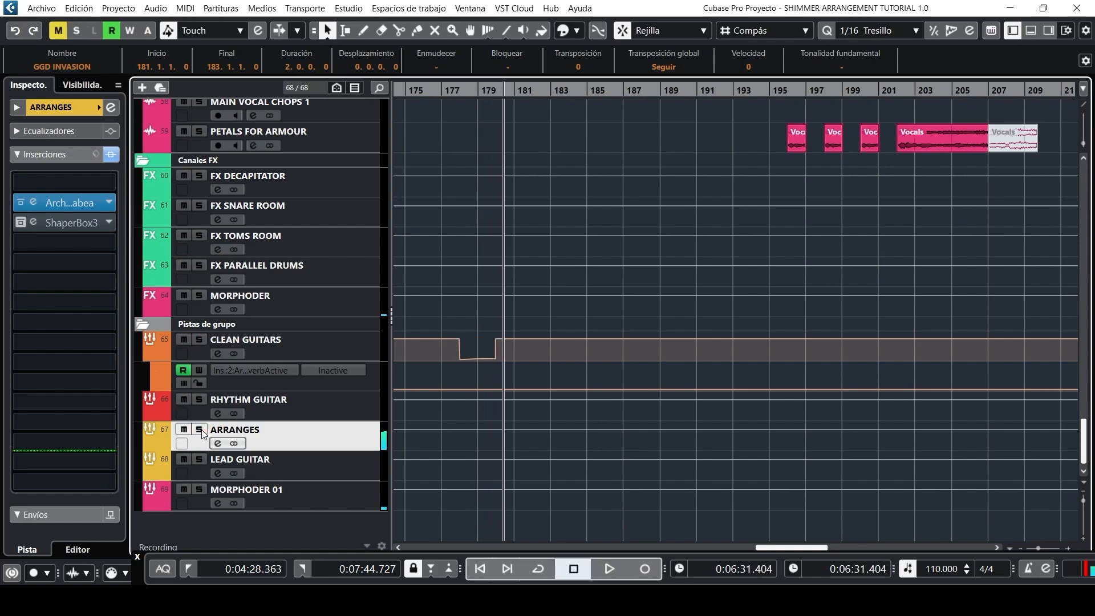
Reactivate the ShaperBox 3 insert on ARRANGES and resume playback with the group soloed.
left_click(21, 222)
key("space")
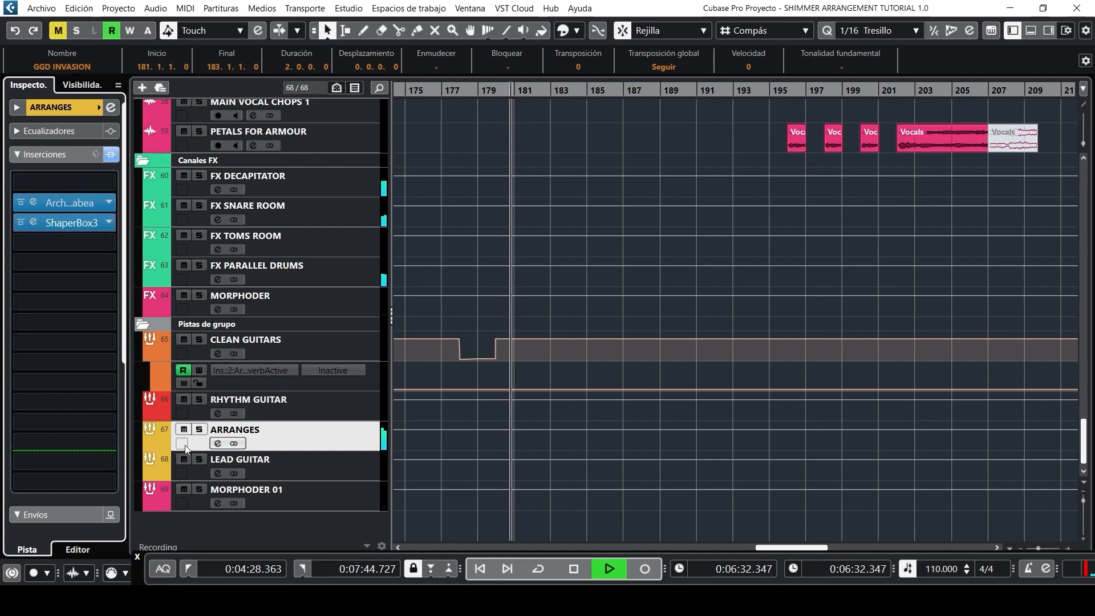
left_click(200, 430)
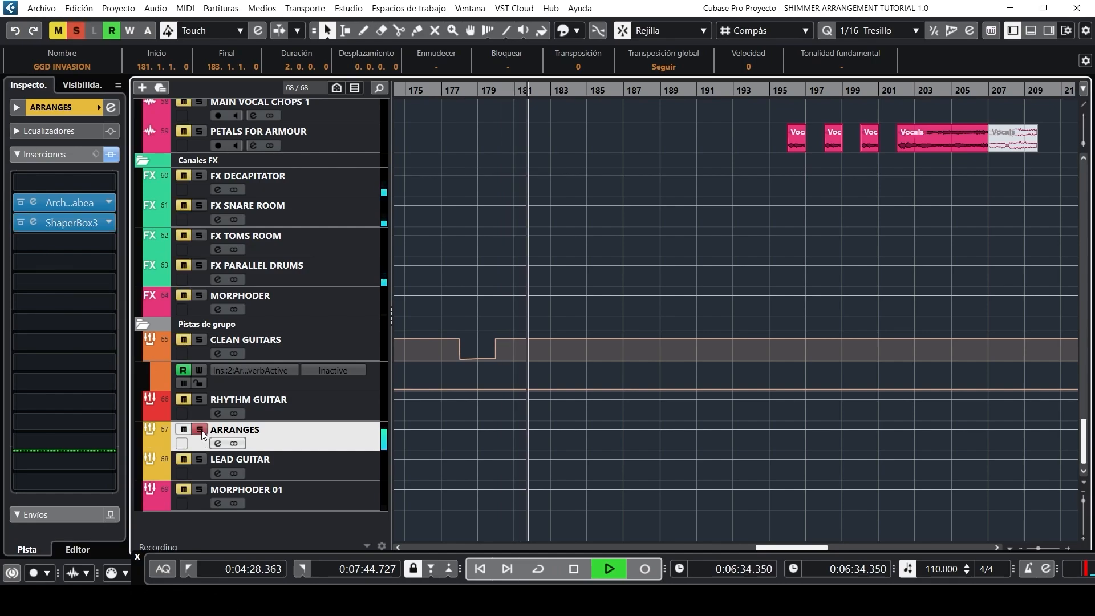
Examine the Pan curve in ARRANGES's ShaperBox 3 insert, close the plugin, clear the group's solo, and stop playback.
left_click(69, 223)
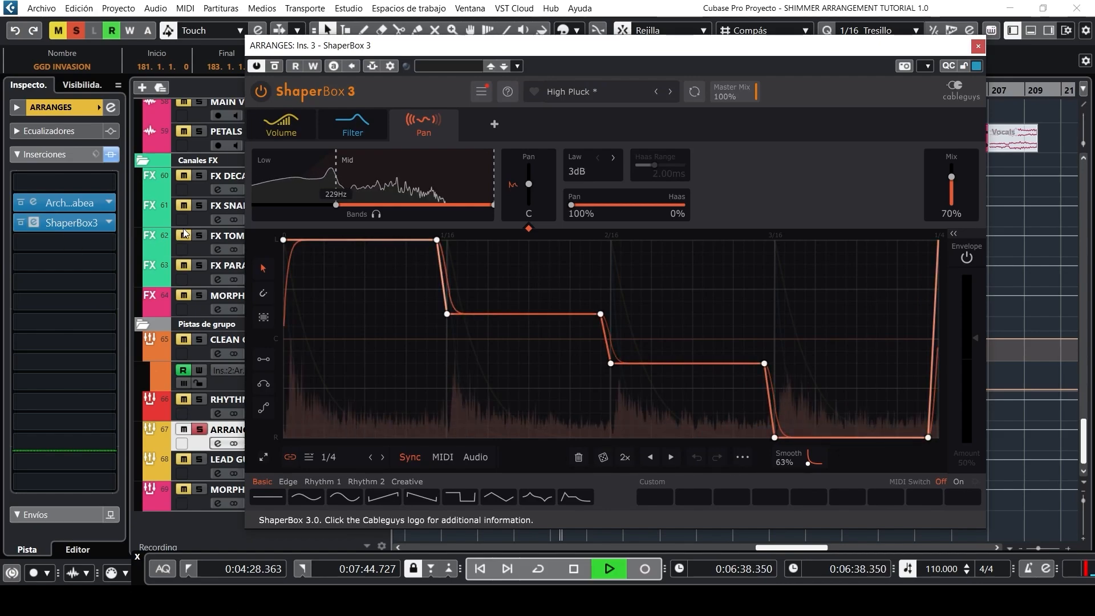
left_click(978, 46)
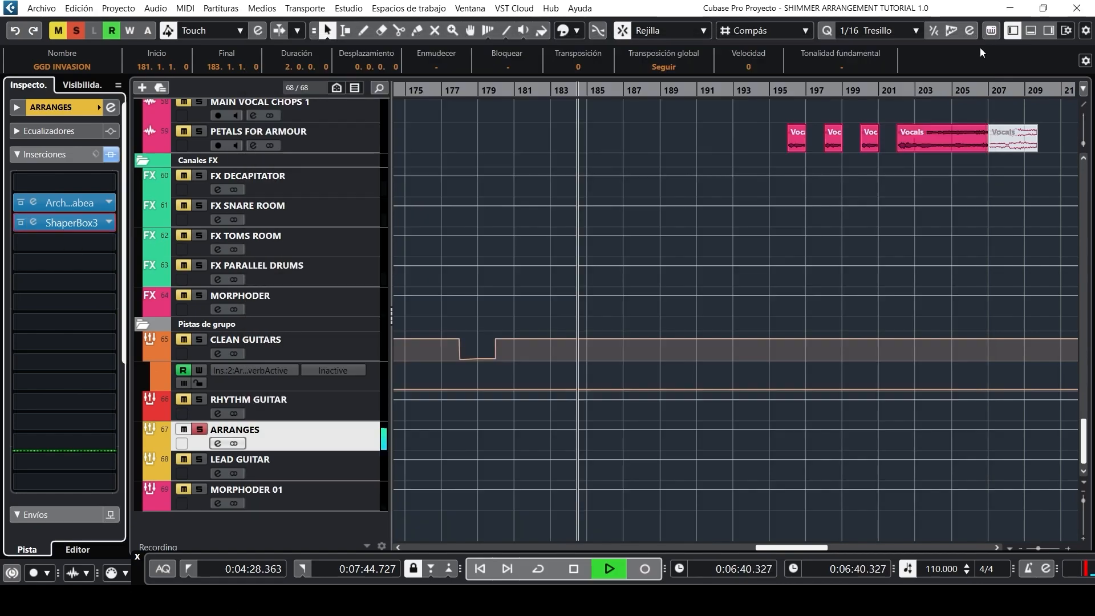
left_click(199, 429)
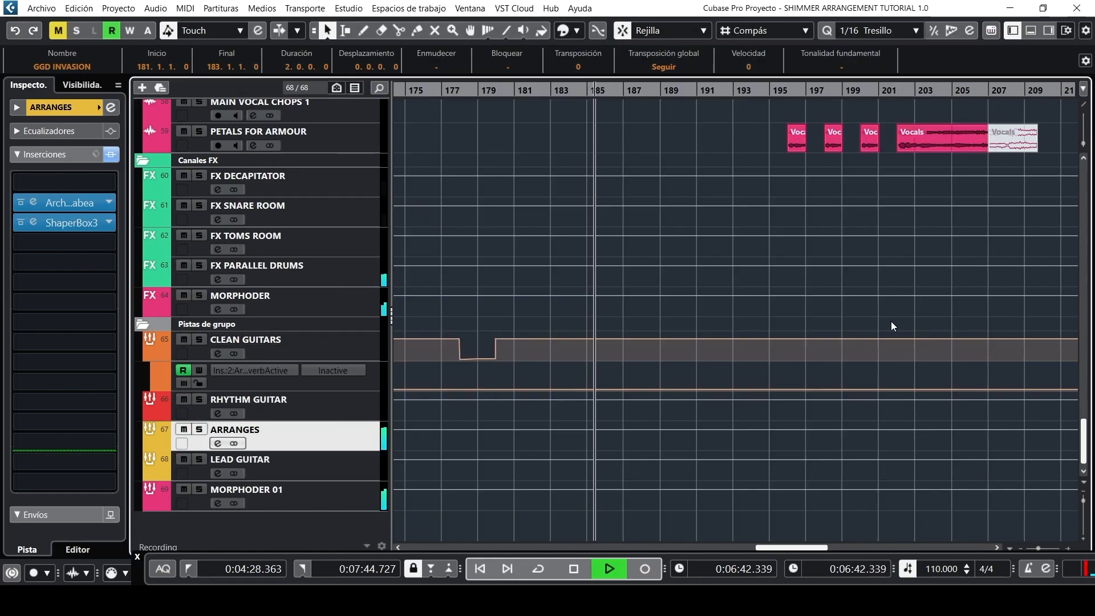
key("space")
scroll(759, 354, "up", 15)
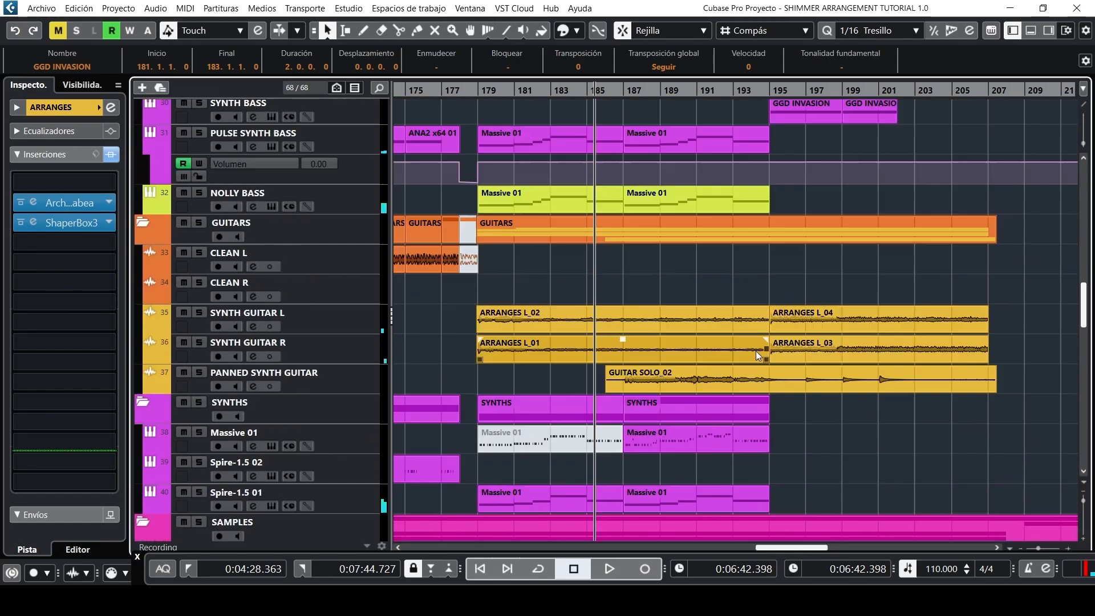
Position playback at bar 191 and open the ShaperBox 3 insert on the LEAD GUITAR group.
scroll(758, 354, "up", 5)
scroll(759, 355, "down", 6)
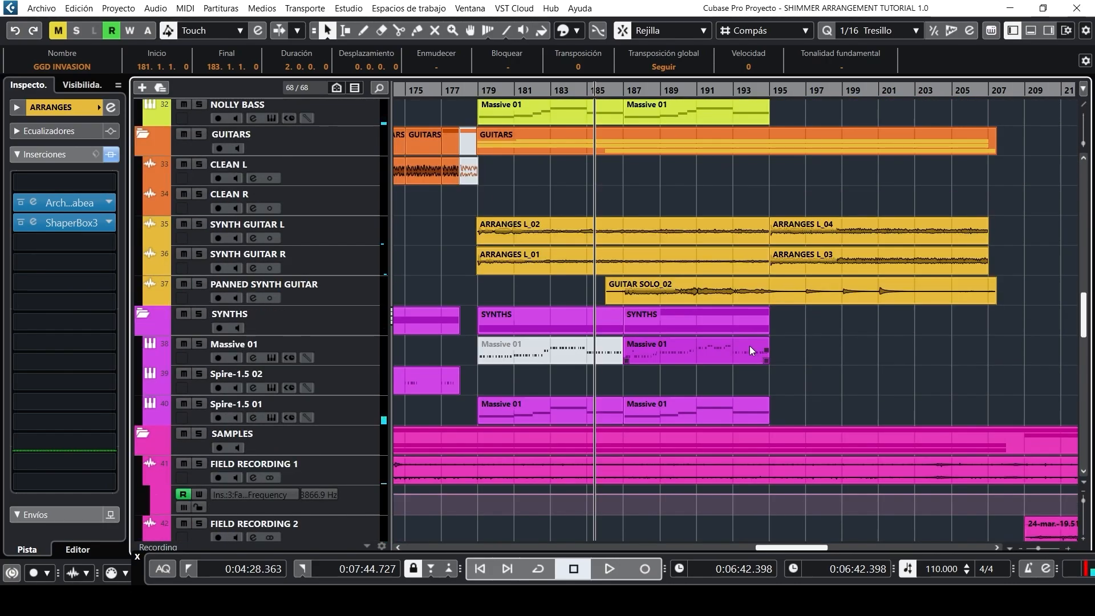
scroll(752, 349, "up", 3)
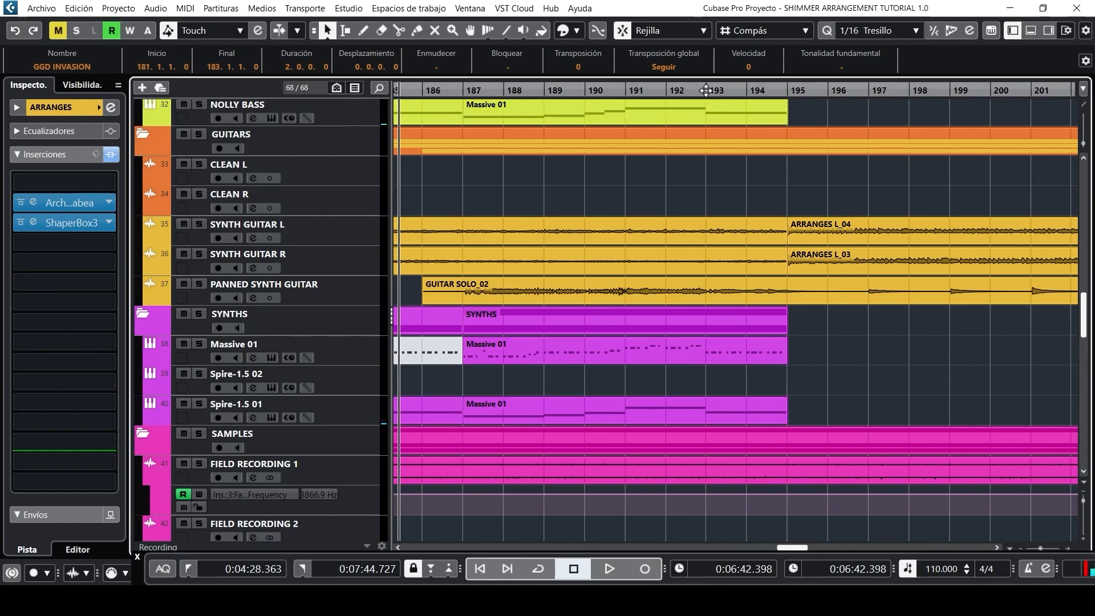
left_click(626, 90)
scroll(615, 254, "down", 5)
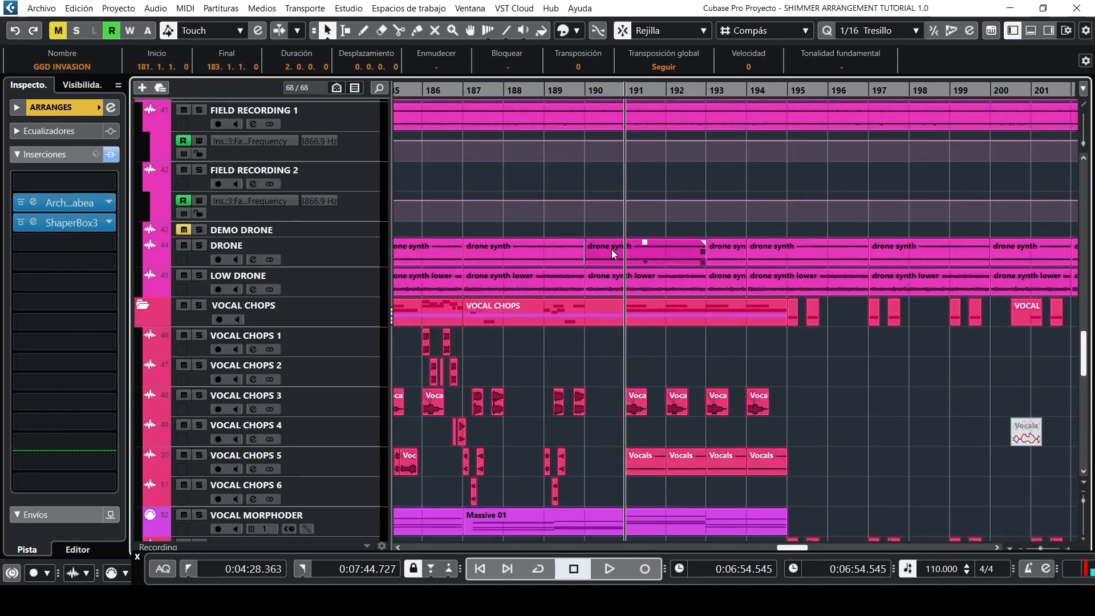
scroll(613, 254, "down", 5)
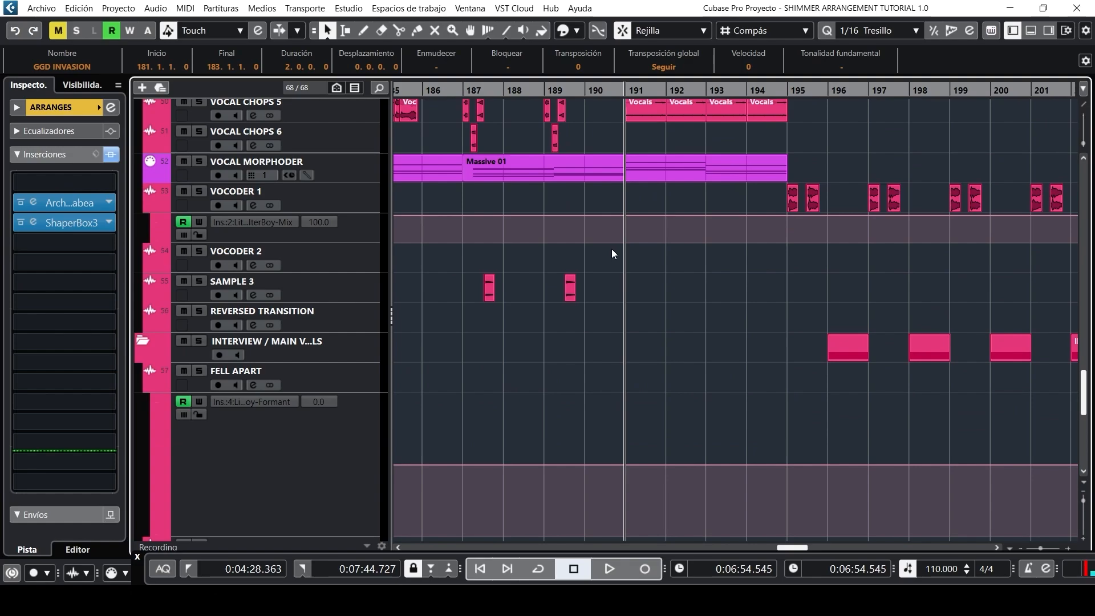
scroll(616, 251, "down", 6)
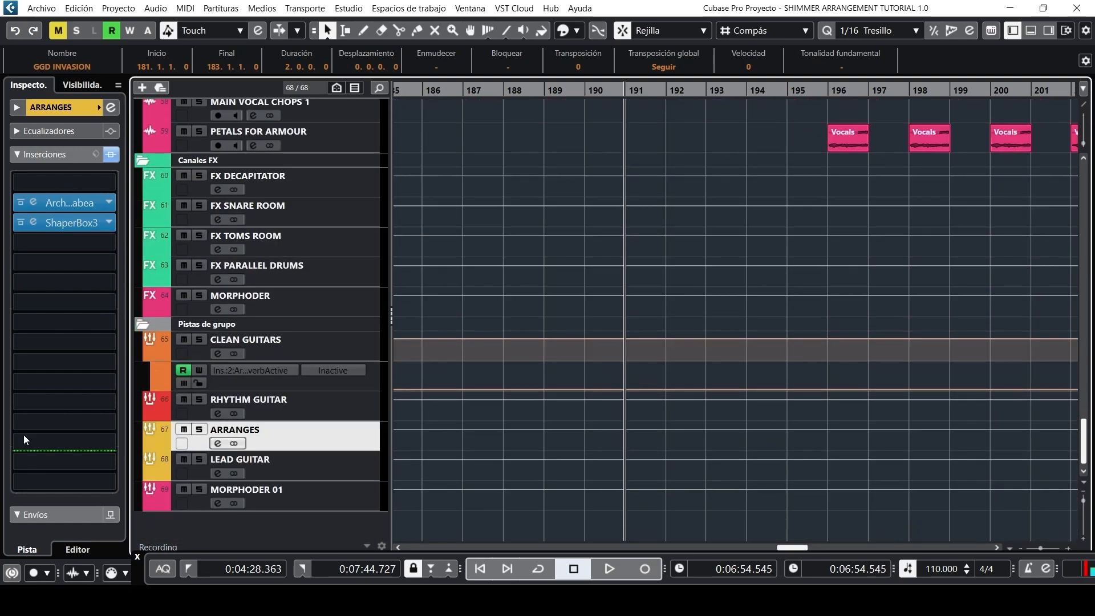
left_click(197, 473)
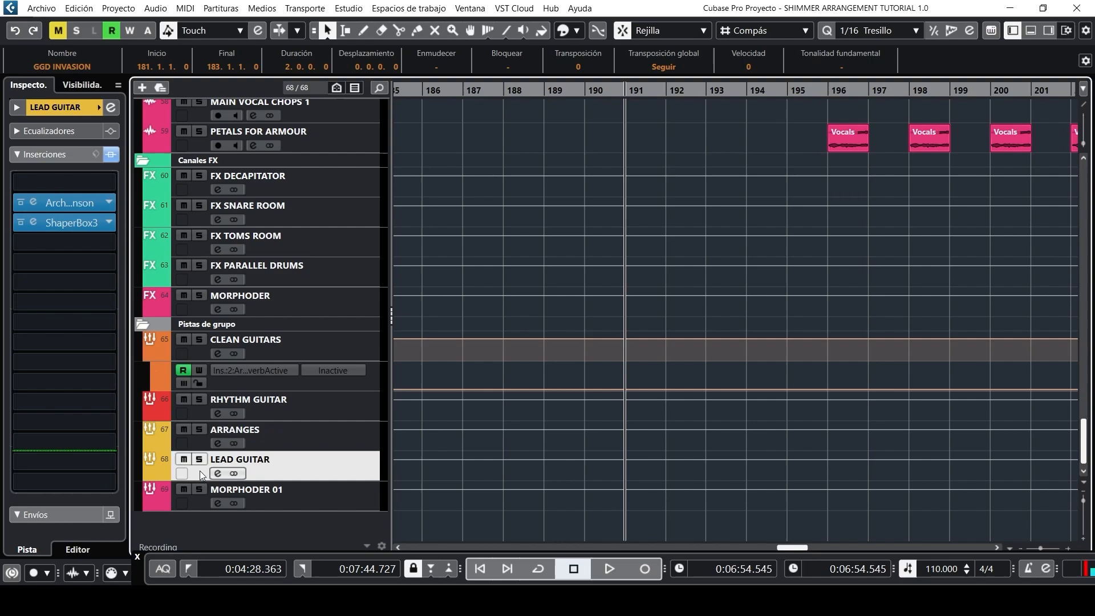
left_click(63, 223)
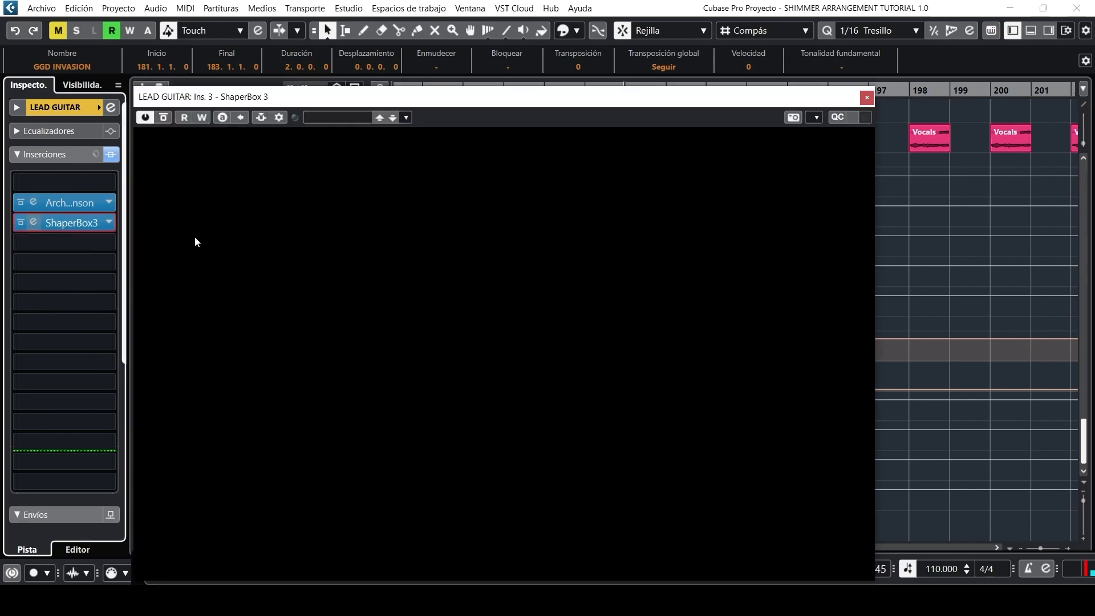
left_click_drag(574, 104, 833, 112)
scroll(265, 358, "down", 3)
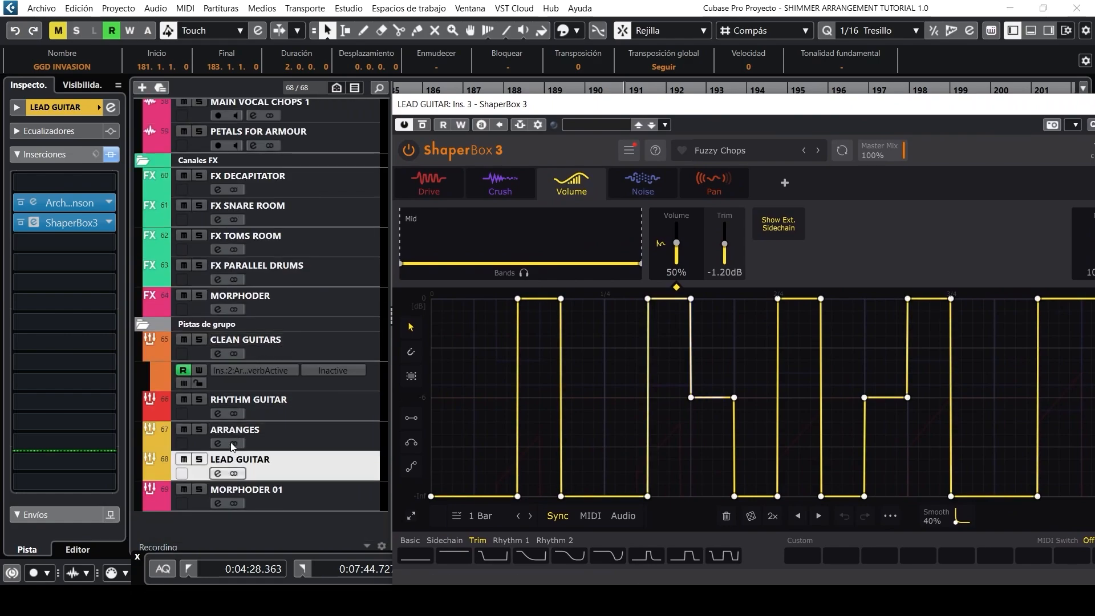
Play the LEAD GUITAR group in solo, compare ShaperBox 3 bypassed and active, and close the plugin.
left_click(200, 464)
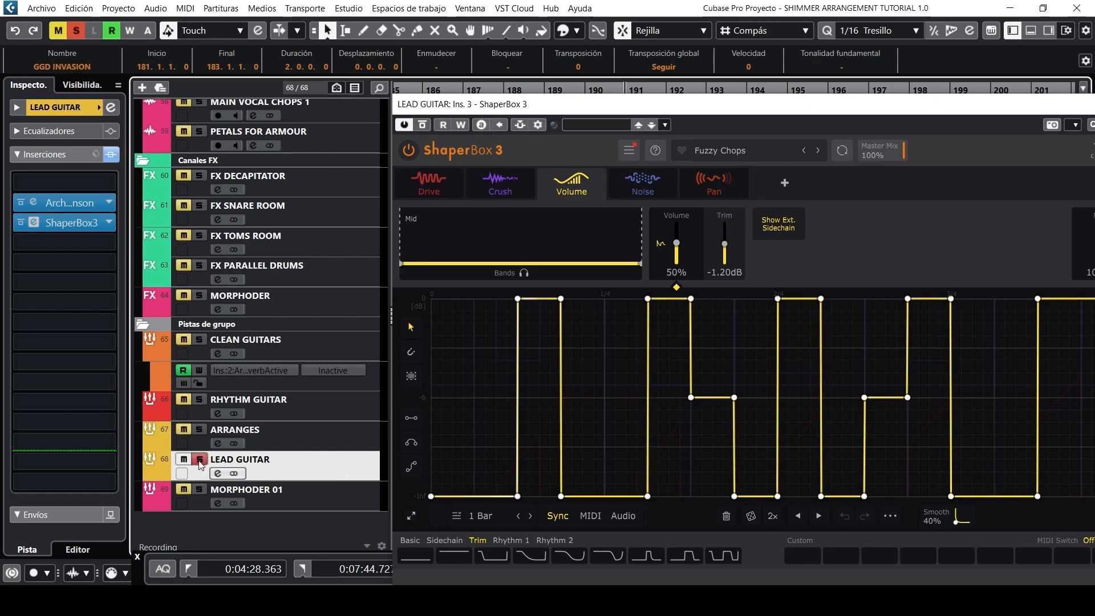
left_click(20, 223)
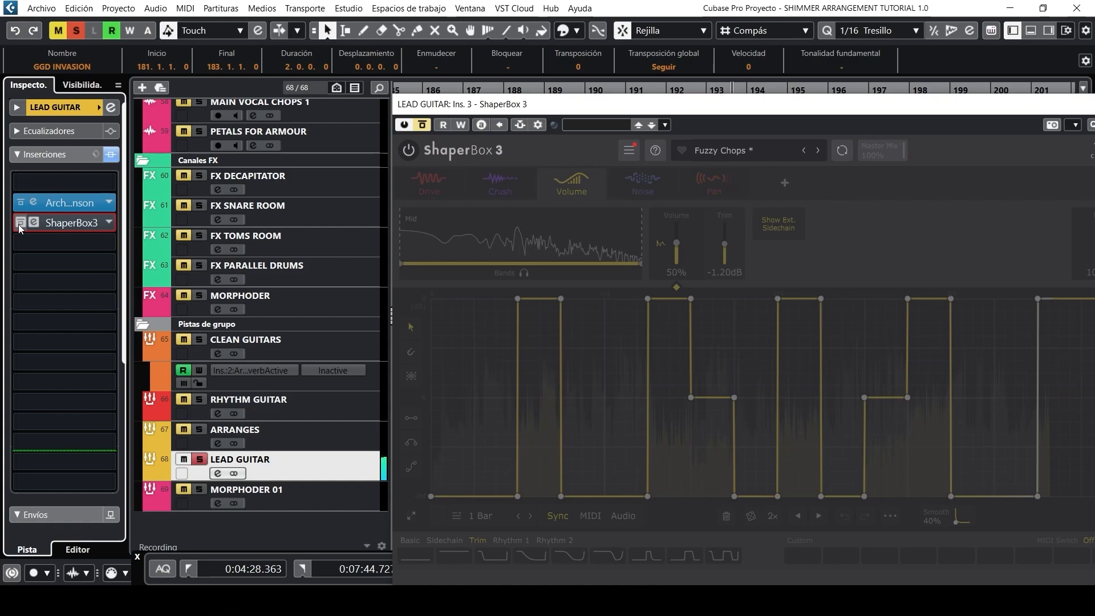
left_click(20, 223)
left_click_drag(776, 105, 564, 119)
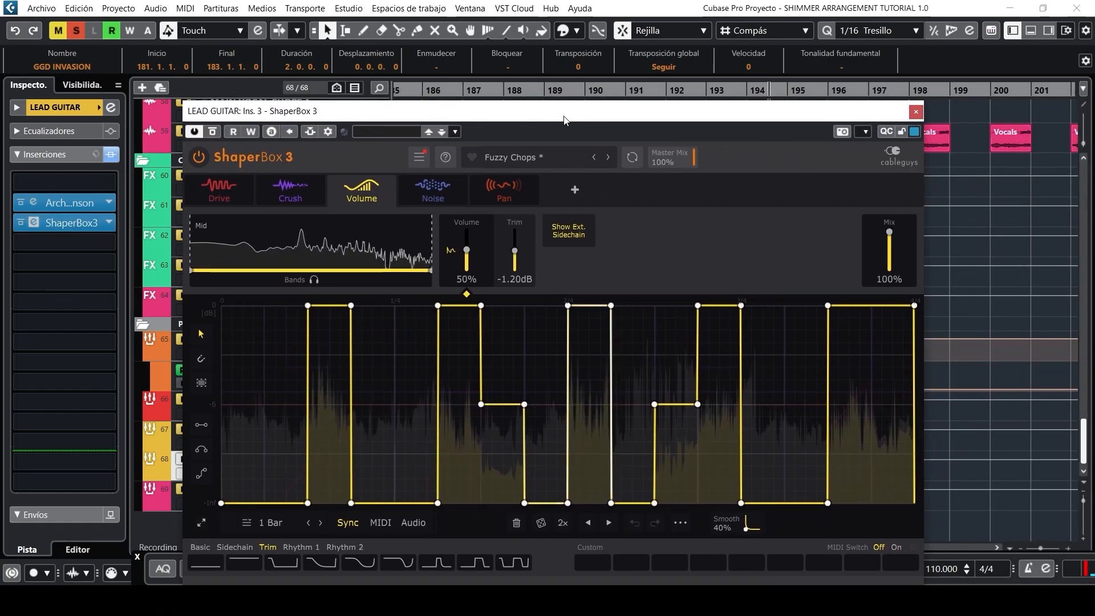
left_click(916, 112)
Clear LEAD GUITAR's solo and collapse the lanes under the GGD INVASION instrument track during playback.
scroll(817, 249, "up", 6)
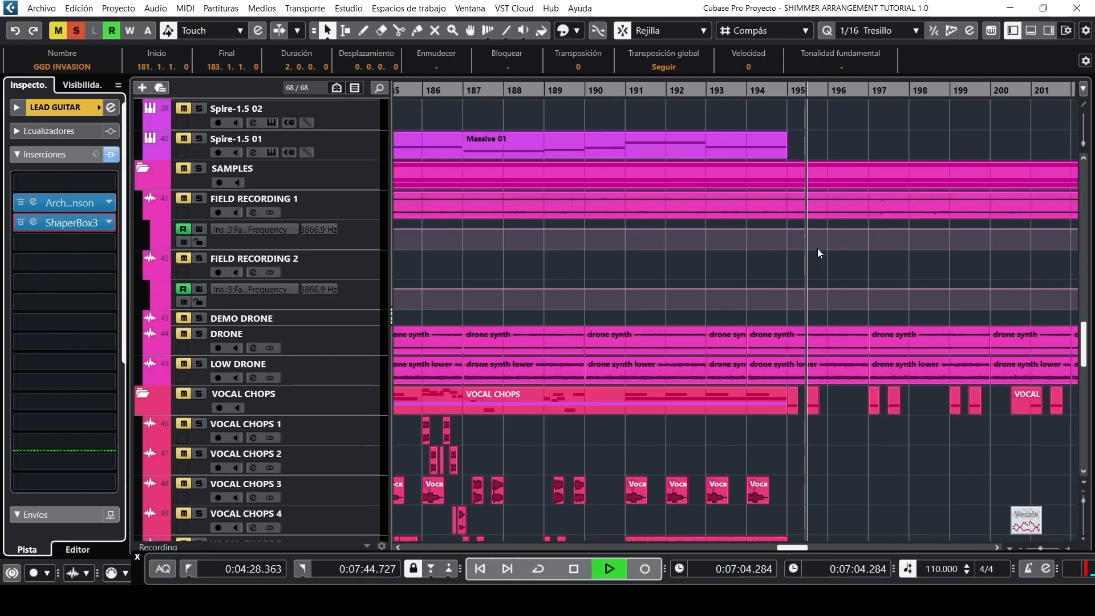
scroll(817, 253, "up", 10)
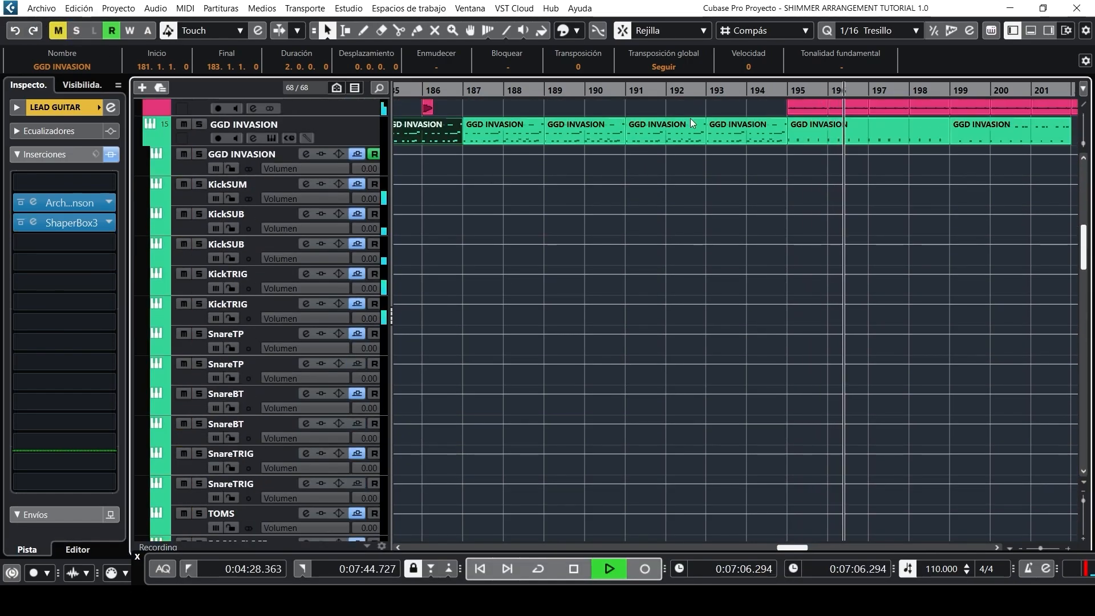
scroll(722, 169, "down", 2)
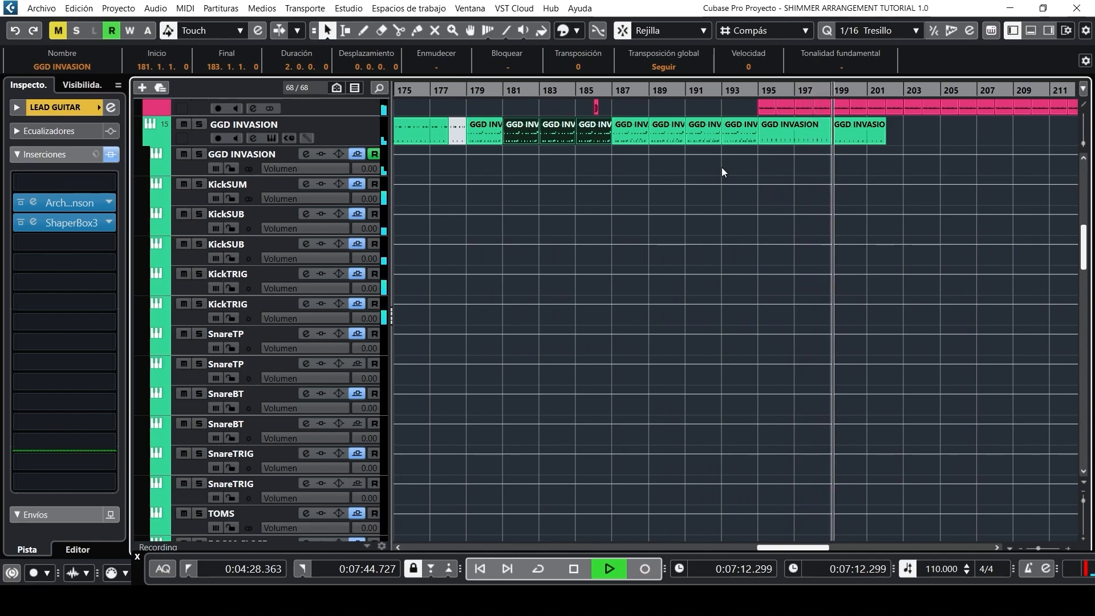
scroll(741, 202, "left", 2)
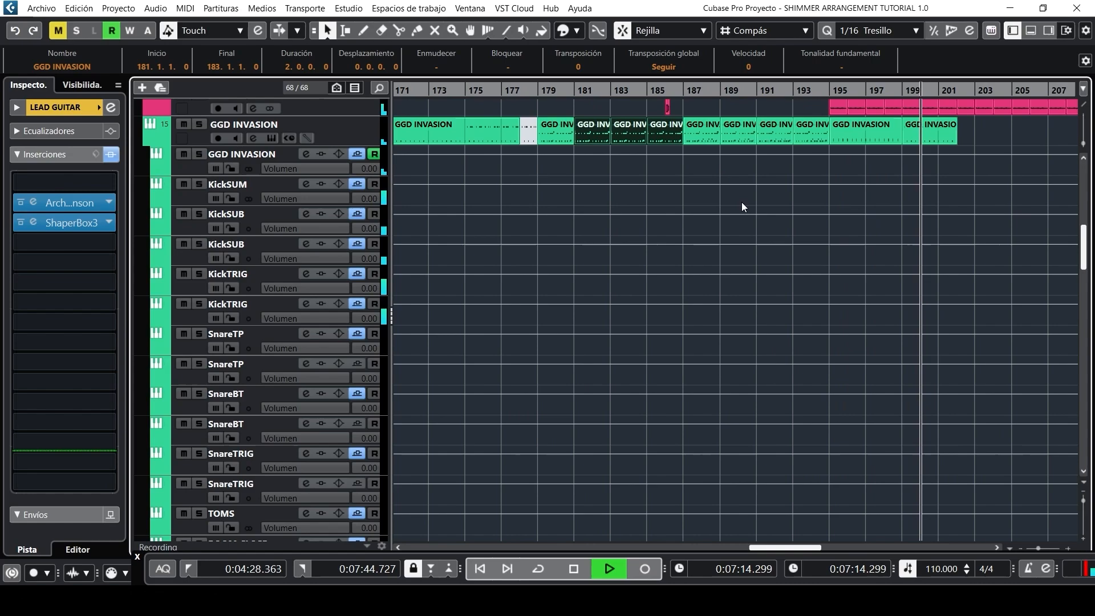
scroll(730, 223, "left", 15)
scroll(722, 236, "down", 1)
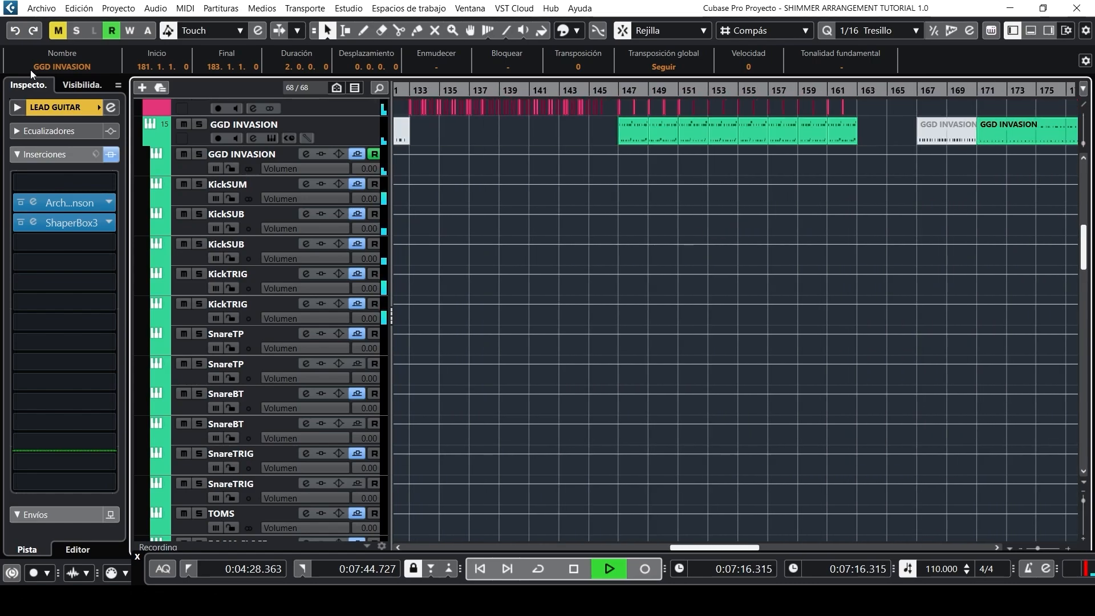
left_click(150, 138)
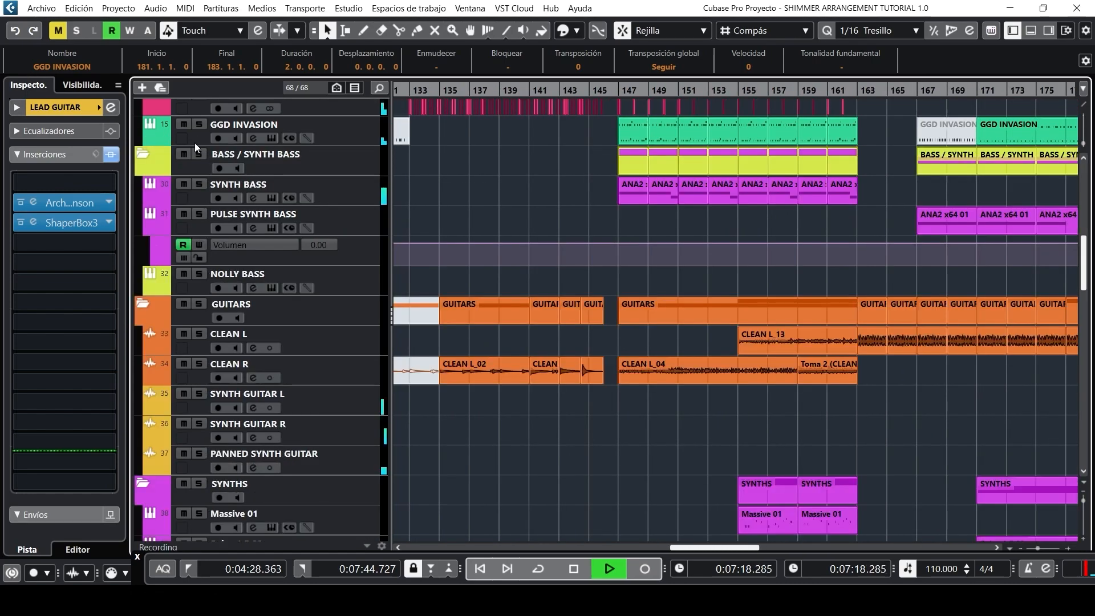
Follow the bass, guitar and vocal tracks through the closing section and stop playback around bar 207.
scroll(756, 217, "right", 15)
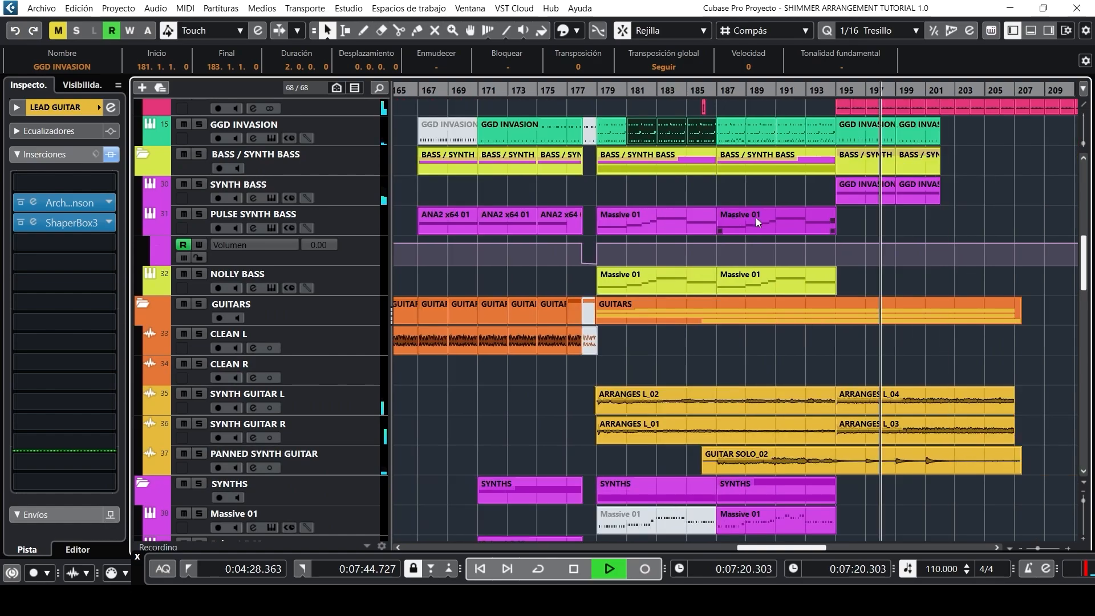
scroll(750, 218, "down", 2)
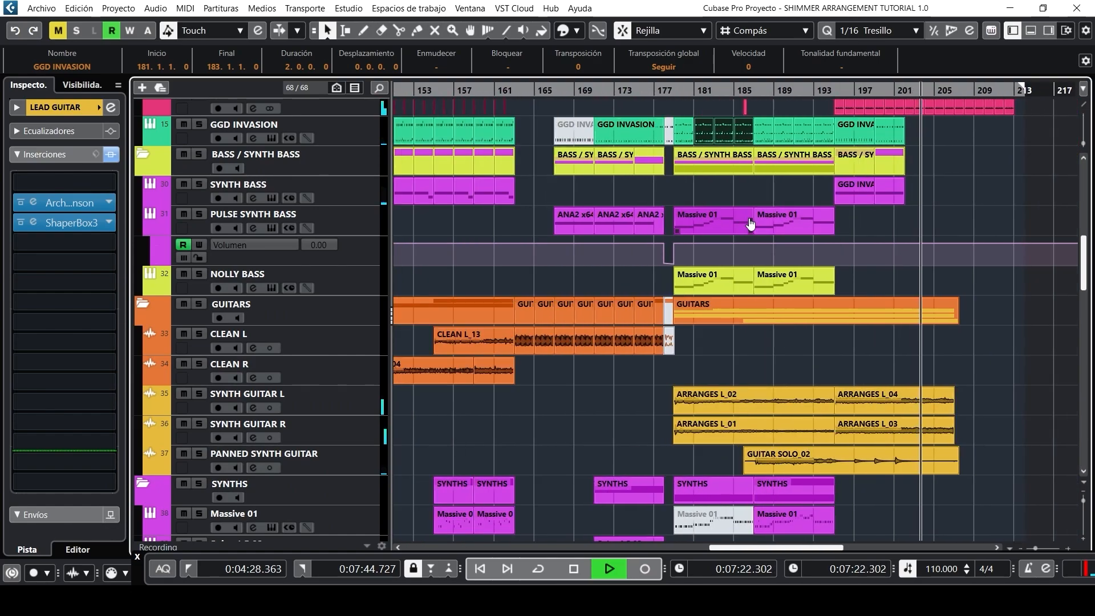
scroll(748, 220, "down", 6)
scroll(747, 221, "down", 8)
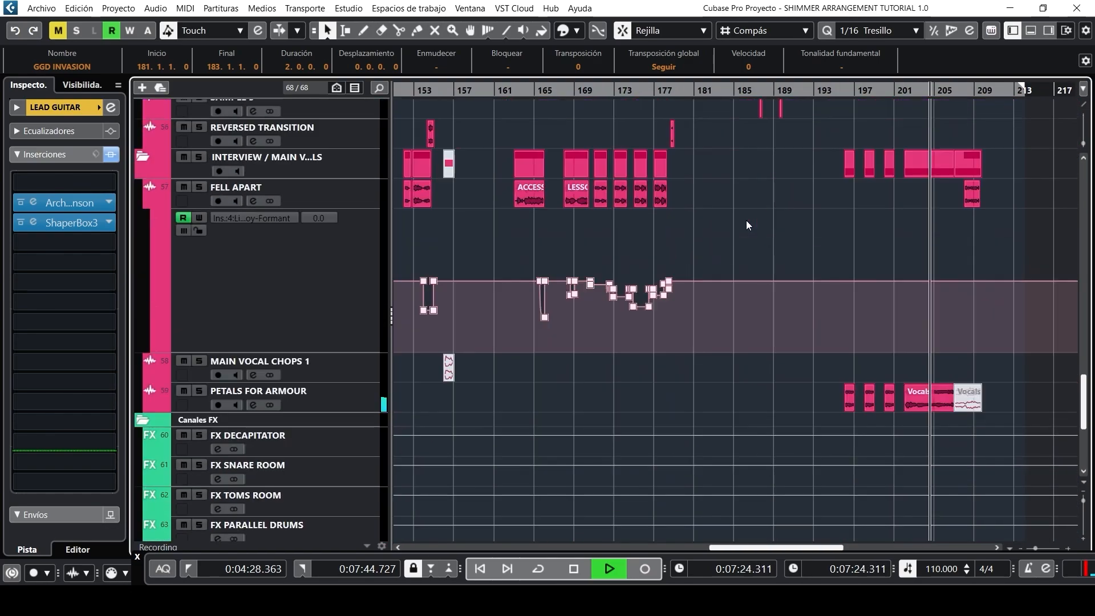
scroll(745, 220, "up", 3)
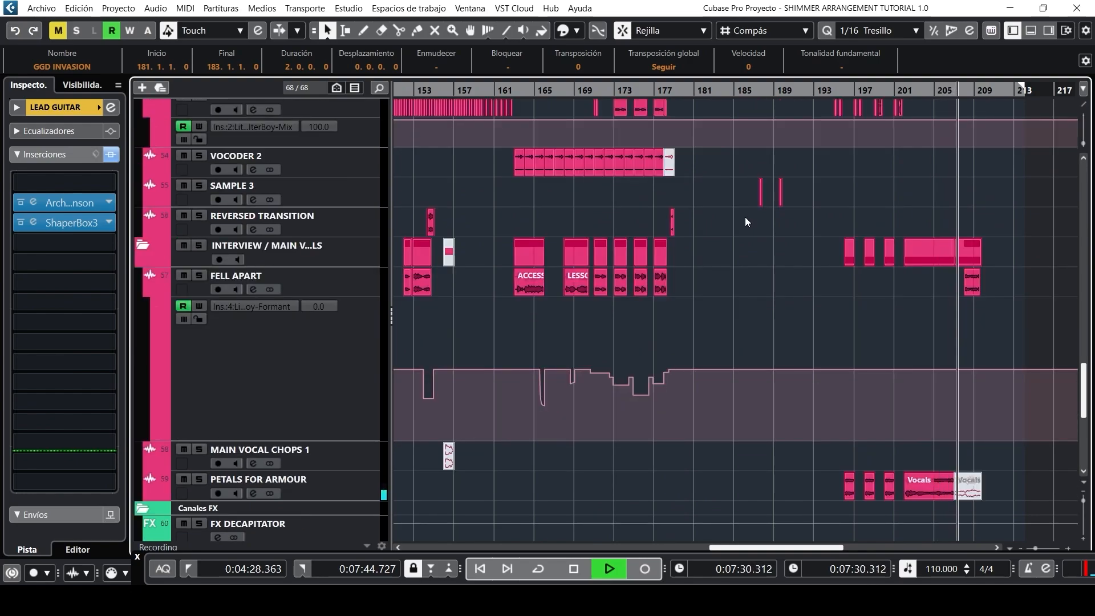
key("space")
scroll(745, 216, "down", 2)
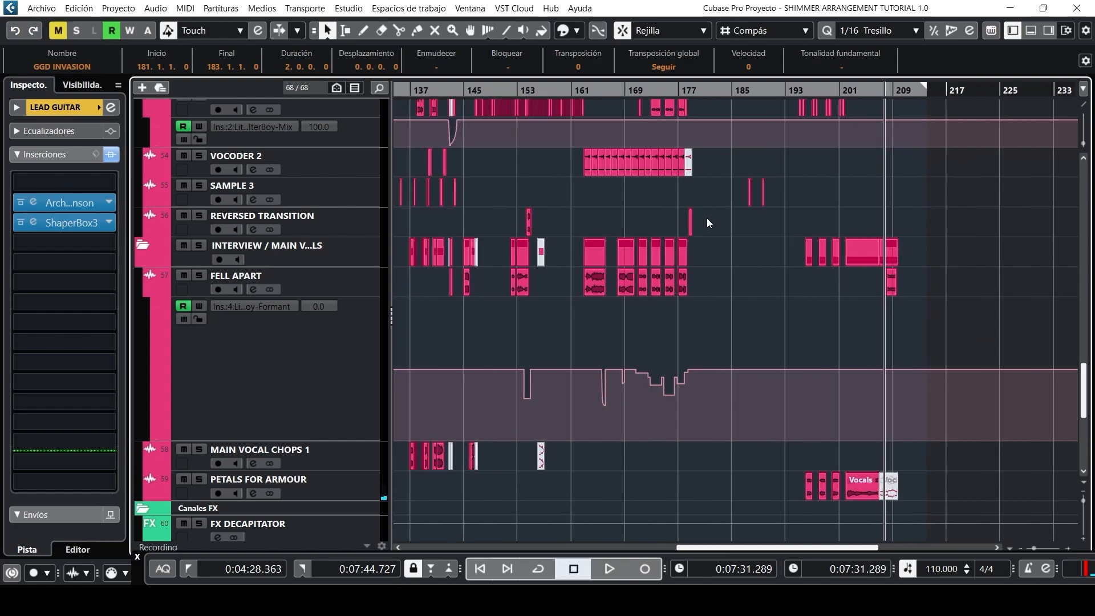
Audition the FELL APART vocal in solo, continue from around bar 152, and examine the Formant movement in its LittleAlterBoy insert.
scroll(690, 222, "left", 3)
scroll(631, 181, "right", 2)
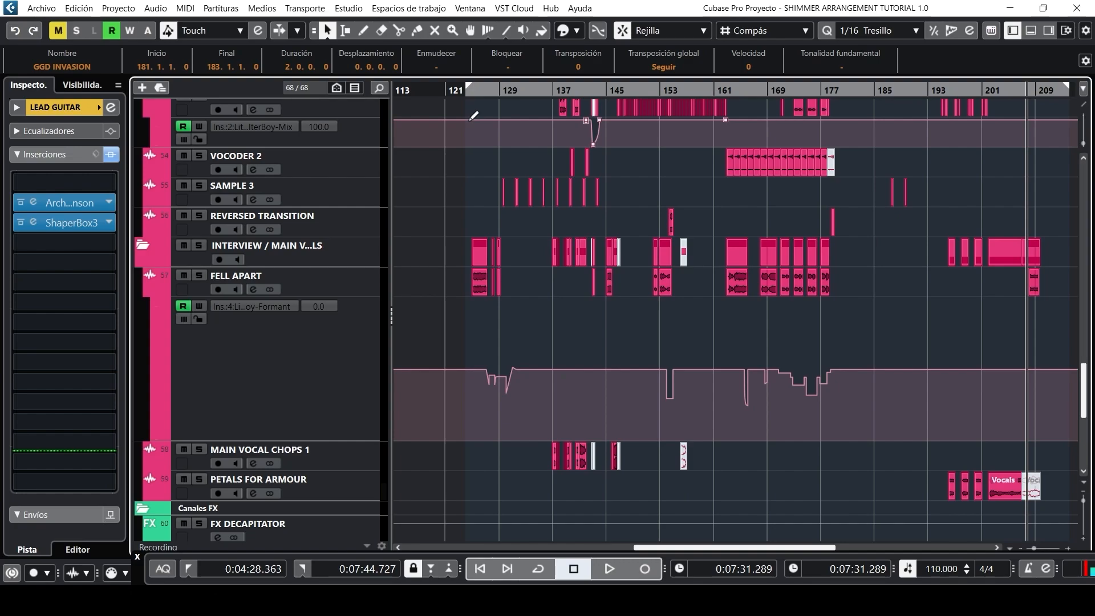
key("space")
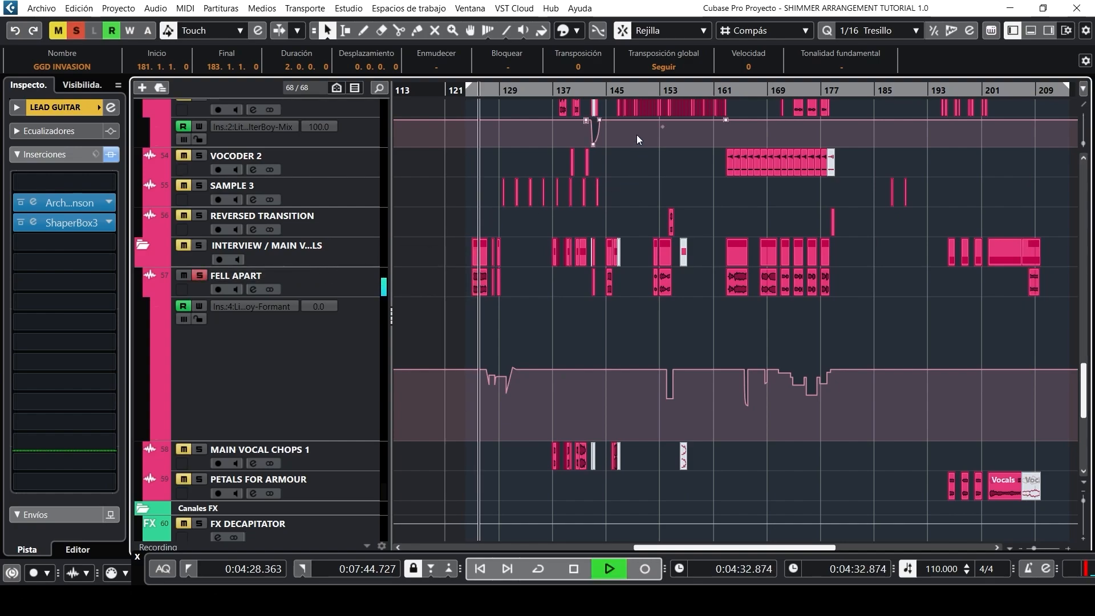
left_click(654, 90)
left_click(323, 287)
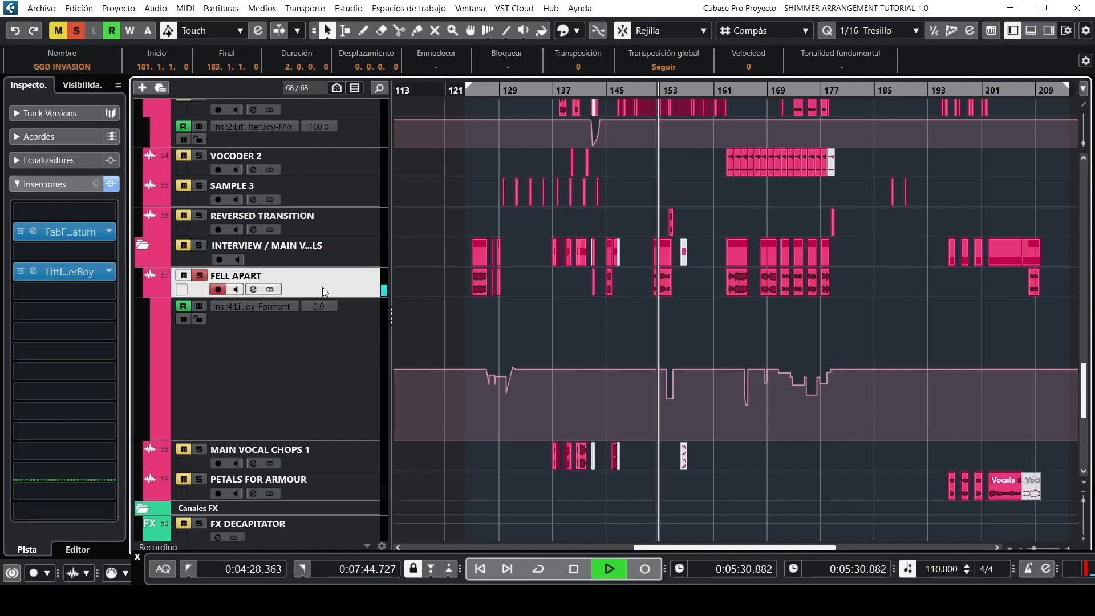
left_click(62, 270)
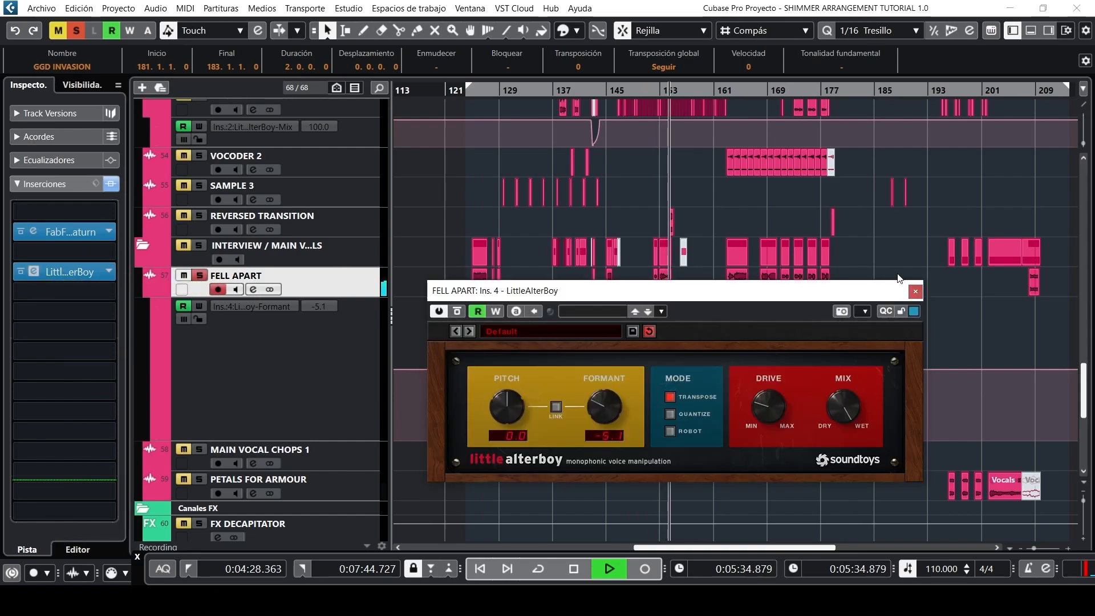
left_click(916, 292)
Listen to FELL APART in solo from around bars 163 and 168 and inspect its FabFilter Saturn insert.
left_click(731, 94)
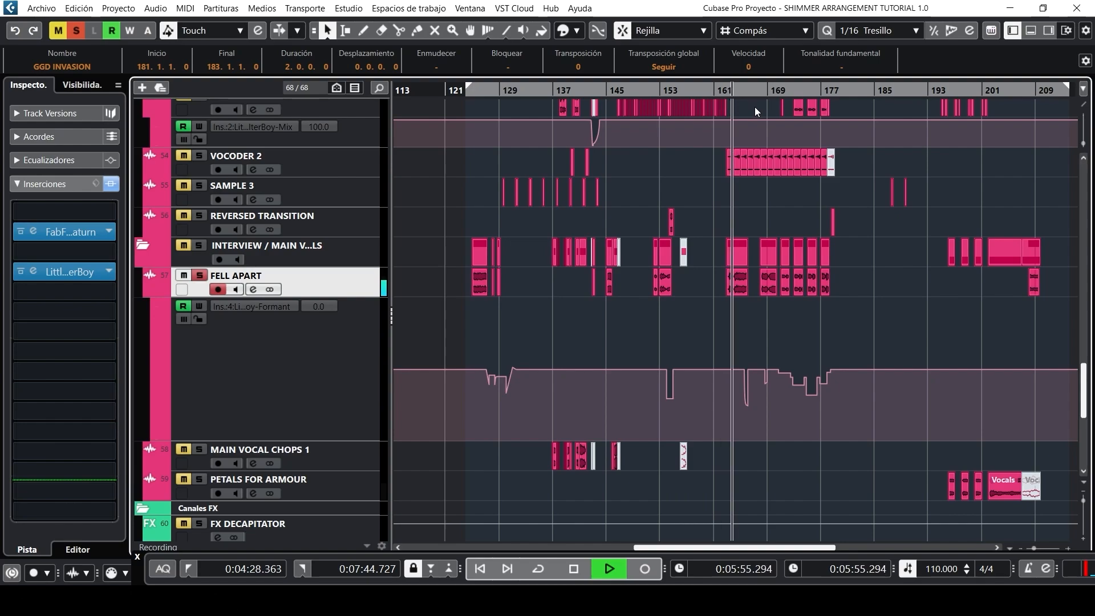
scroll(743, 154, "right", 3)
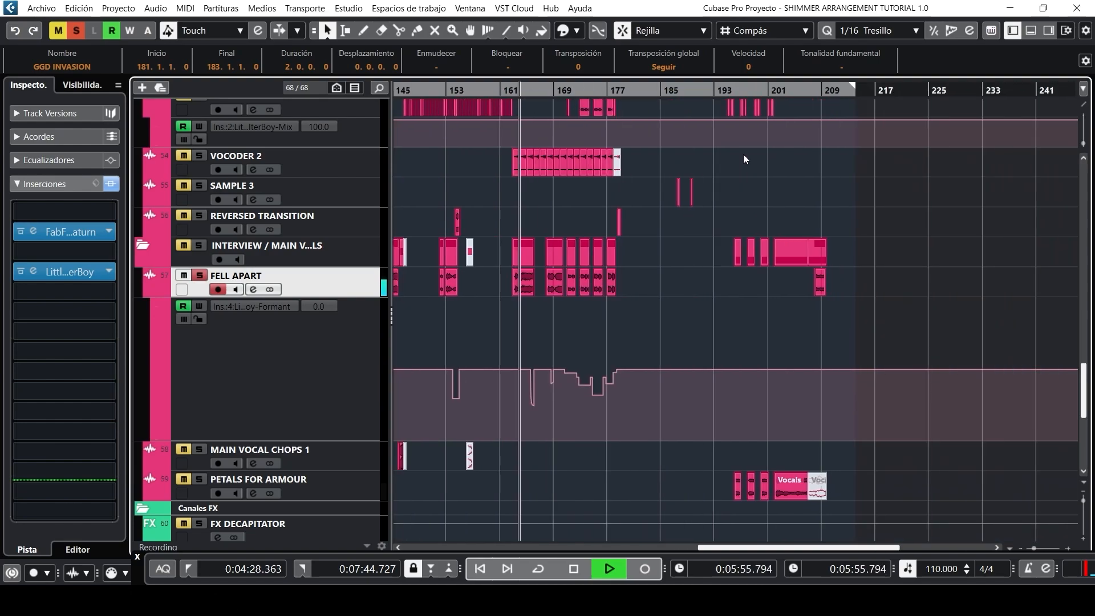
left_click(547, 93)
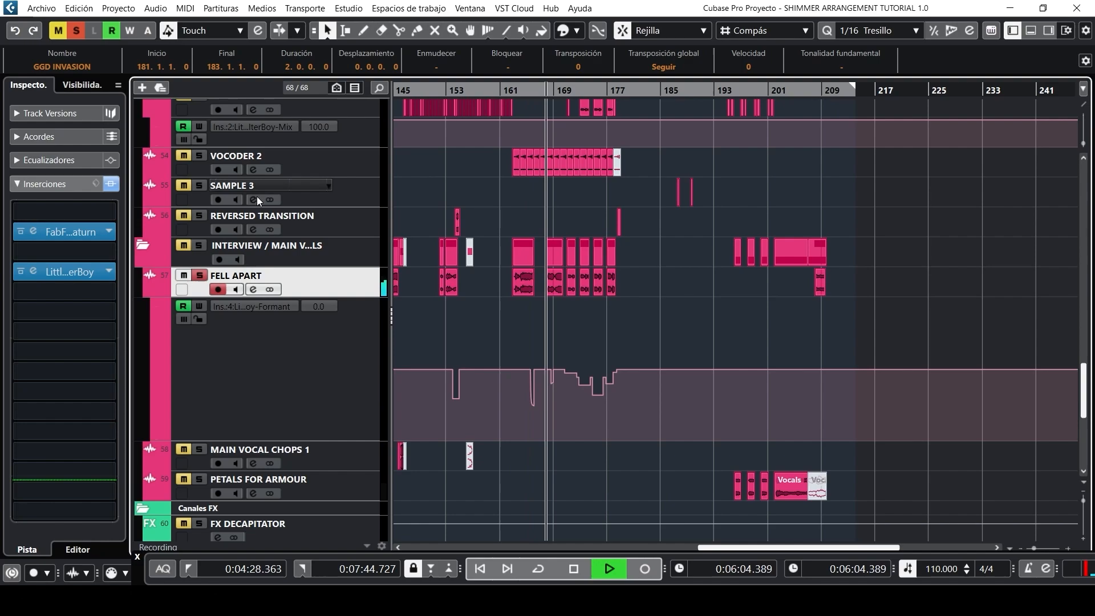
left_click(59, 233)
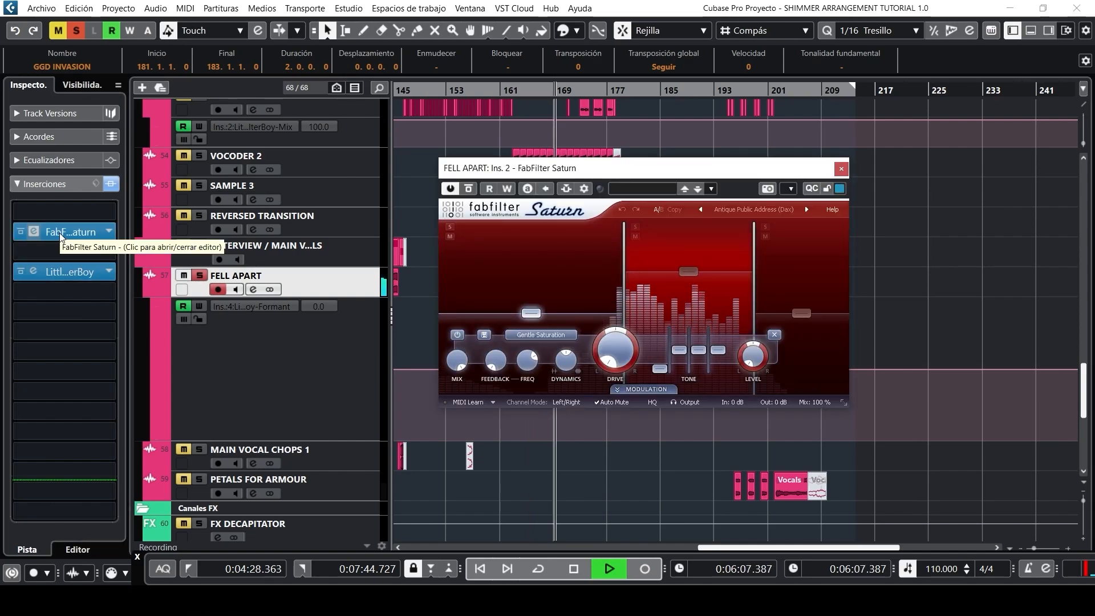
left_click(59, 233)
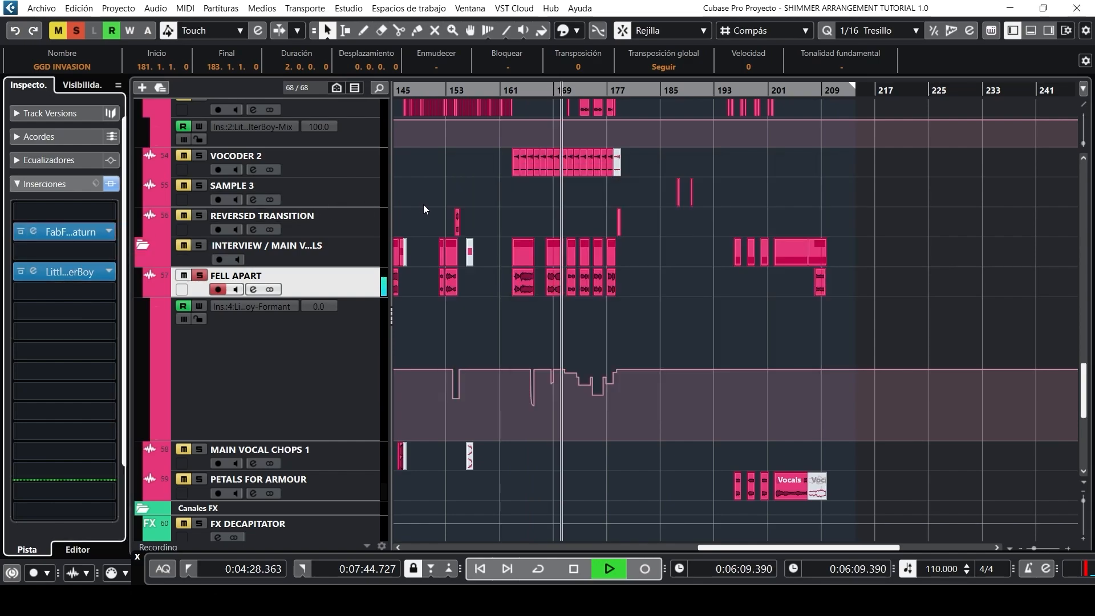
Examine FELL APART's LittleAlterBoy formant changes in solo and with the full mix, then close the plugin and stop playback.
left_click(61, 273)
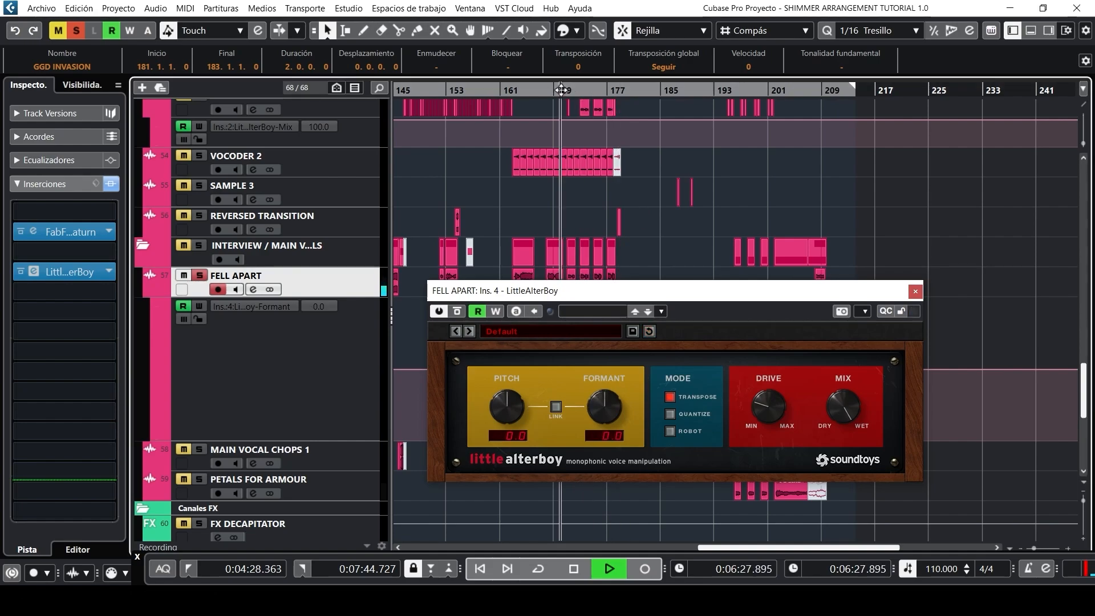
left_click(200, 276)
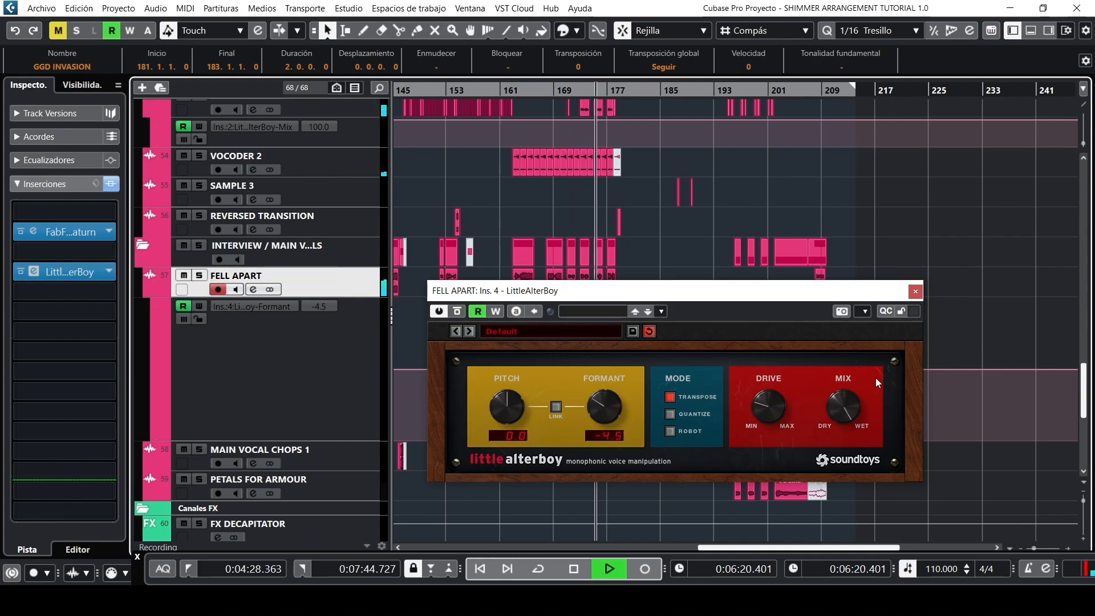
left_click(915, 291)
key("space")
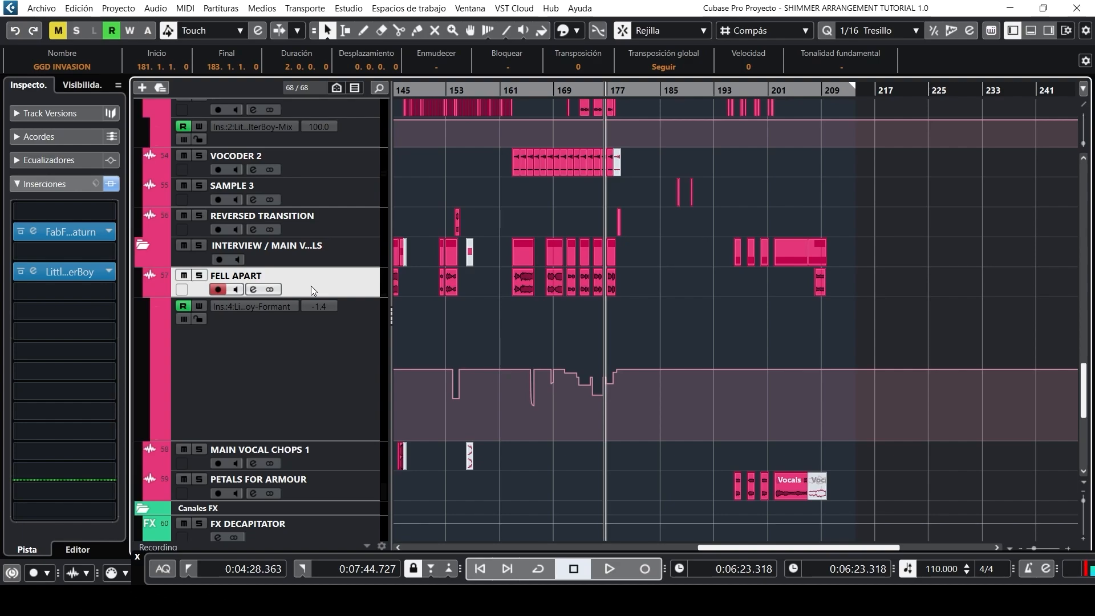
scroll(520, 238, "left", 5)
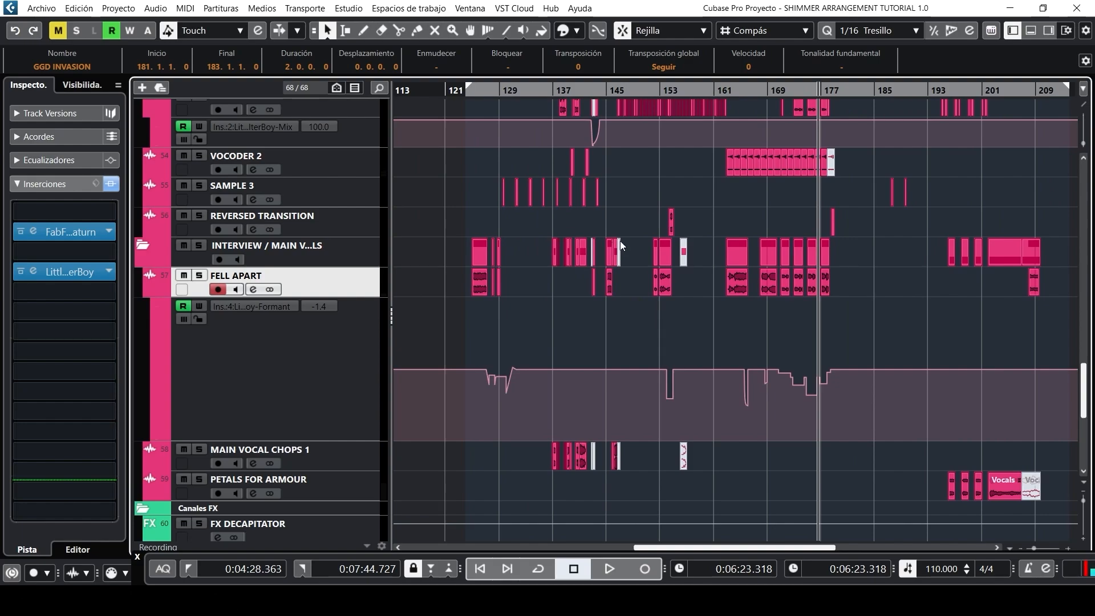
Audition the FIELD RECORDING 1 sample in solo from around bar 129, following its Frequency automation, then stop and clear the solo.
scroll(621, 241, "down", 3)
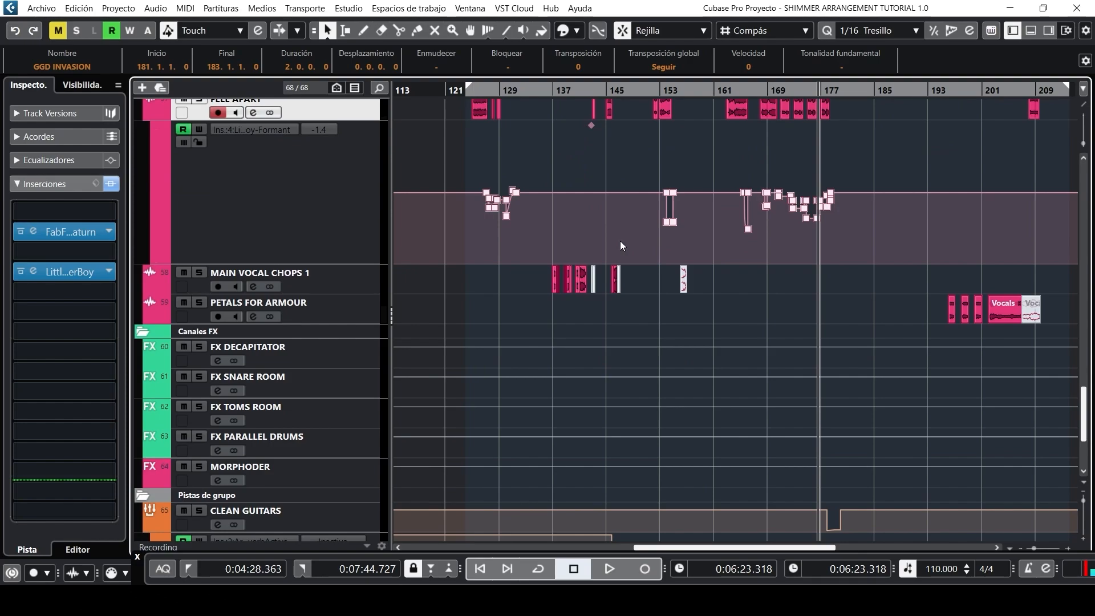
scroll(621, 241, "down", 3)
scroll(621, 241, "up", 9)
scroll(620, 241, "up", 5)
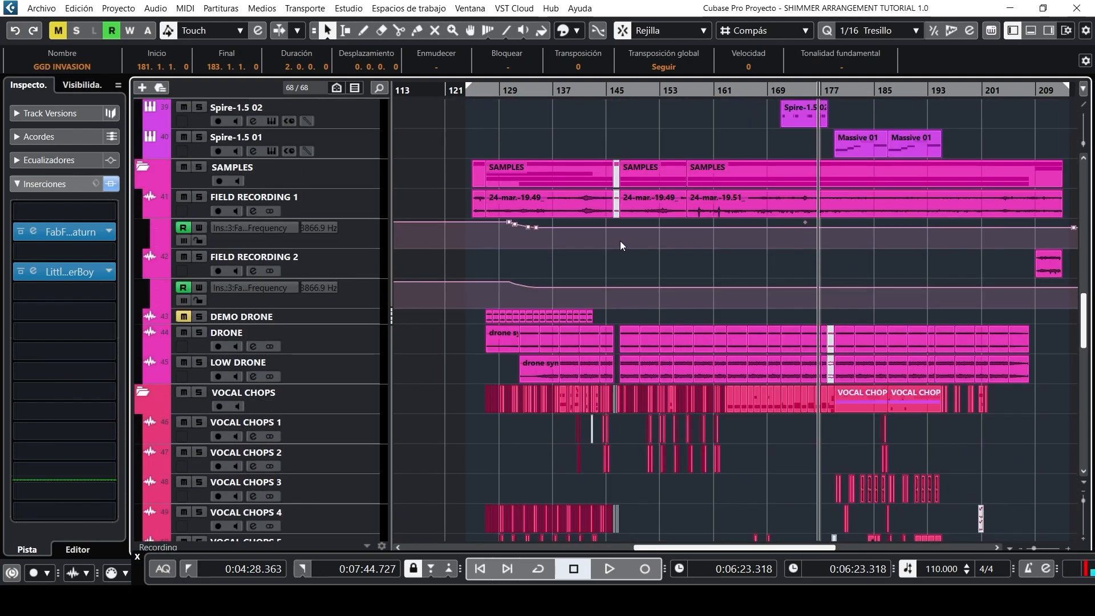
scroll(620, 240, "up", 3)
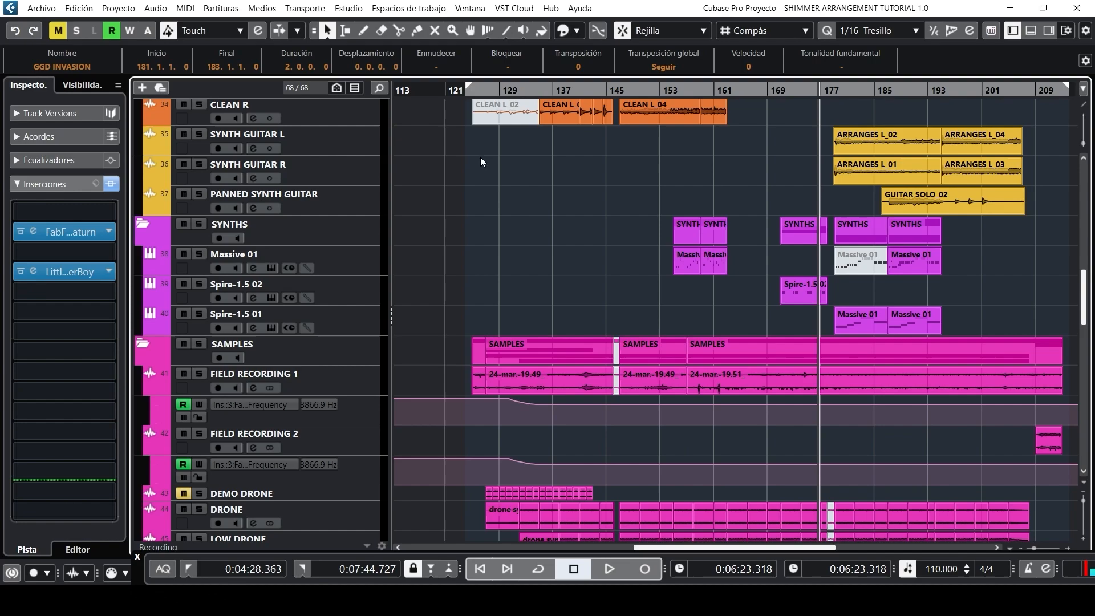
left_click(505, 90)
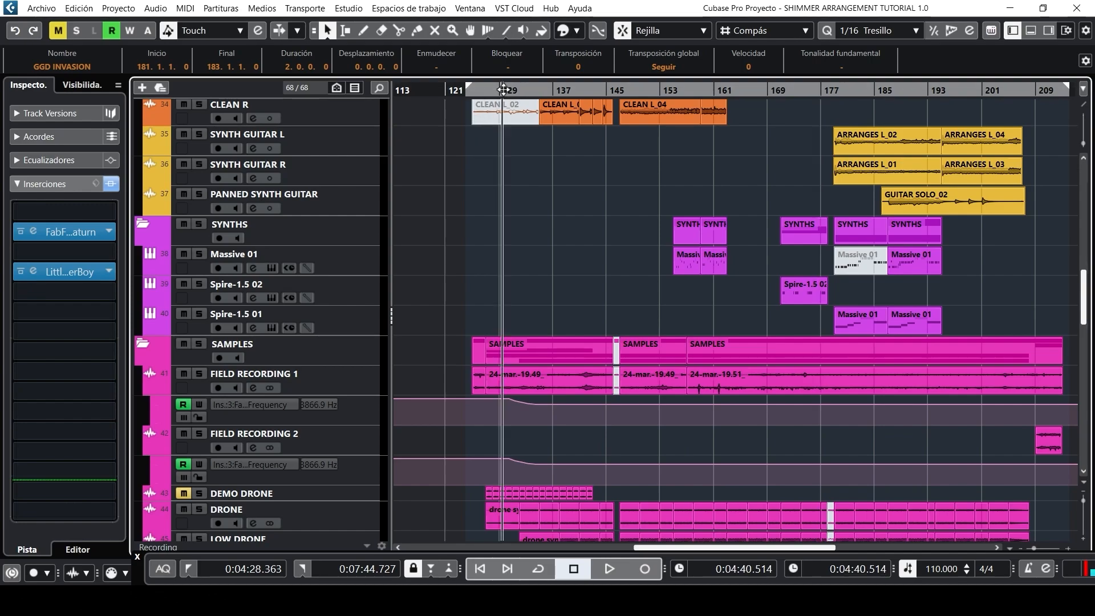
left_click(199, 374)
key("space")
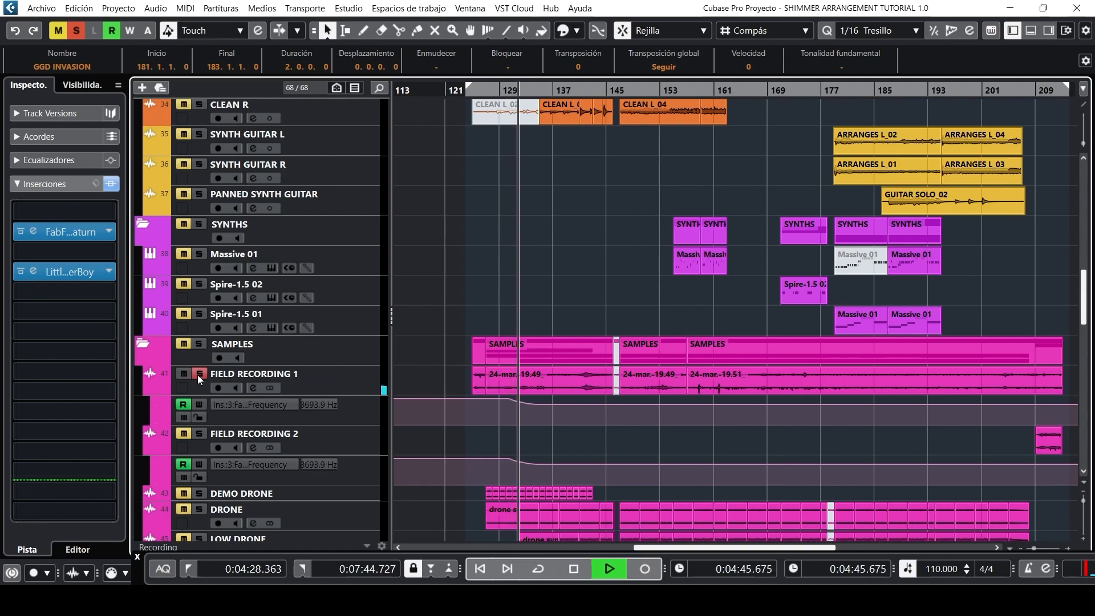
key("space")
left_click(198, 374)
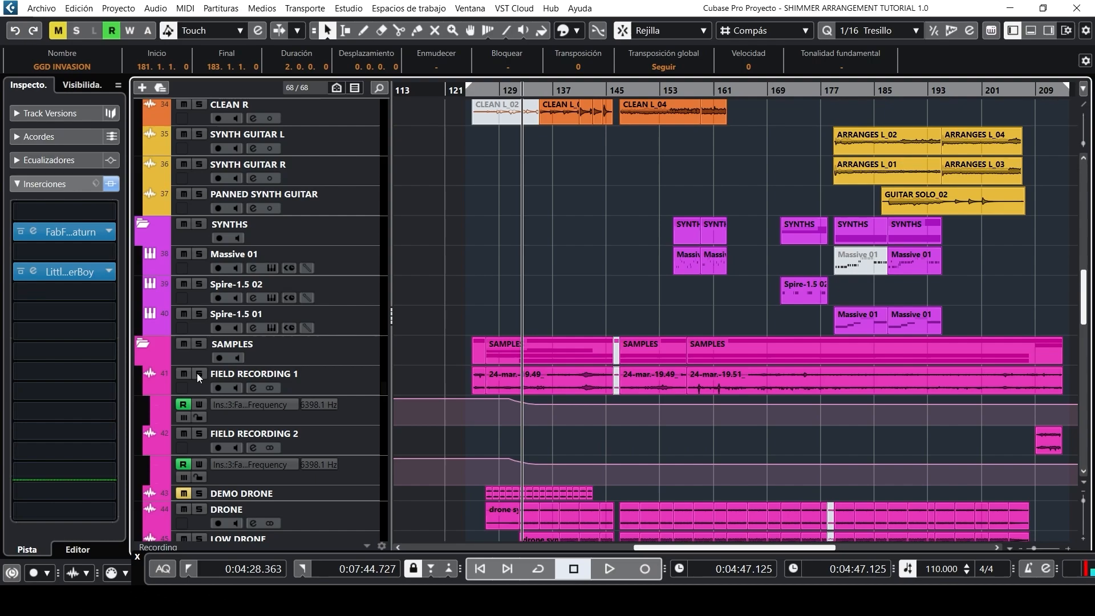
Compare the full mix with and without FIELD RECORDING 1 by muting and unmuting it during playback, then stop.
key("space")
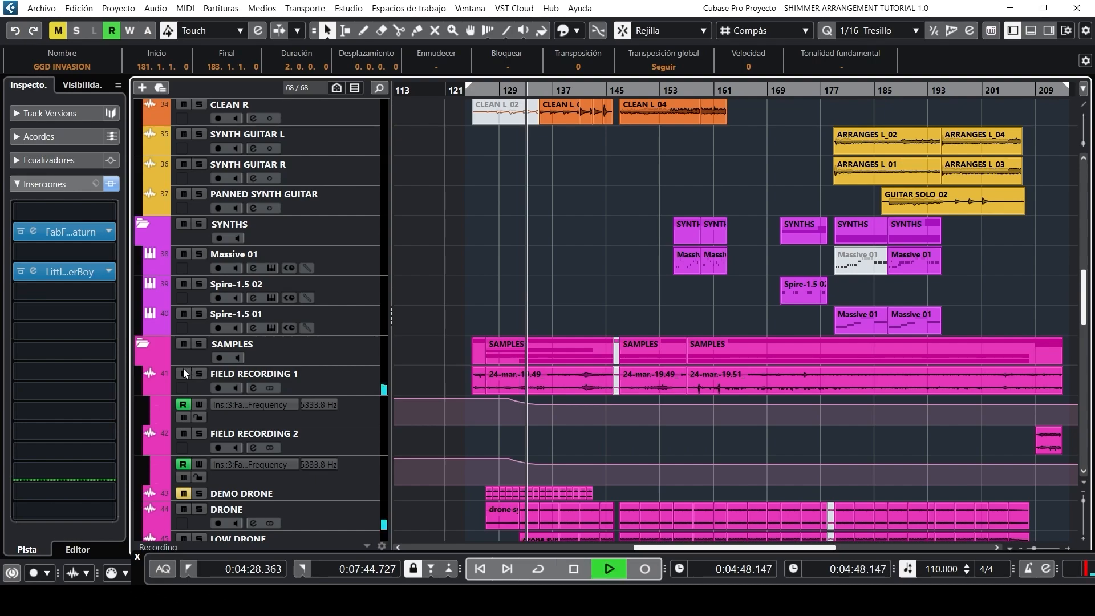
left_click(183, 374)
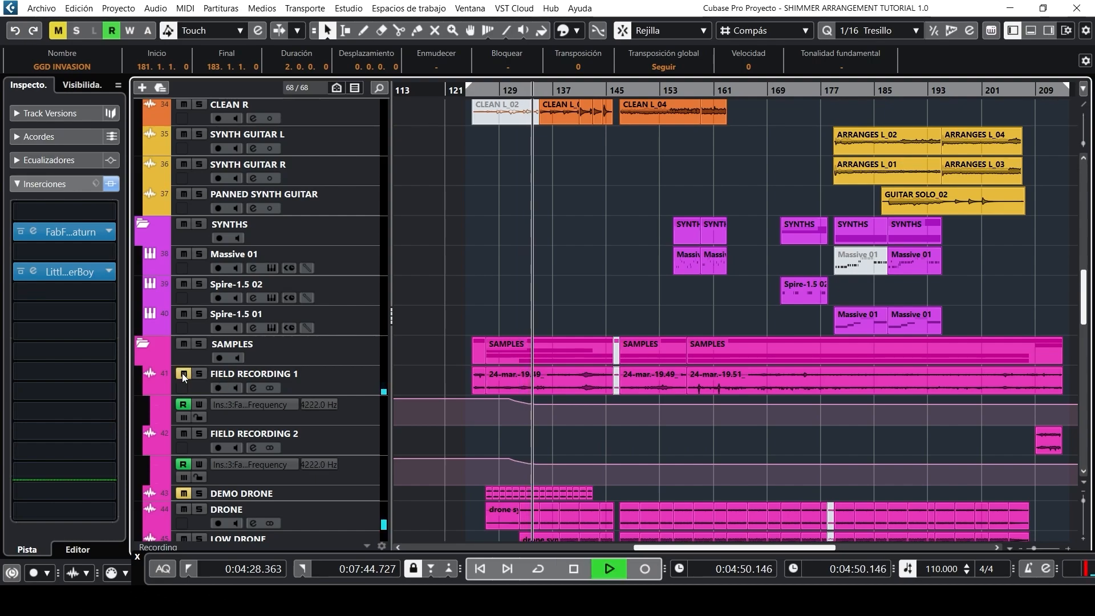
left_click(183, 373)
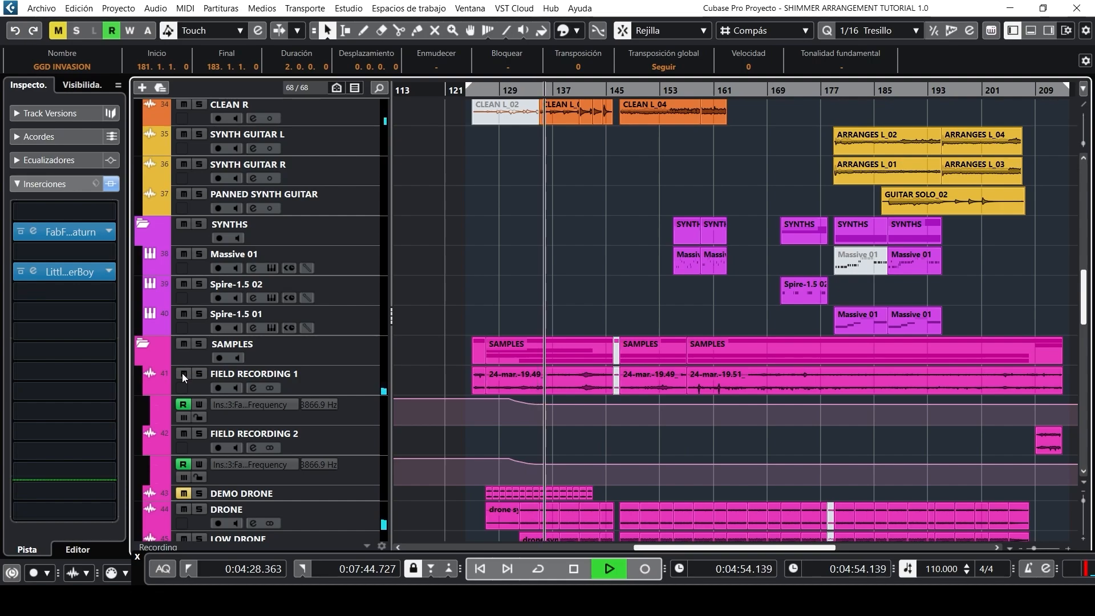
left_click(183, 373)
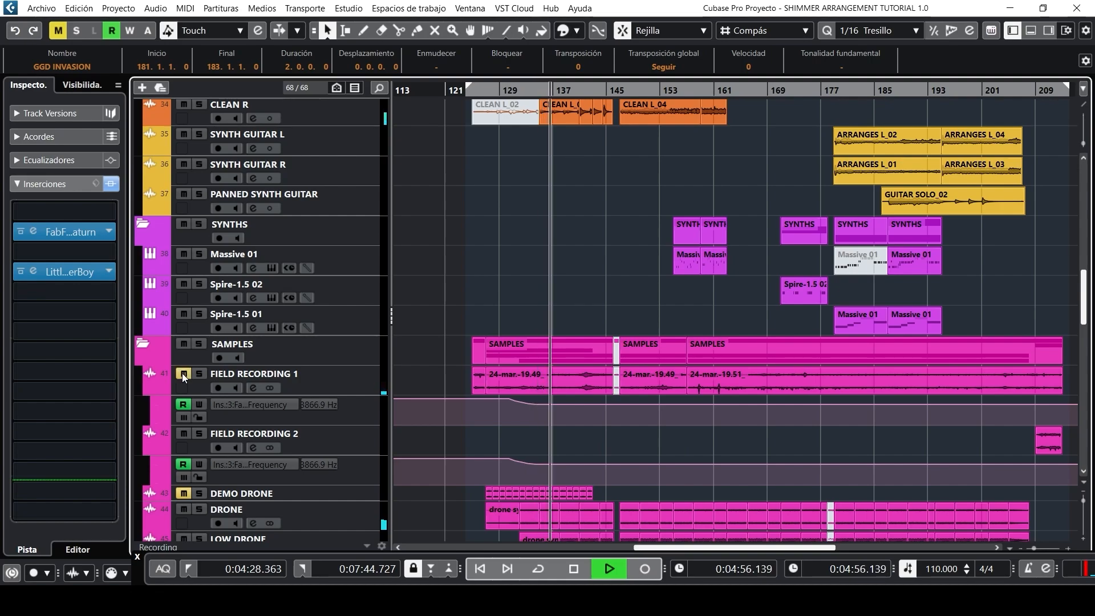
left_click(183, 373)
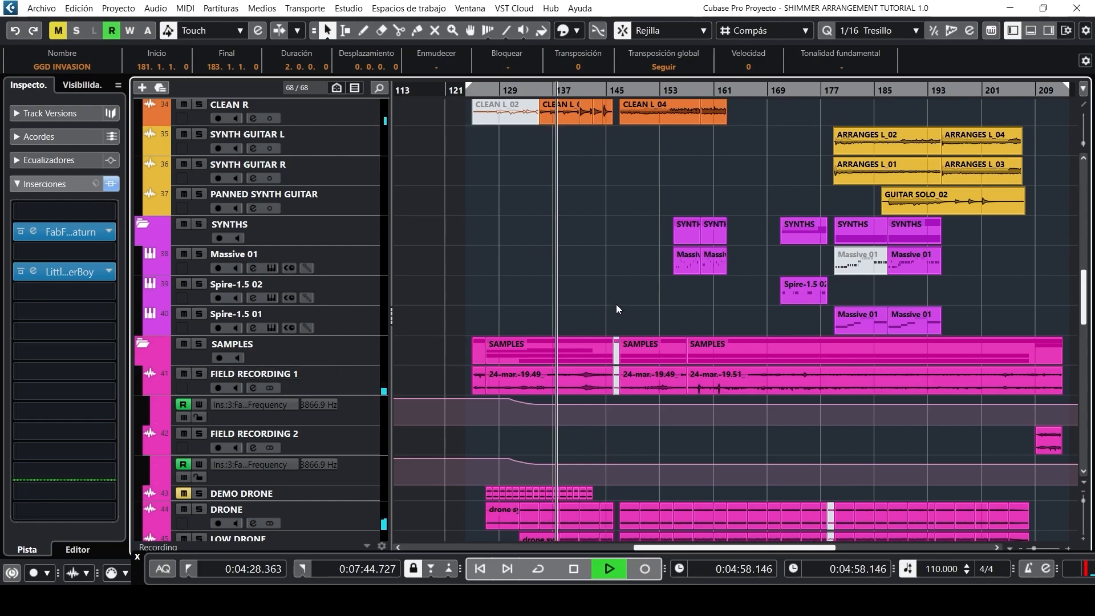
key("space")
scroll(630, 319, "up", 10)
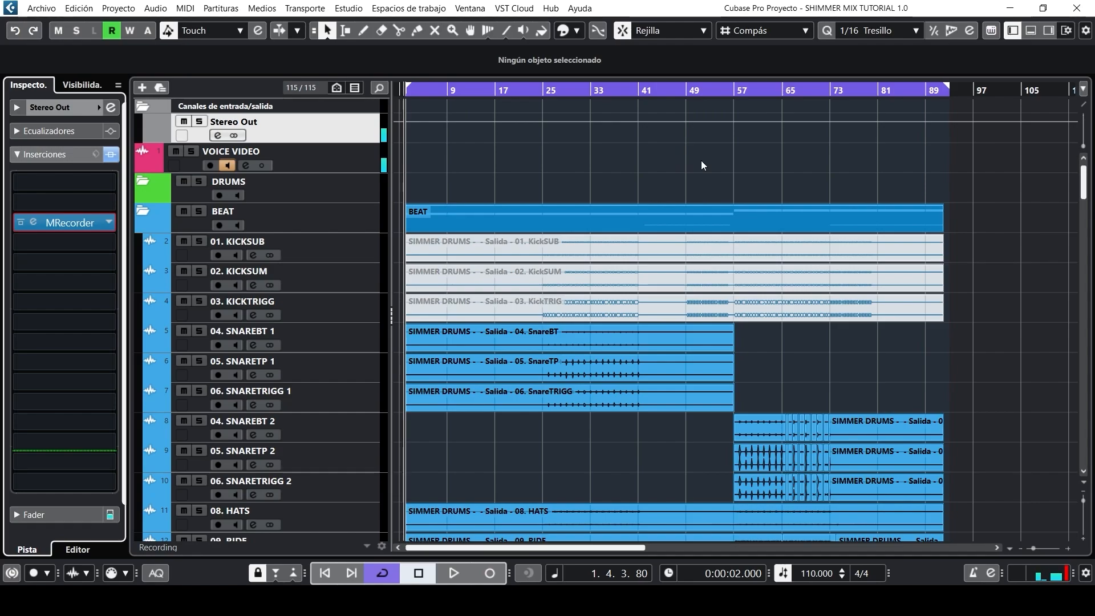
Look over the BEAT folder's tracks in the SHIMMER MIX TUTORIAL project and select the KICKSUB, KICKSUM and KICKTRIGG events.
scroll(752, 196, "down", 5)
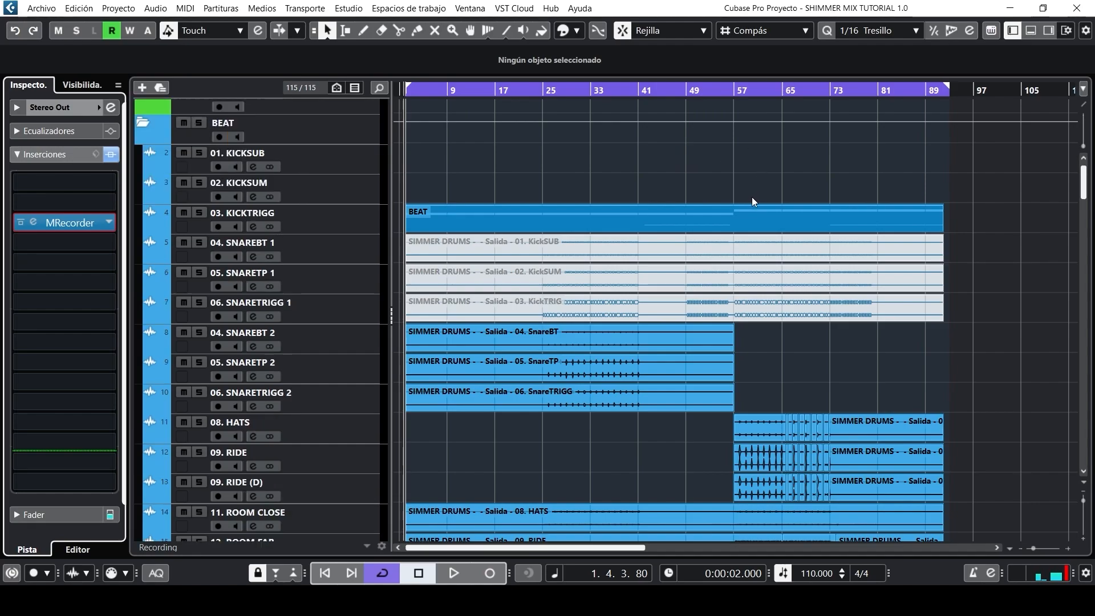
scroll(748, 201, "down", 7)
scroll(744, 202, "up", 10)
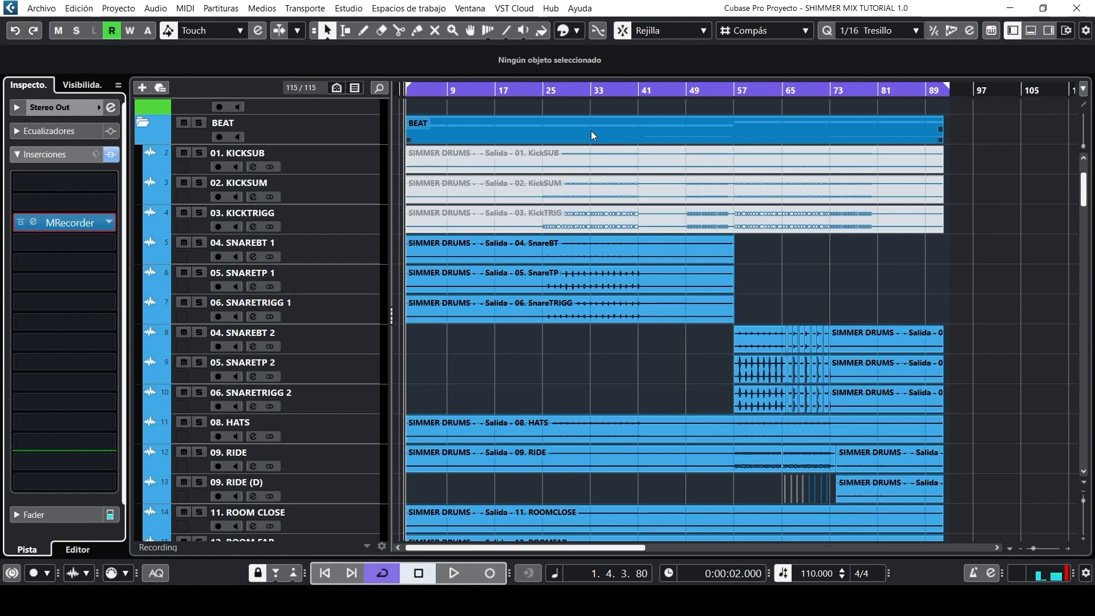
scroll(588, 148, "down", 3)
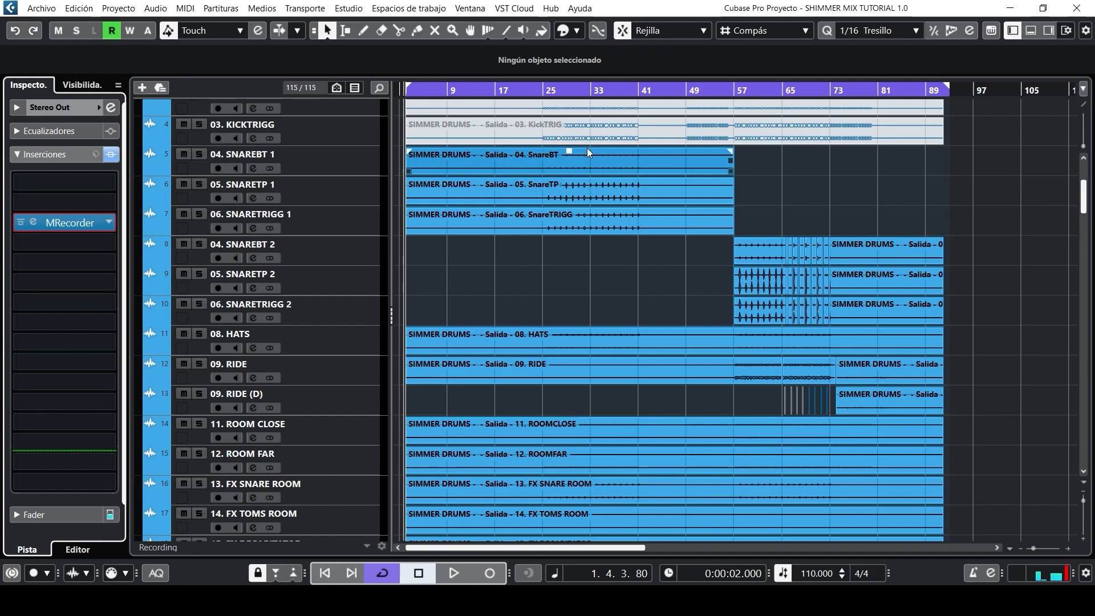
scroll(586, 210, "up", 5)
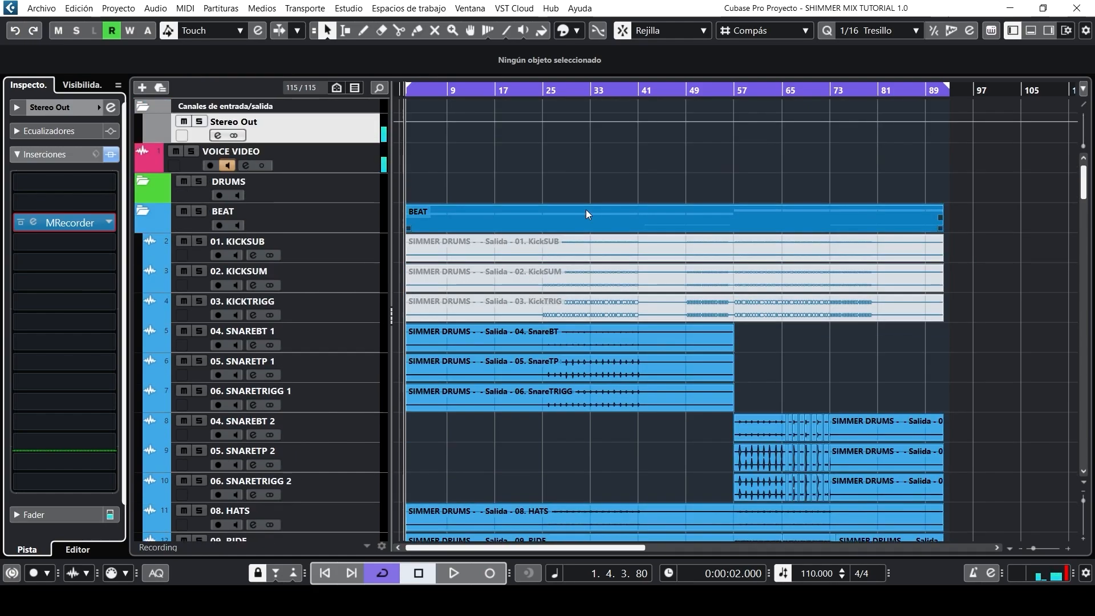
mouse_move(472, 252)
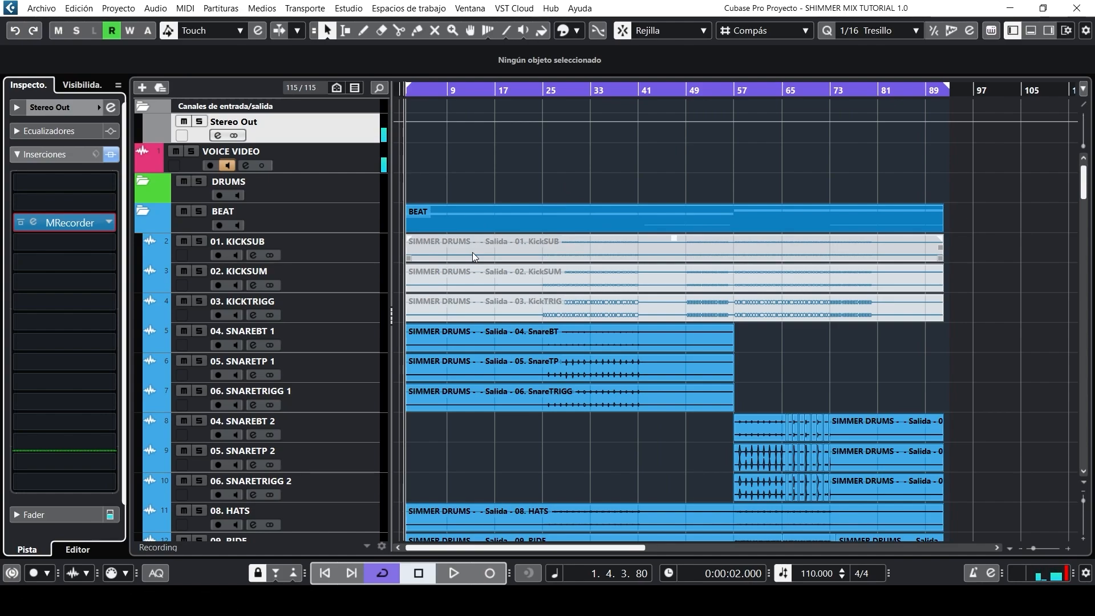
left_click_drag(971, 233, 889, 322)
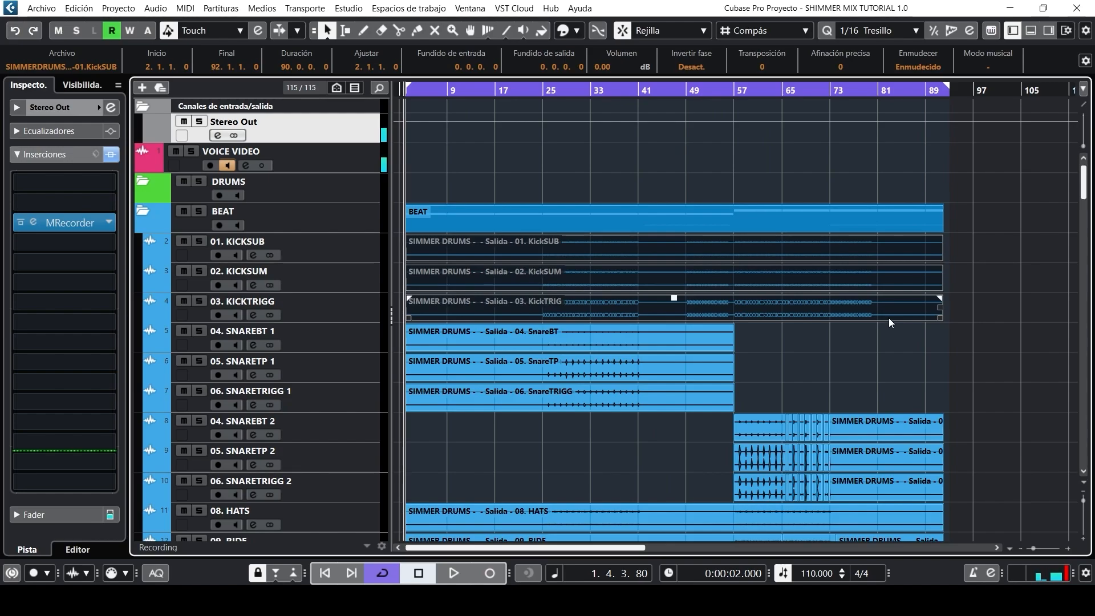
Play the BEAT folder in solo from bar 25 and follow its drum, kick sample, snap and hat tracks.
scroll(581, 123, "down", 3)
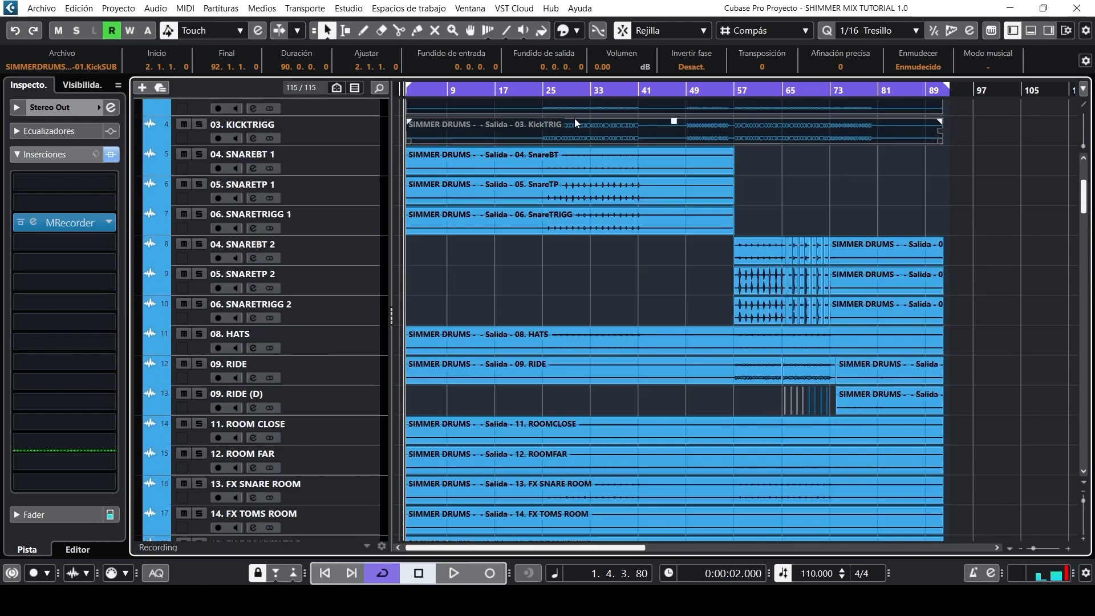
left_click(550, 91)
scroll(501, 249, "up", 3)
key("space")
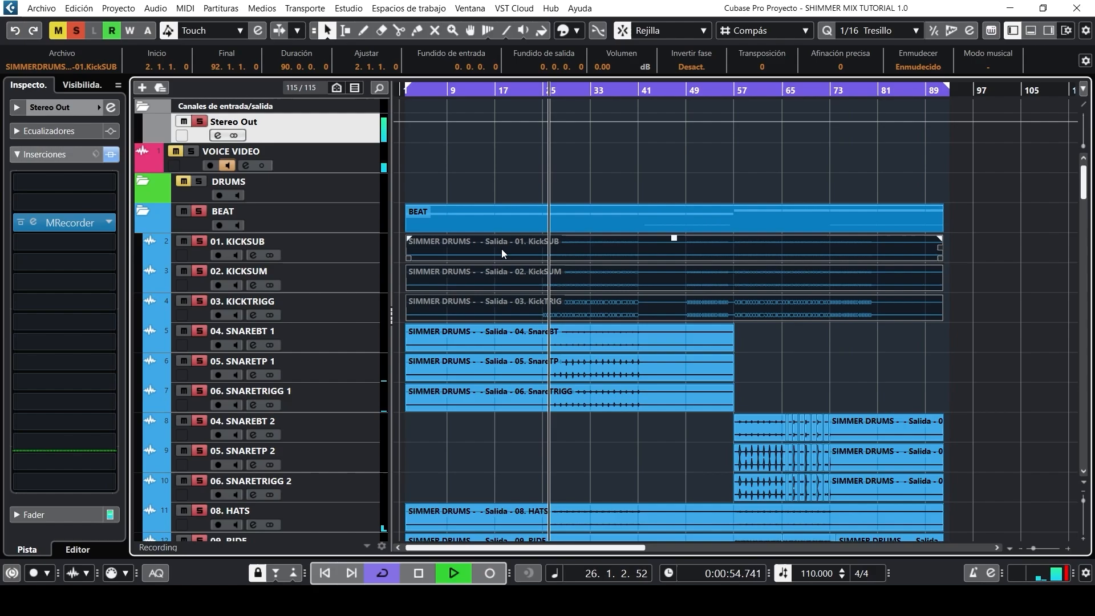
scroll(504, 249, "down", 9)
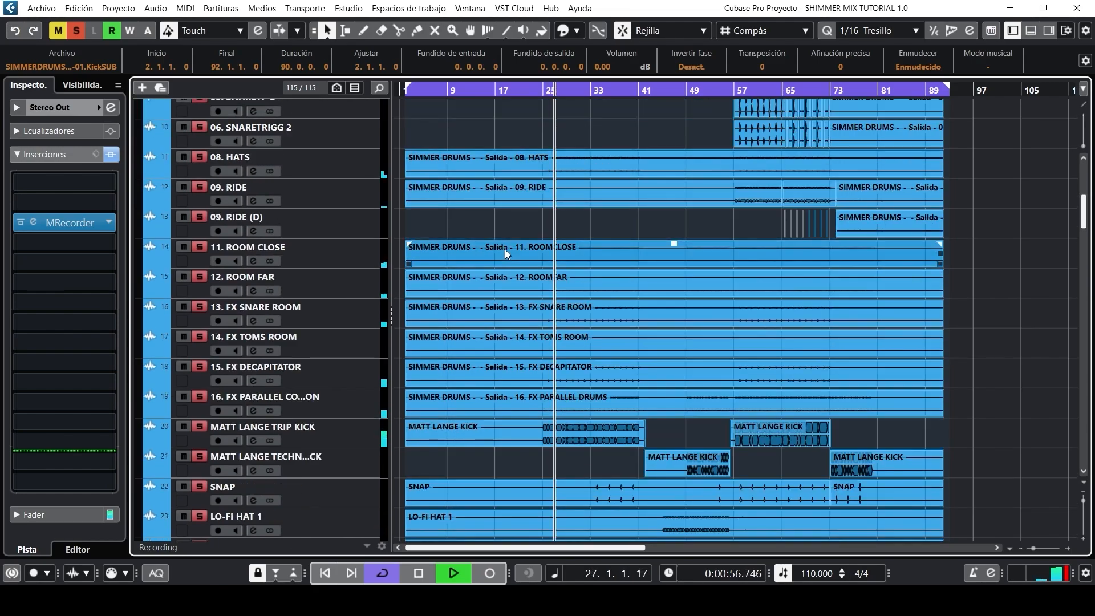
scroll(504, 251, "up", 1)
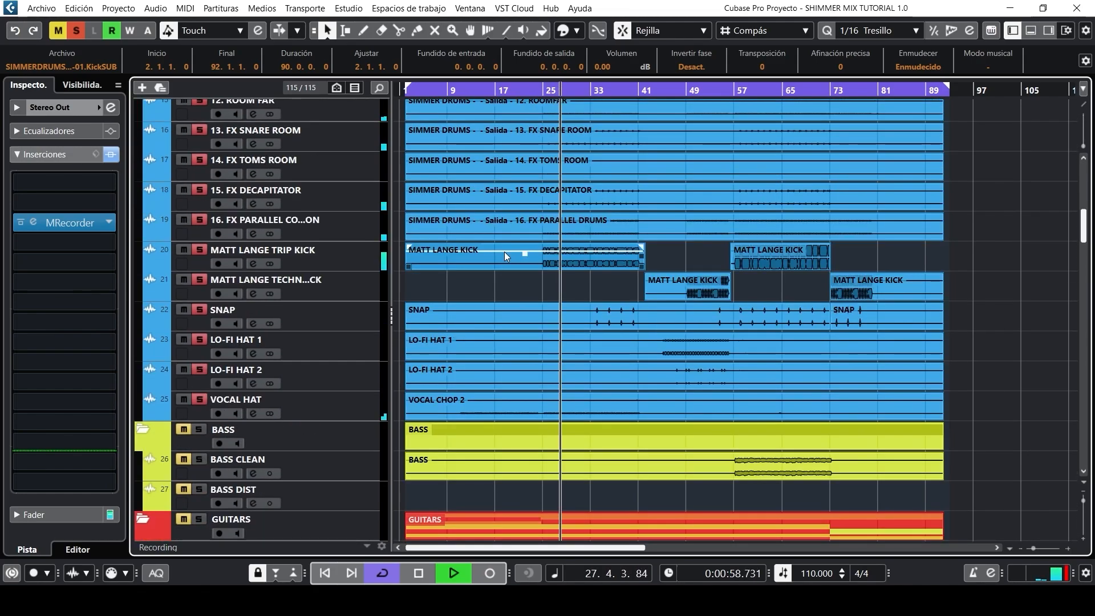
scroll(504, 252, "up", 2)
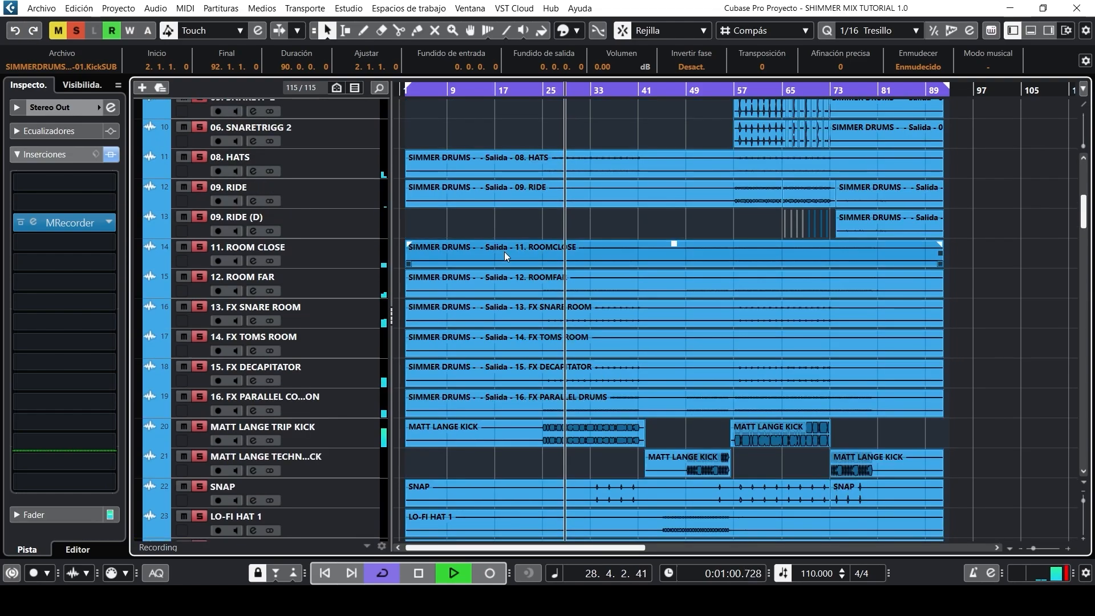
scroll(504, 252, "down", 1)
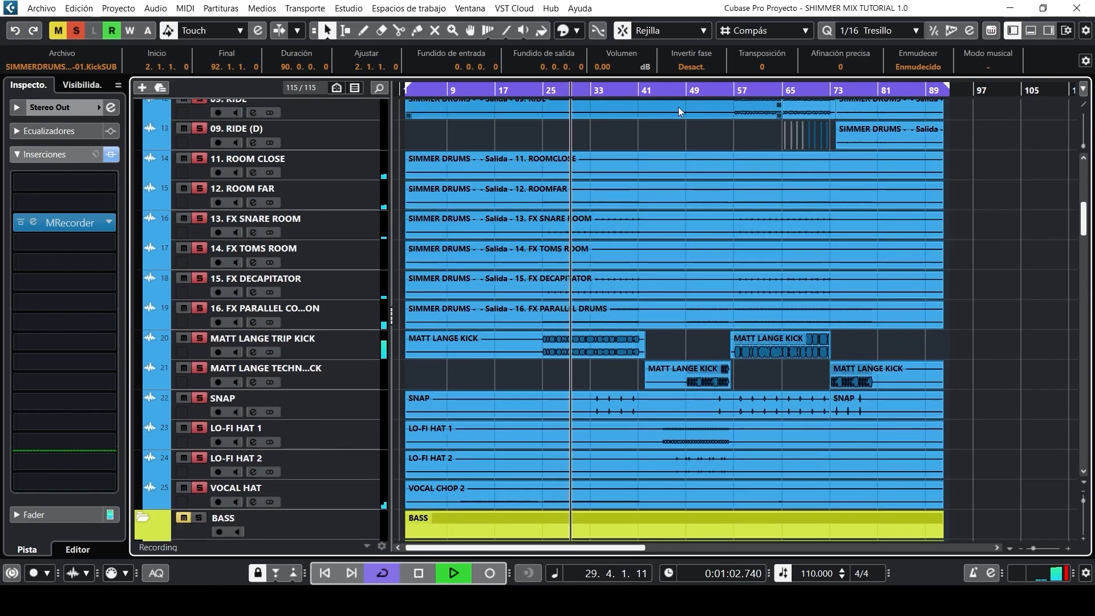
Listen to the soloed beat from around bar 52 and from bar 61, then stop and deactivate all solos.
left_click(705, 91)
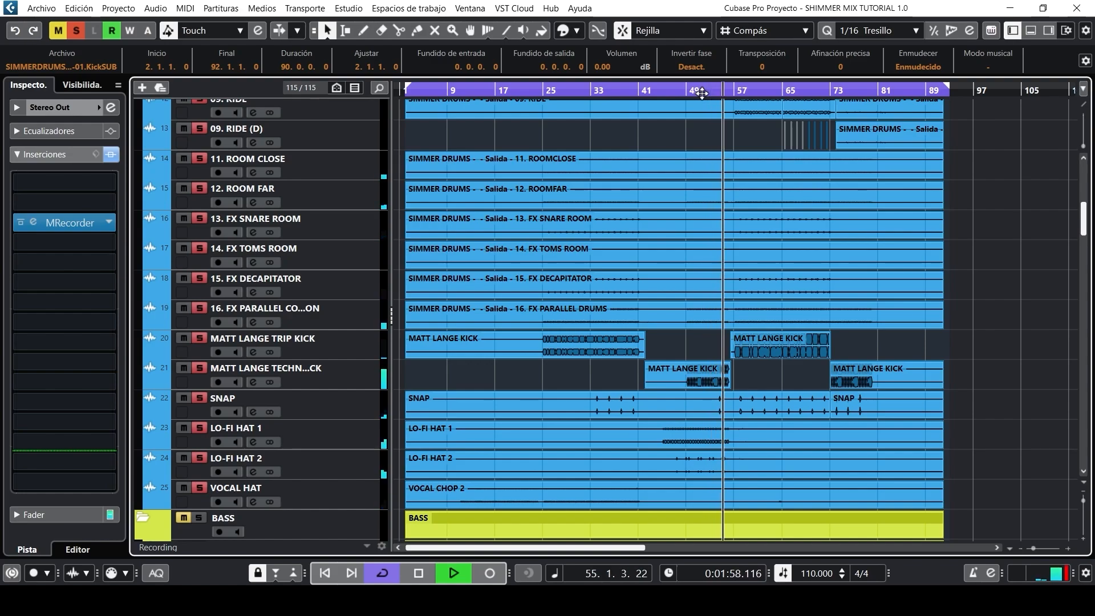
left_click(756, 91)
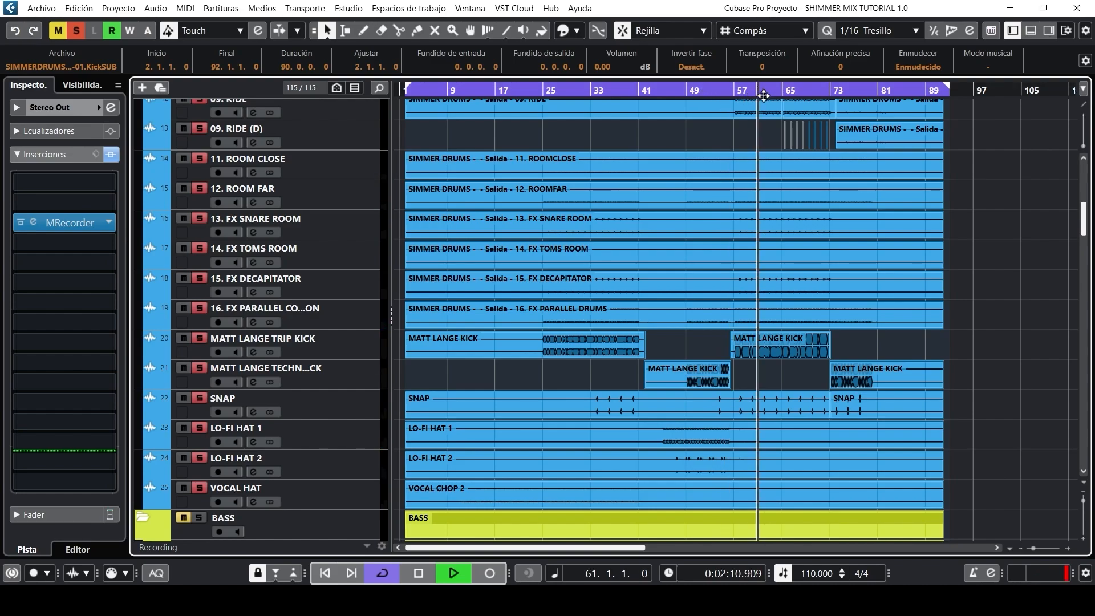
scroll(840, 179, "up", 6)
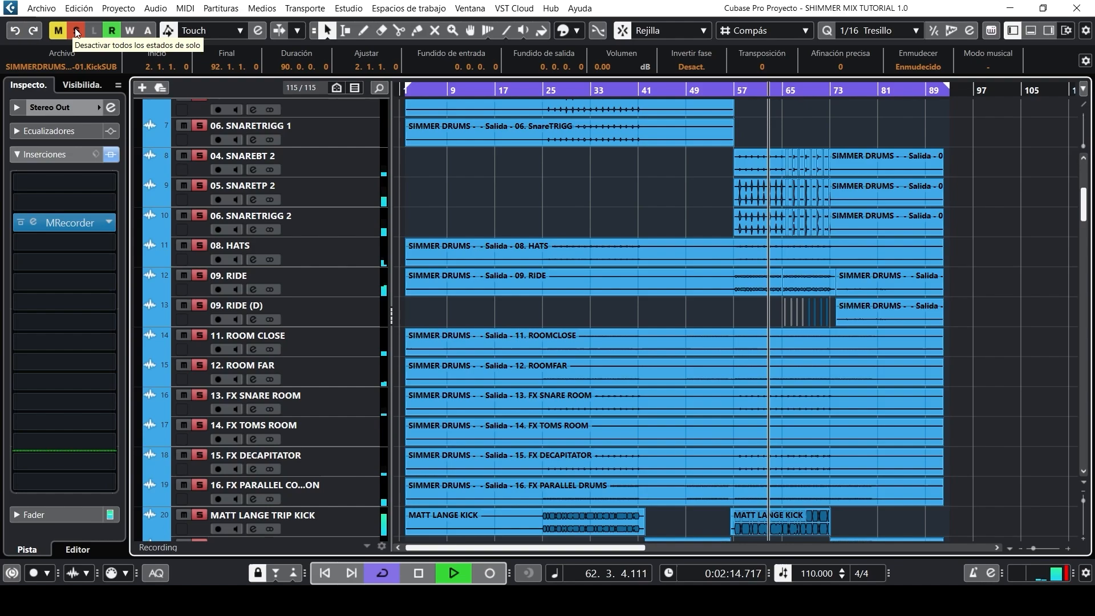
key("space")
left_click(76, 30)
left_click(579, 256)
scroll(565, 248, "up", 10)
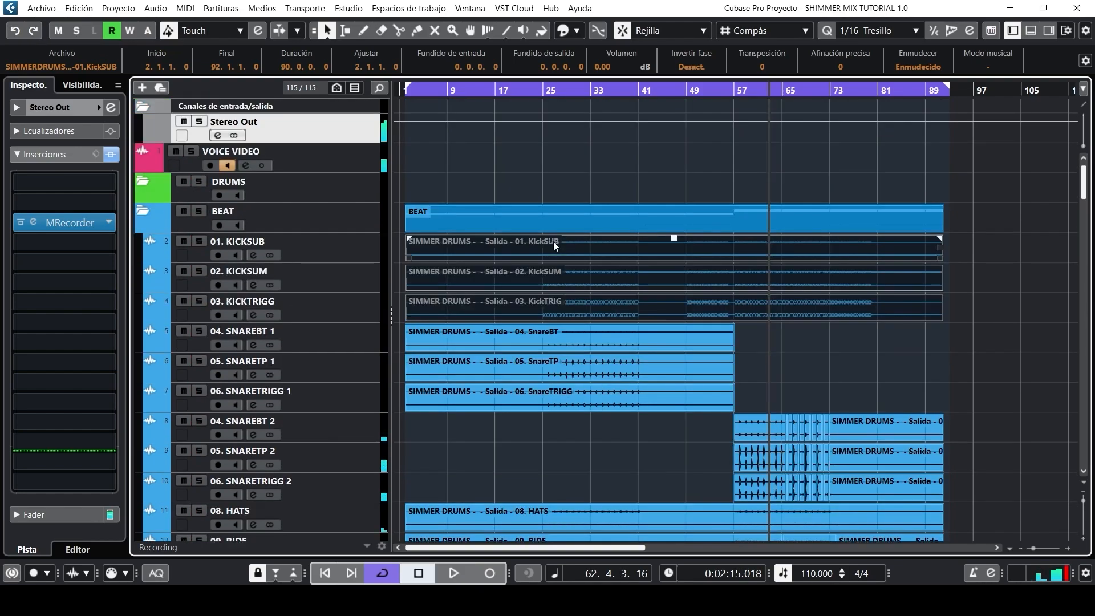
Place the playback position at bar 5 and at bar 25, and examine the beat tracks around that section.
left_click(424, 93)
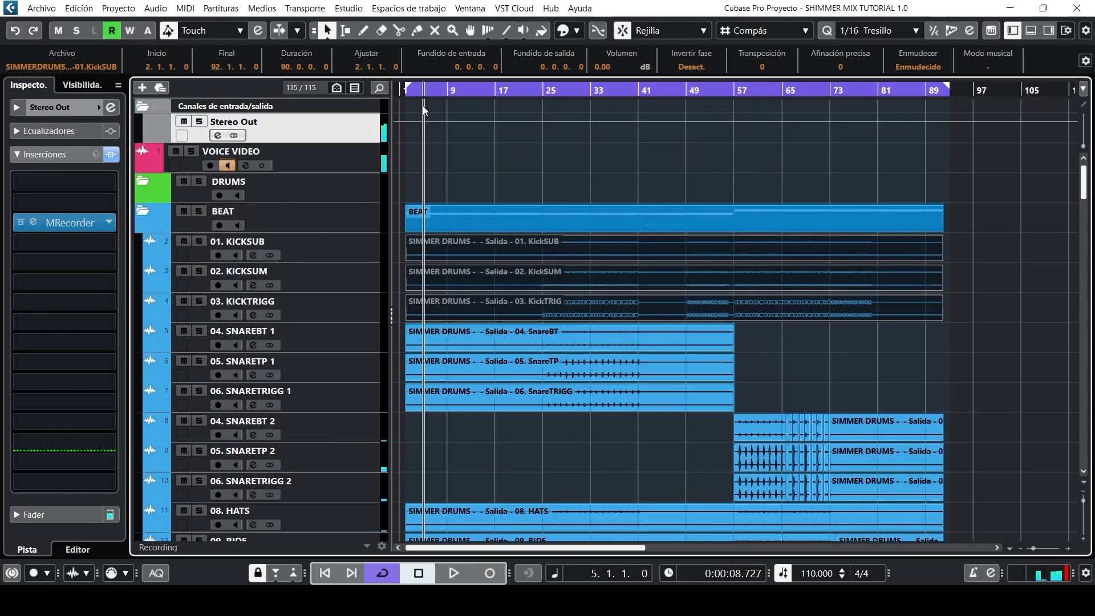
left_click(543, 93)
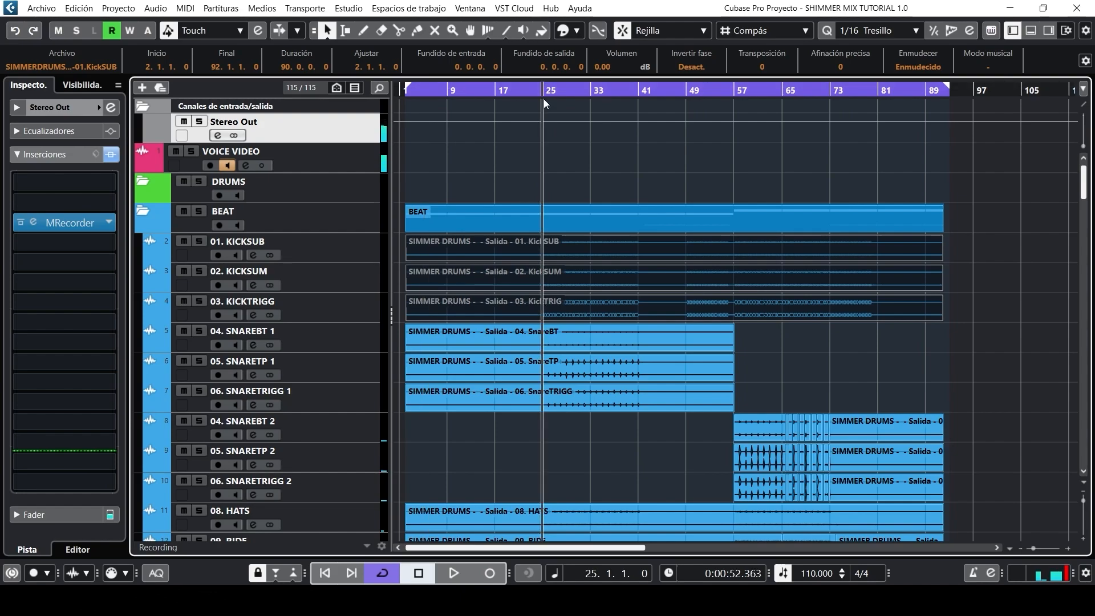
scroll(543, 145, "down", 3)
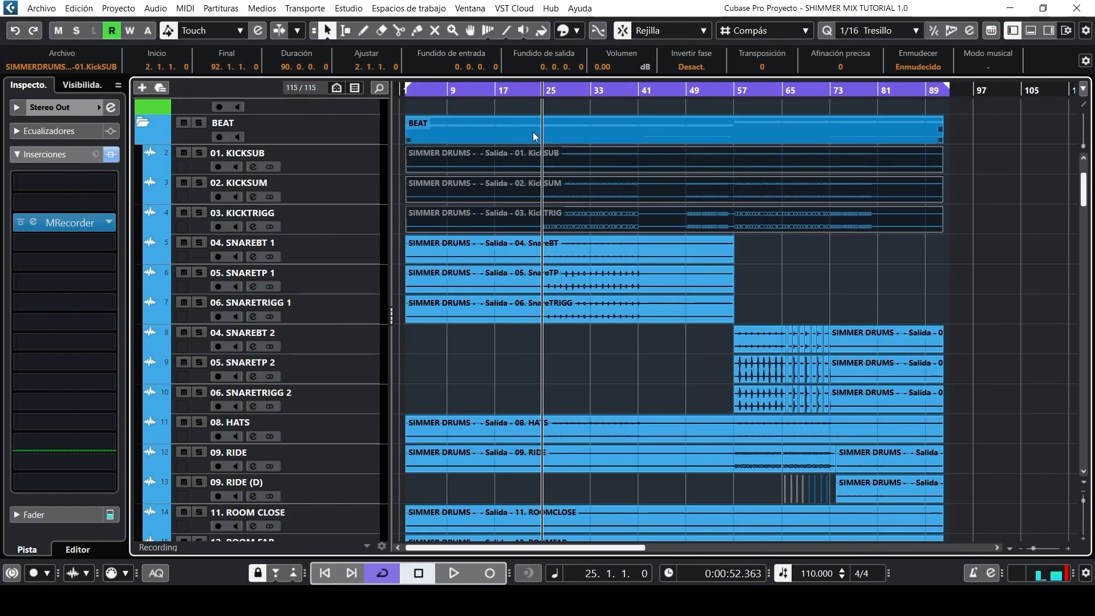
left_click(528, 242)
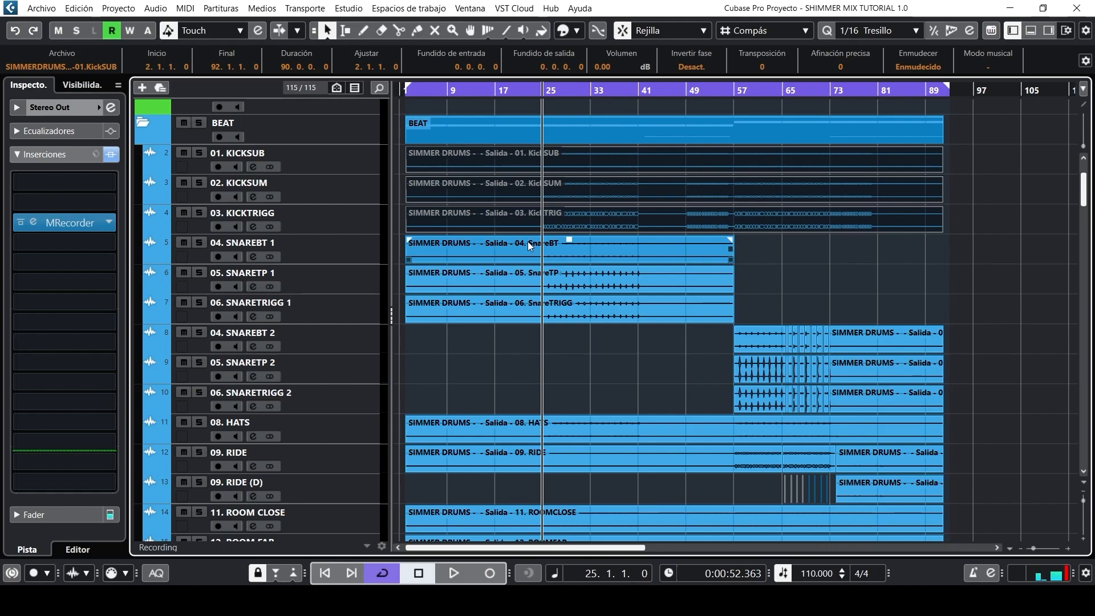
scroll(529, 271, "down", 8)
scroll(529, 270, "up", 12)
Inspect the ValhallaVintageVerb insert on the BEAT group channel and close its window.
left_click(529, 269)
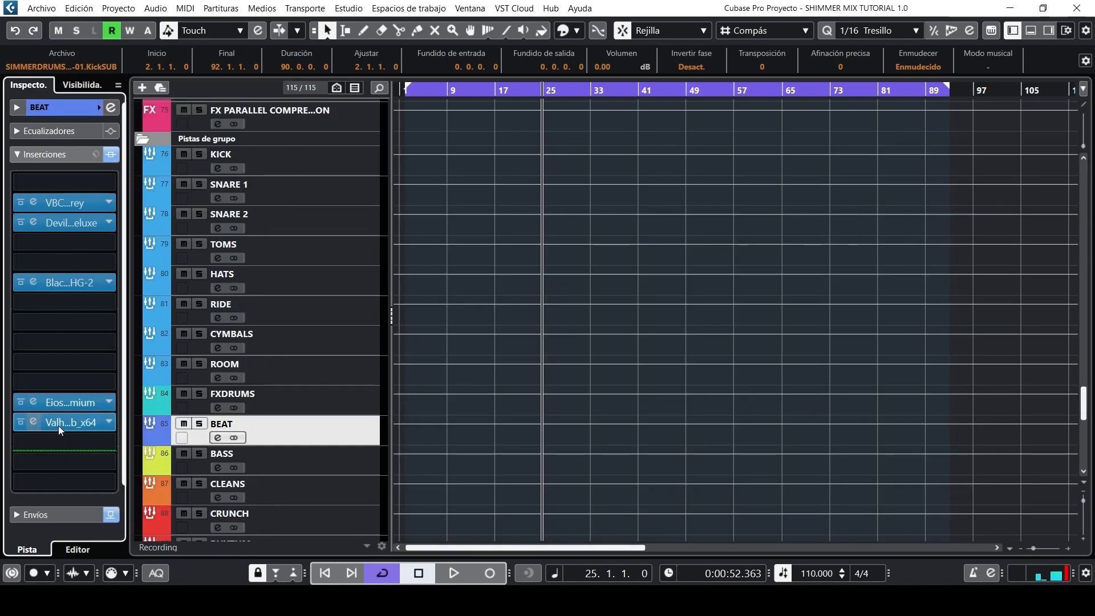
left_click(65, 420)
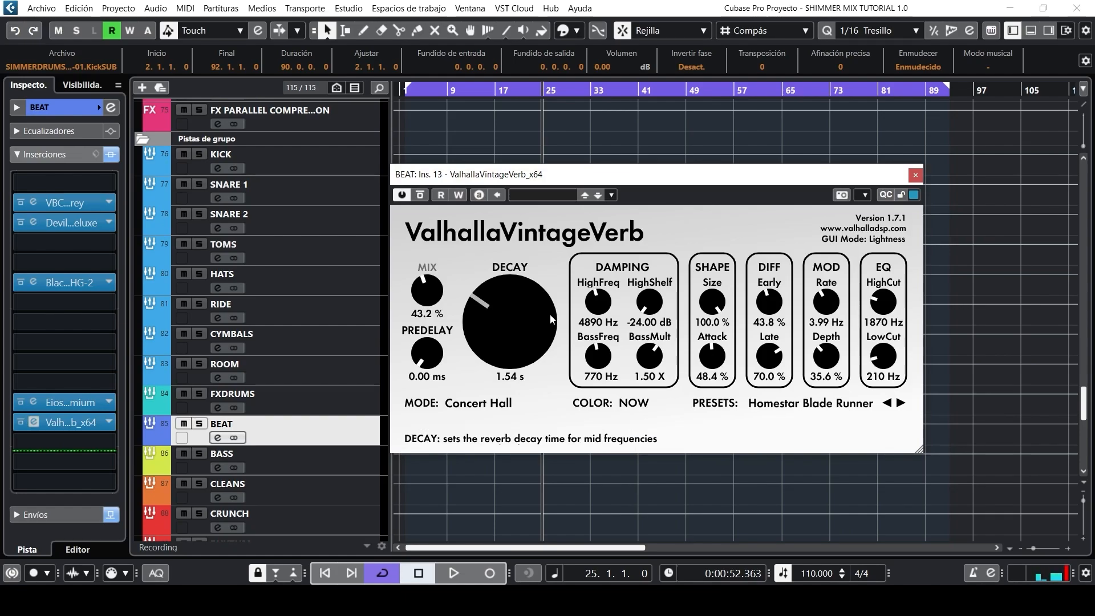
left_click(914, 176)
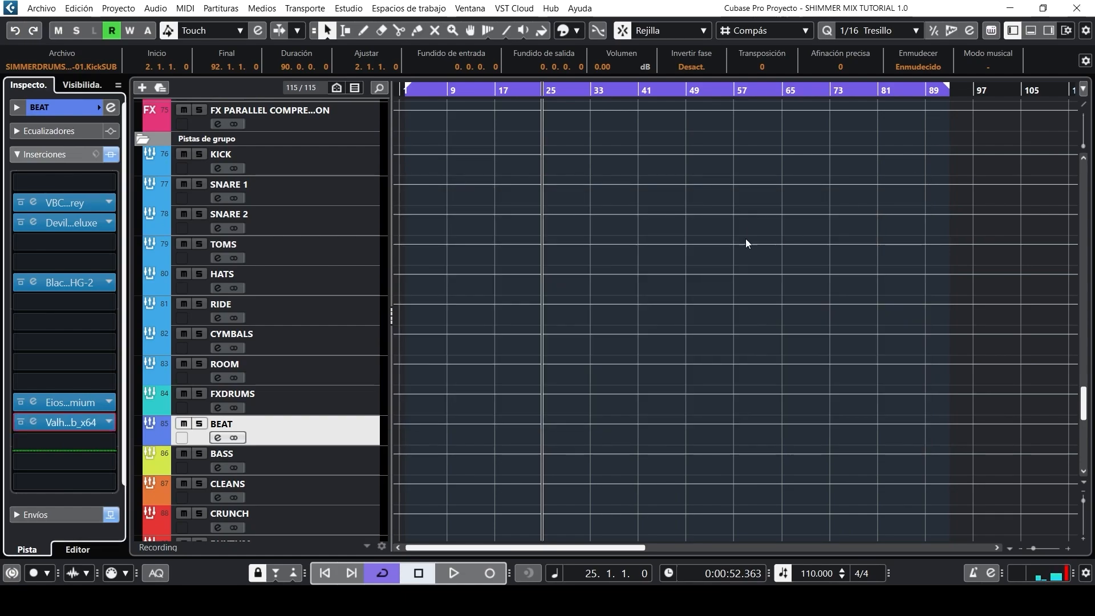
Solo the two MATT LANGE kick tracks in the BEAT folder and open the FabFilter Pro-Q insert of each.
scroll(747, 234, "up", 20)
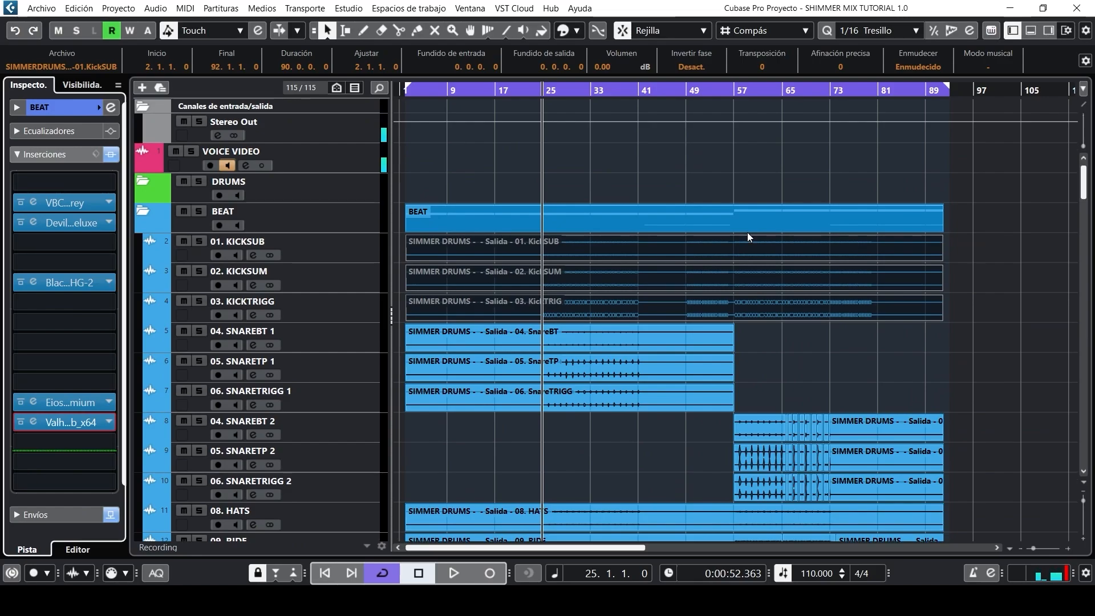
scroll(684, 225, "down", 2)
scroll(683, 221, "up", 2)
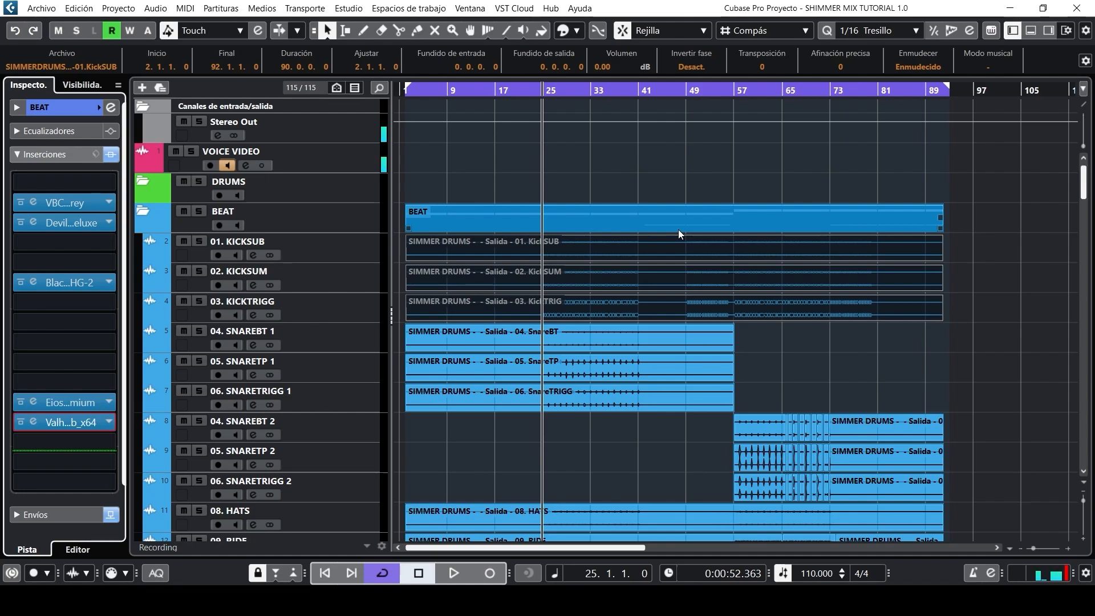
scroll(608, 284, "down", 1)
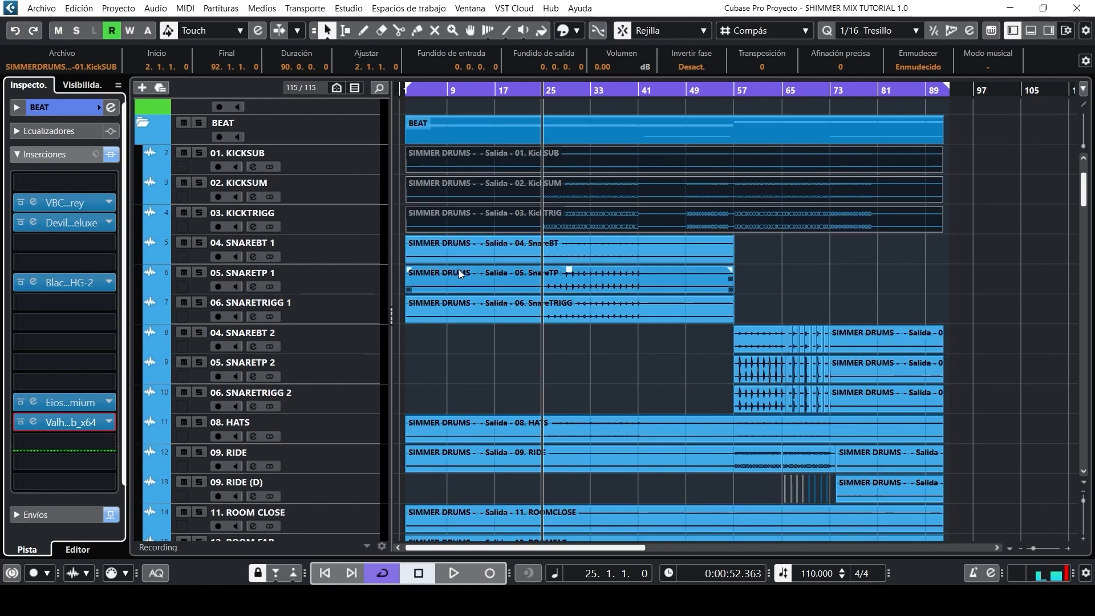
scroll(702, 268, "down", 3)
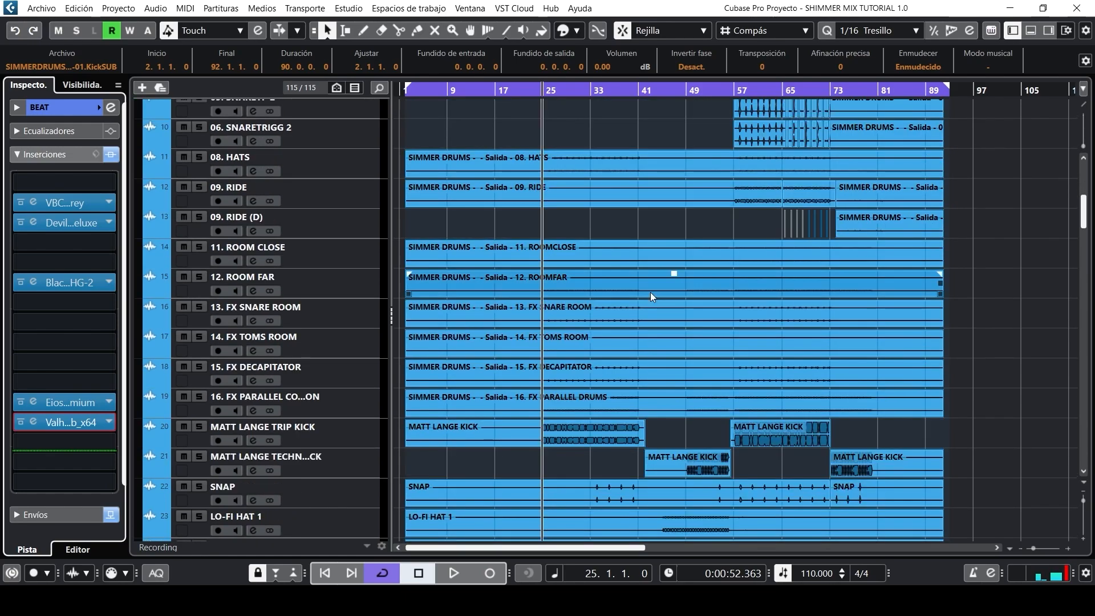
scroll(321, 301, "down", 2)
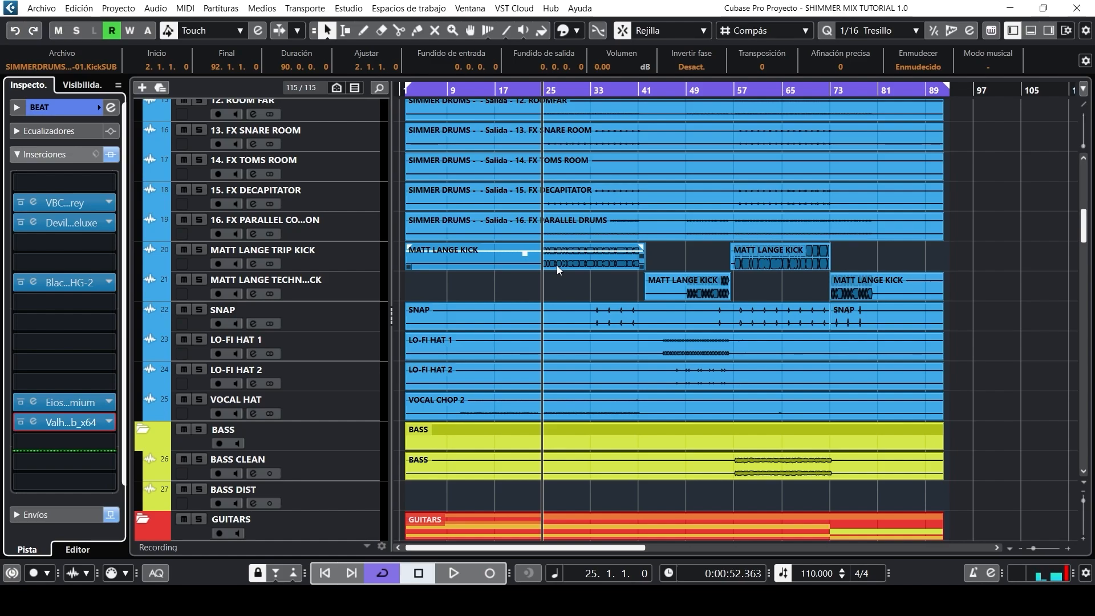
left_click(199, 266)
left_click(83, 249)
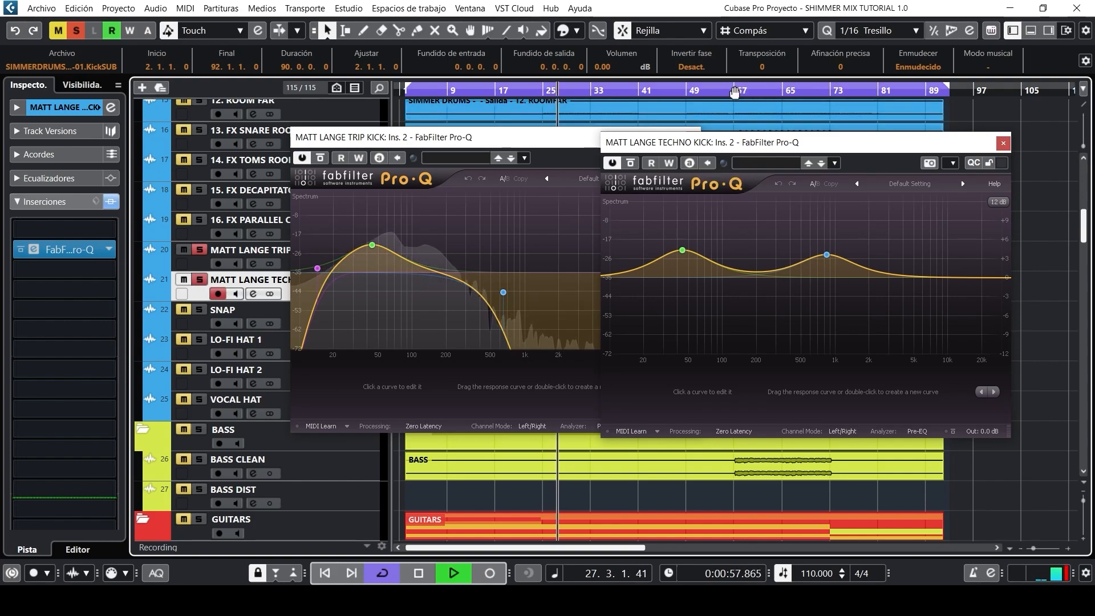
Listen to the soloed kicks from around bar 73, deactivate all solos, and play from bar 25 before stopping.
left_click(834, 90)
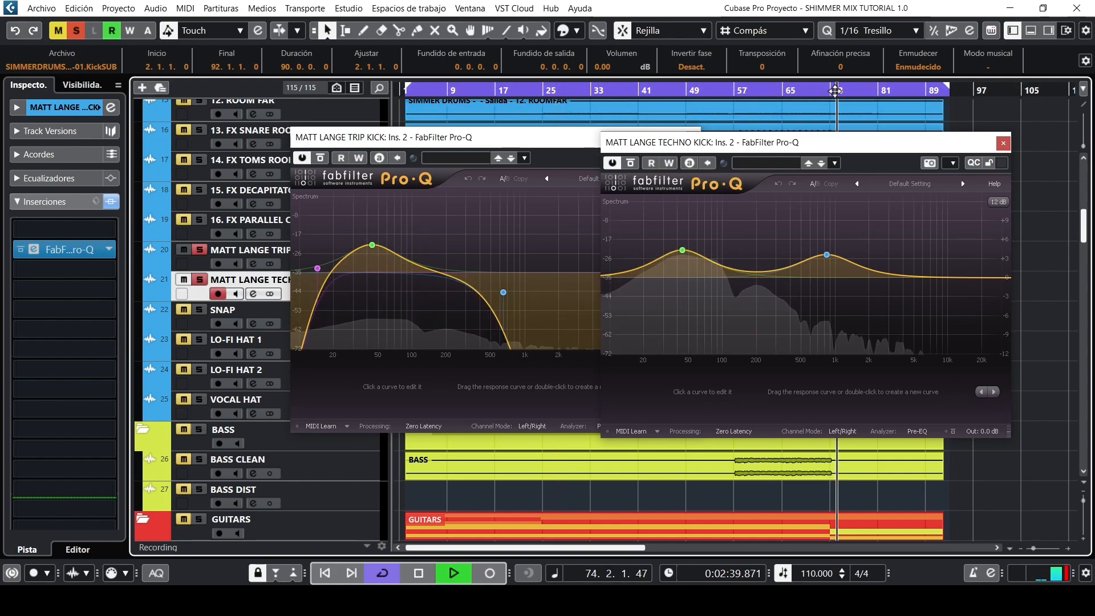
left_click(76, 31)
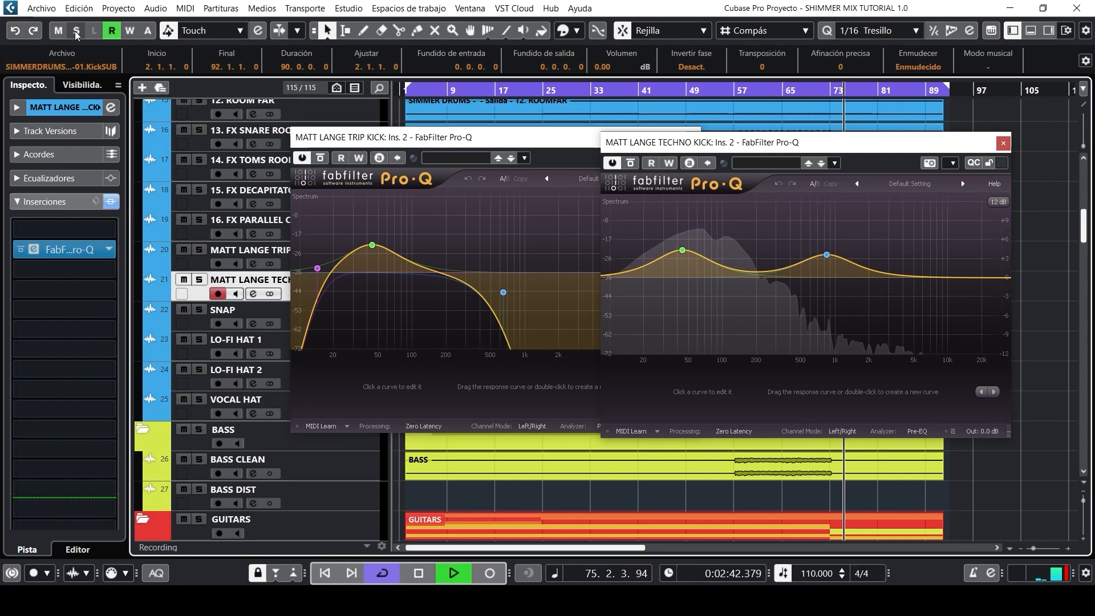
left_click(538, 90)
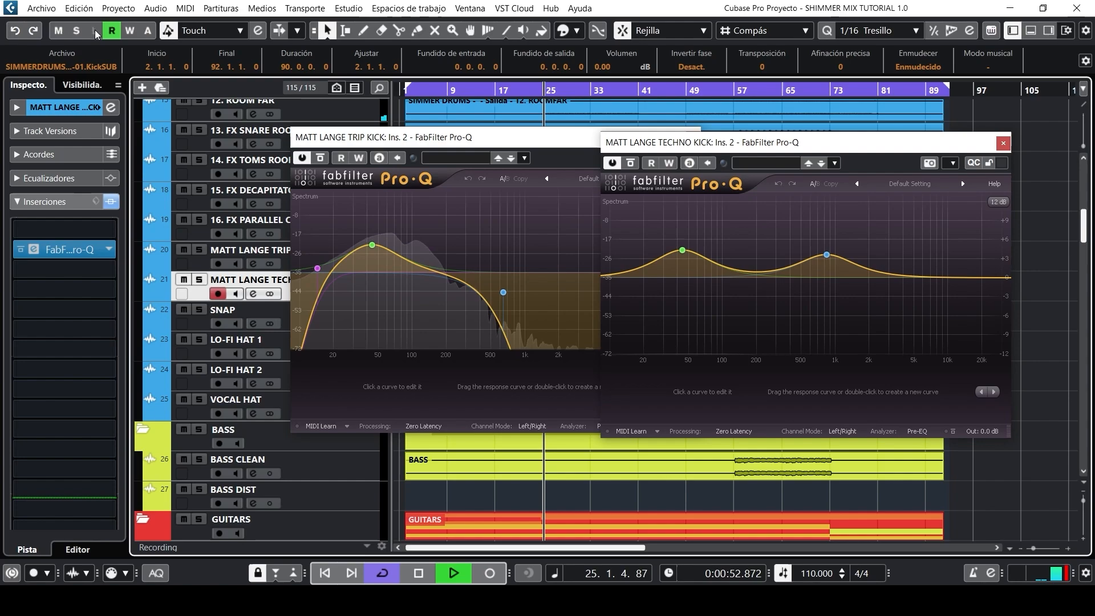
key("space")
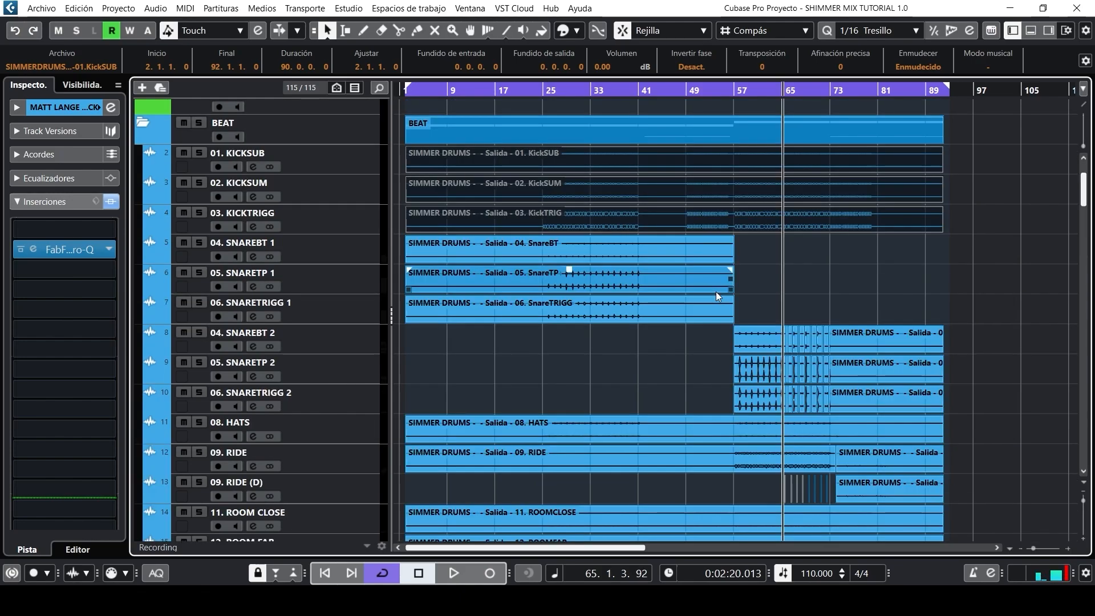
Open the FabFilter Pro-Q in insert slot 3 of the LEAD GUITAR SYNTH (D) track.
scroll(716, 292, "down", 12)
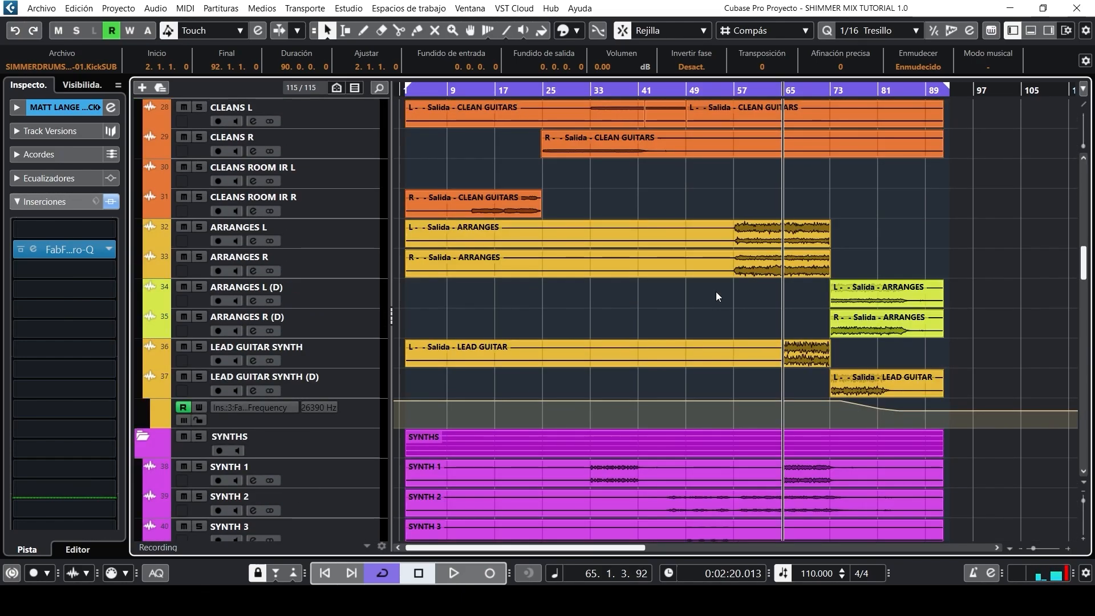
scroll(717, 292, "up", 2)
scroll(717, 292, "right", 3)
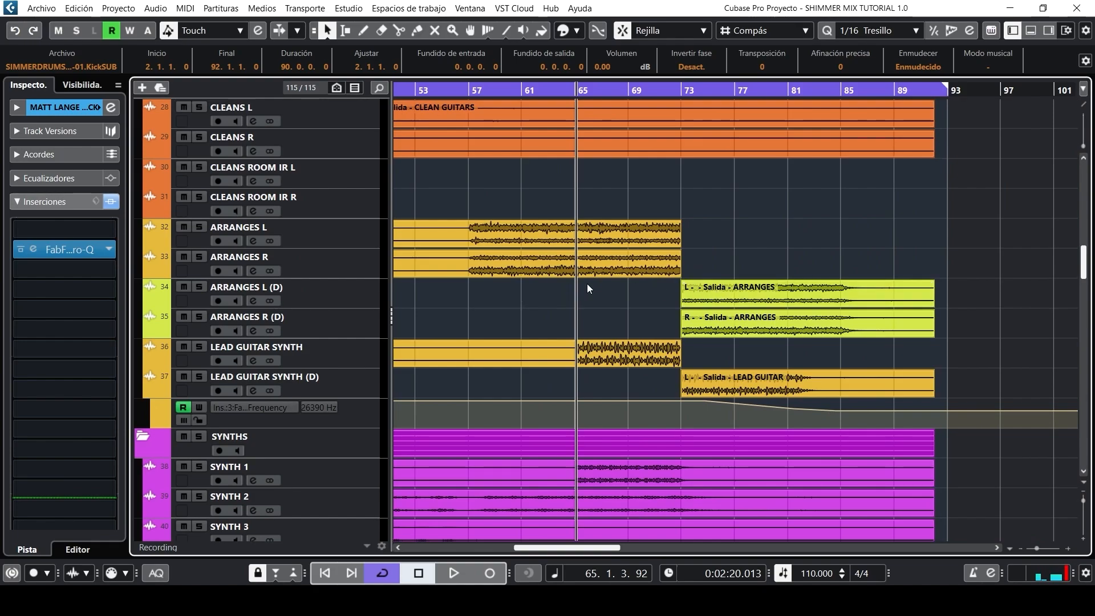
left_click(188, 360)
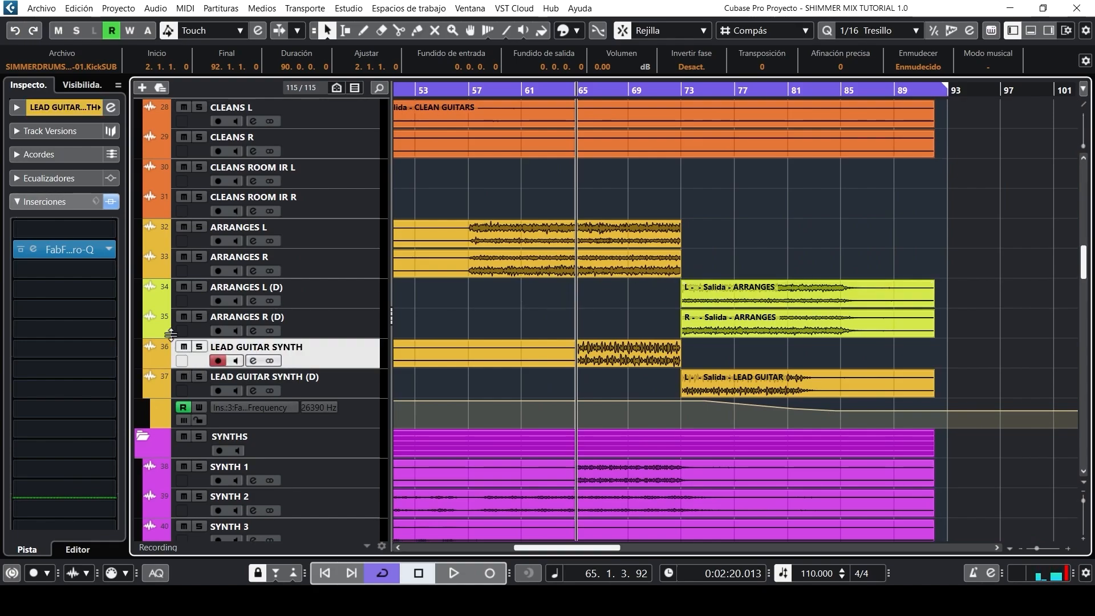
left_click(60, 250)
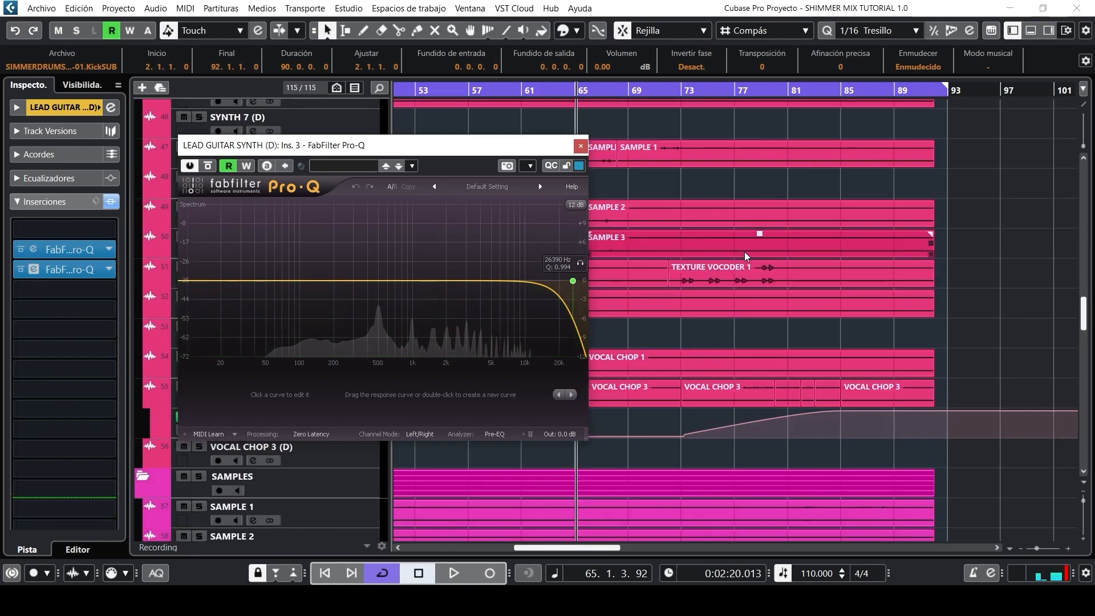
Open the ARRANGES group's FabFilter Pro-Q beside the lead guitar's, and play the lead guitar in solo around bar 73.
scroll(744, 256, "down", 15)
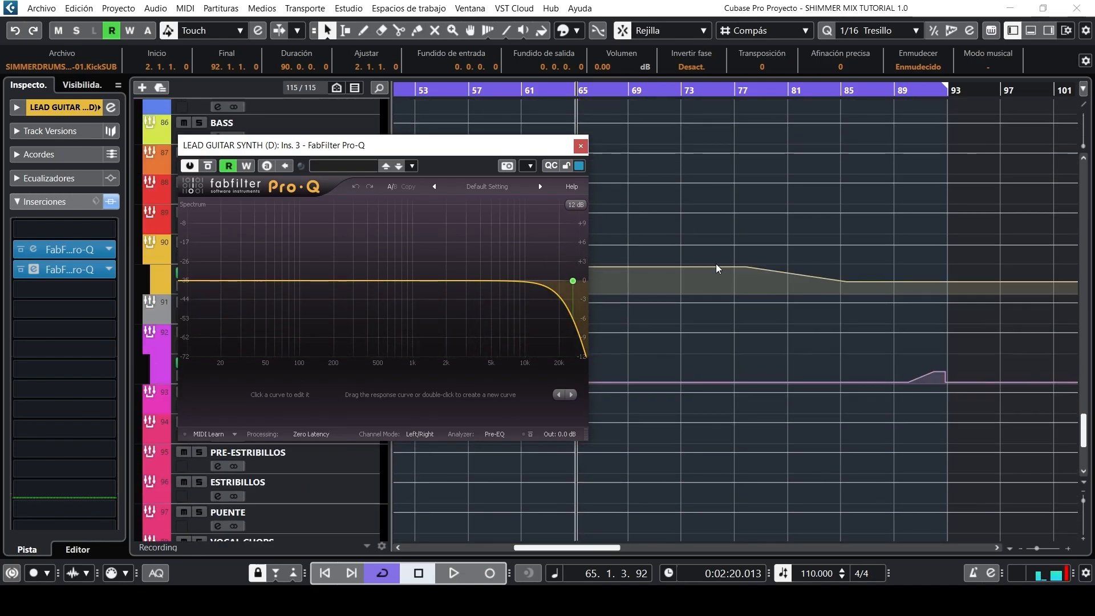
scroll(737, 296, "down", 3)
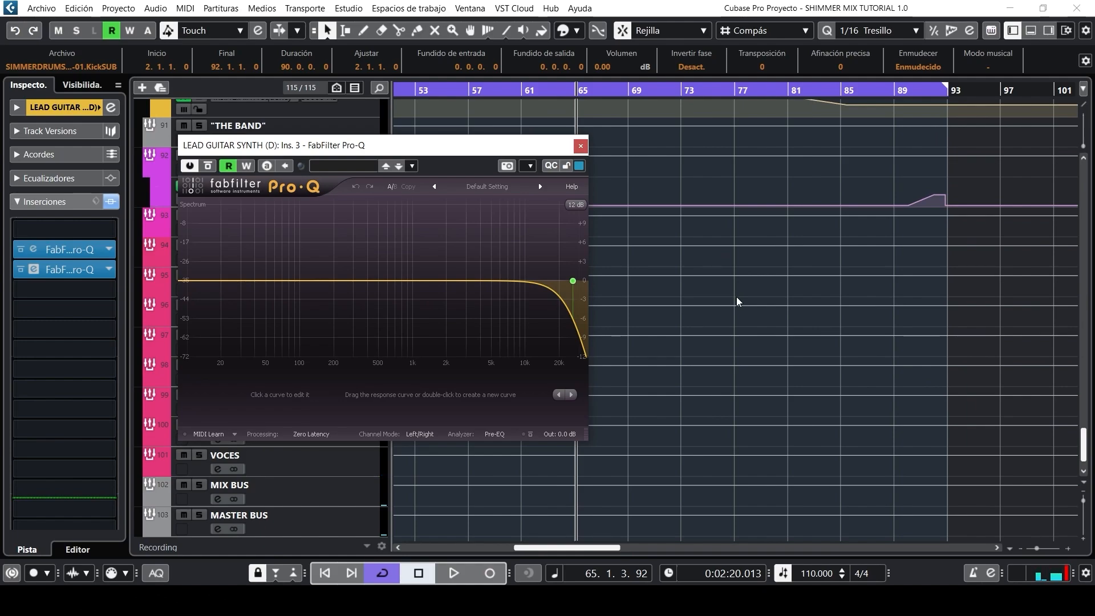
scroll(666, 306, "up", 8)
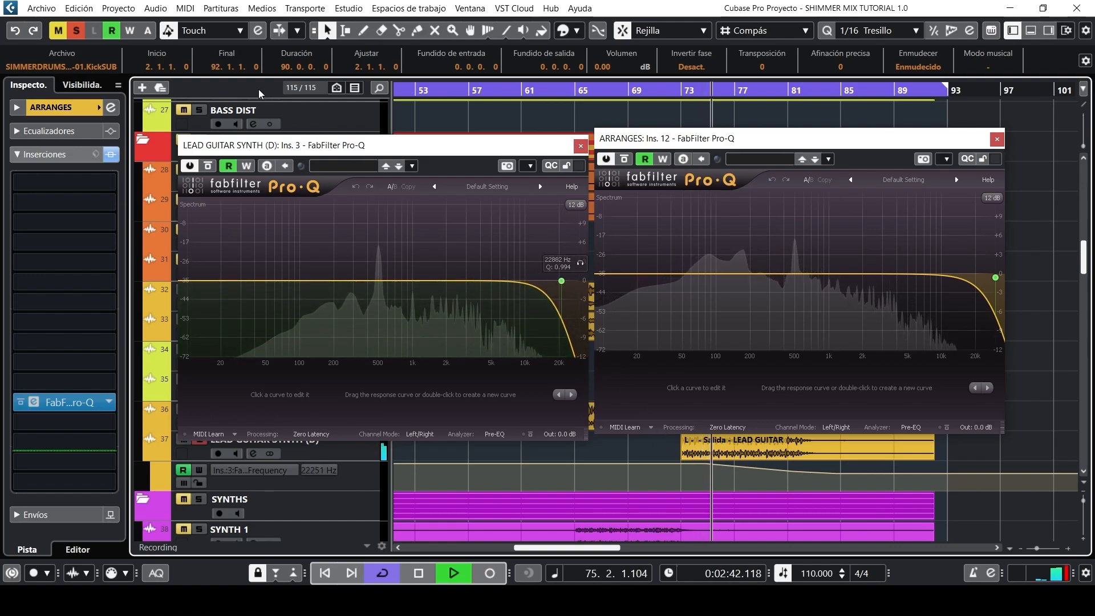
Deactivate all solos during playback, close both FabFilter Pro-Q windows, and stop playback.
left_click(76, 31)
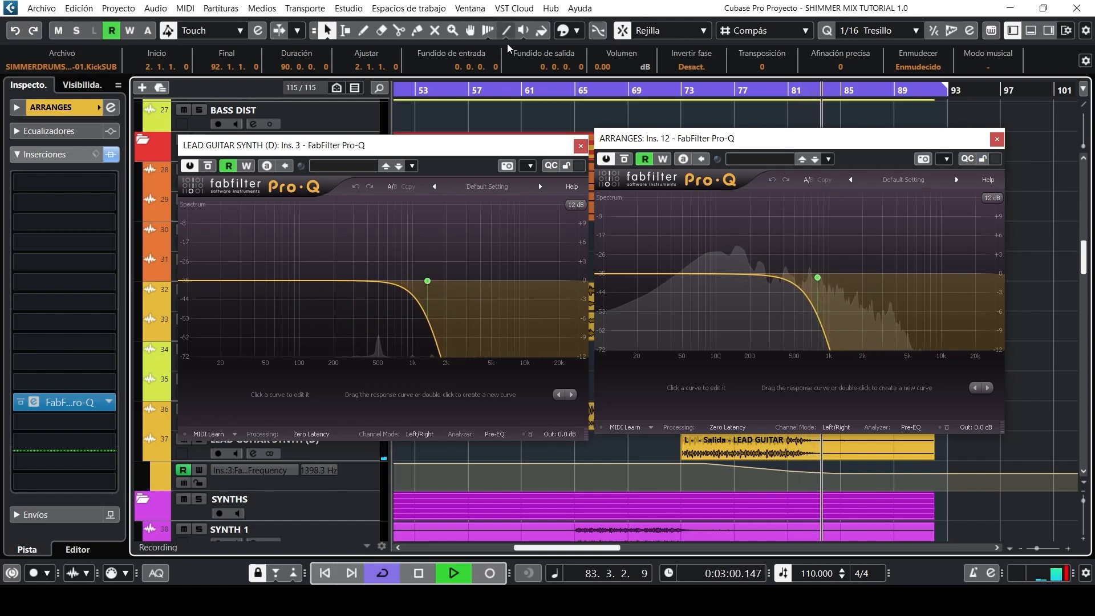
left_click(580, 147)
left_click(997, 140)
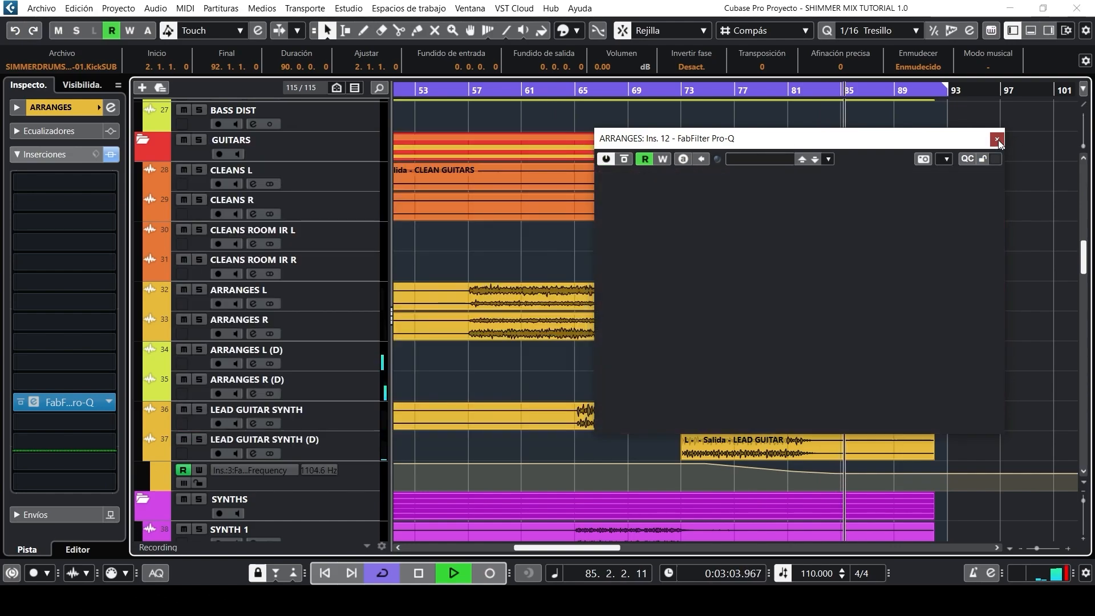
key("space")
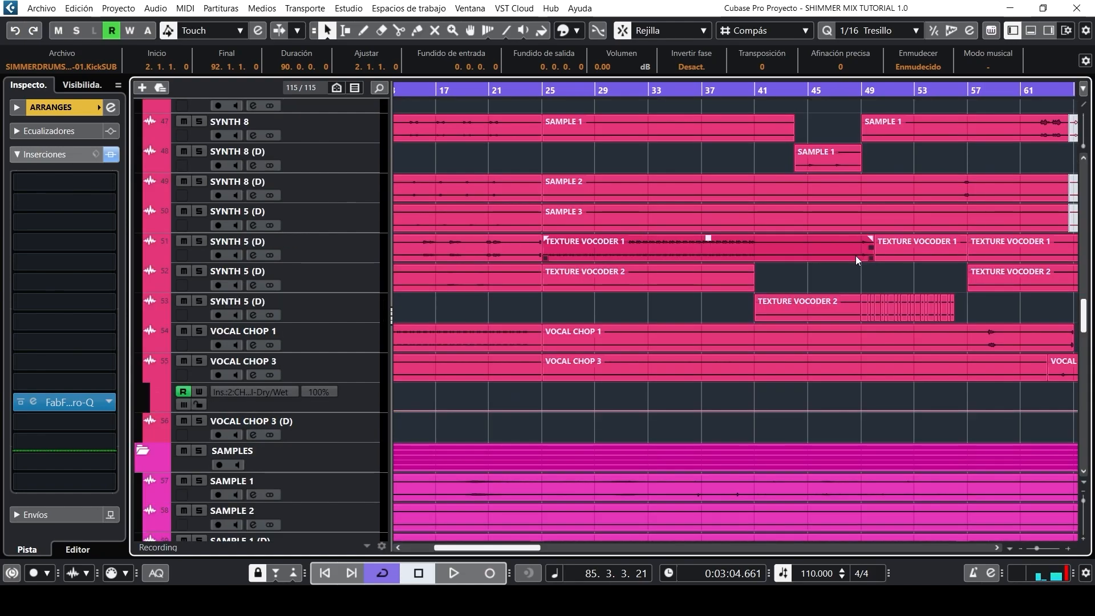
Examine the ARRANGES and SYNTHS group automation and the clips and automation of the vocal chop tracks.
scroll(856, 257, "down", 3, "ctrl")
scroll(855, 256, "down", 4)
scroll(856, 258, "down", 12)
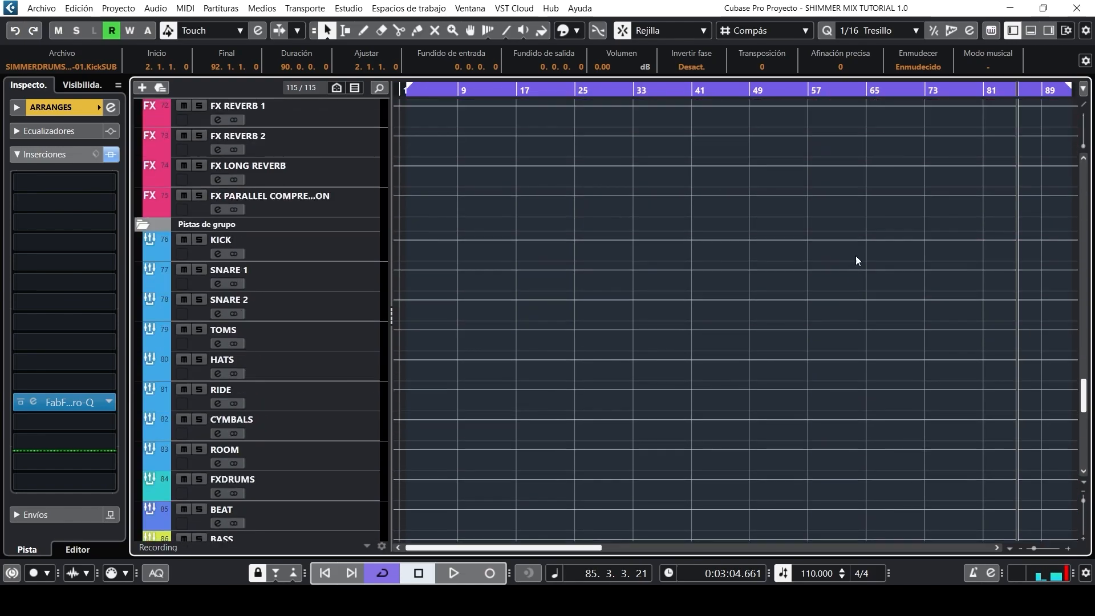
scroll(857, 258, "up", 2)
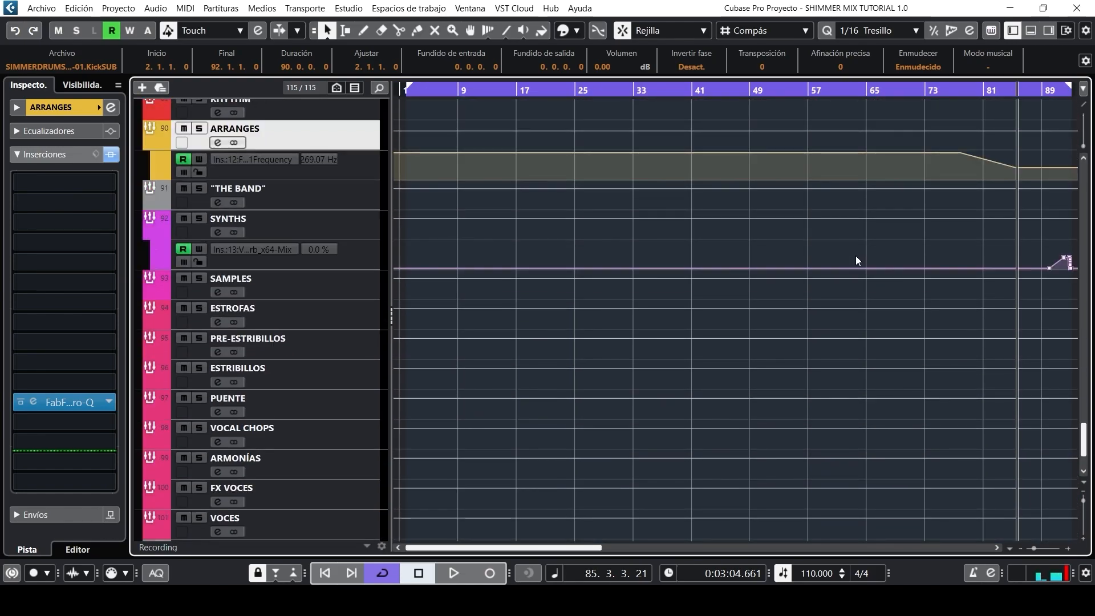
scroll(856, 255, "down", 1, "ctrl")
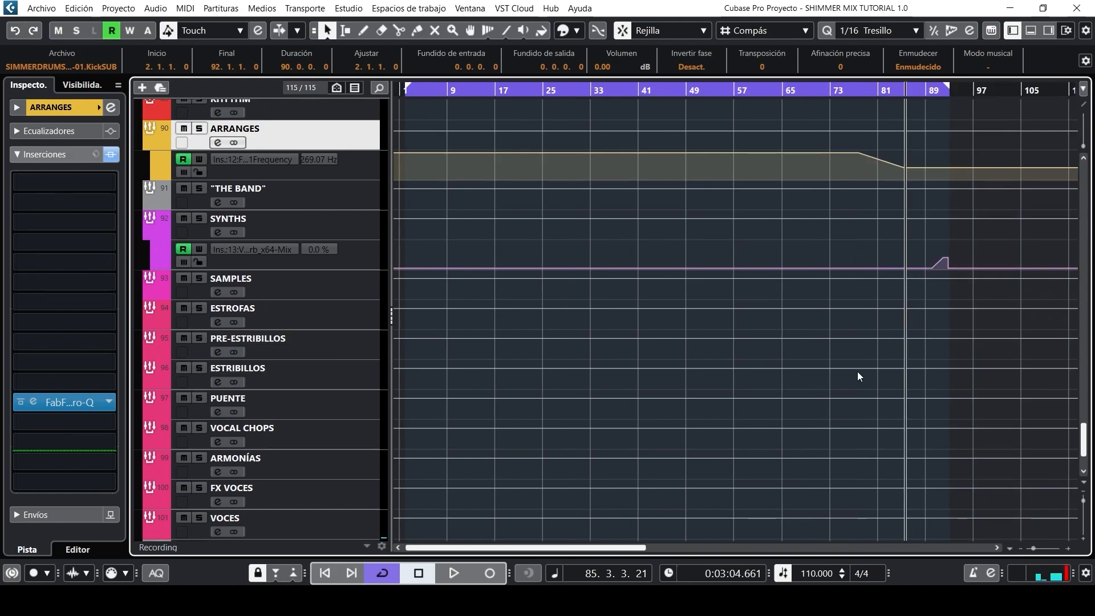
scroll(857, 377, "up", 15)
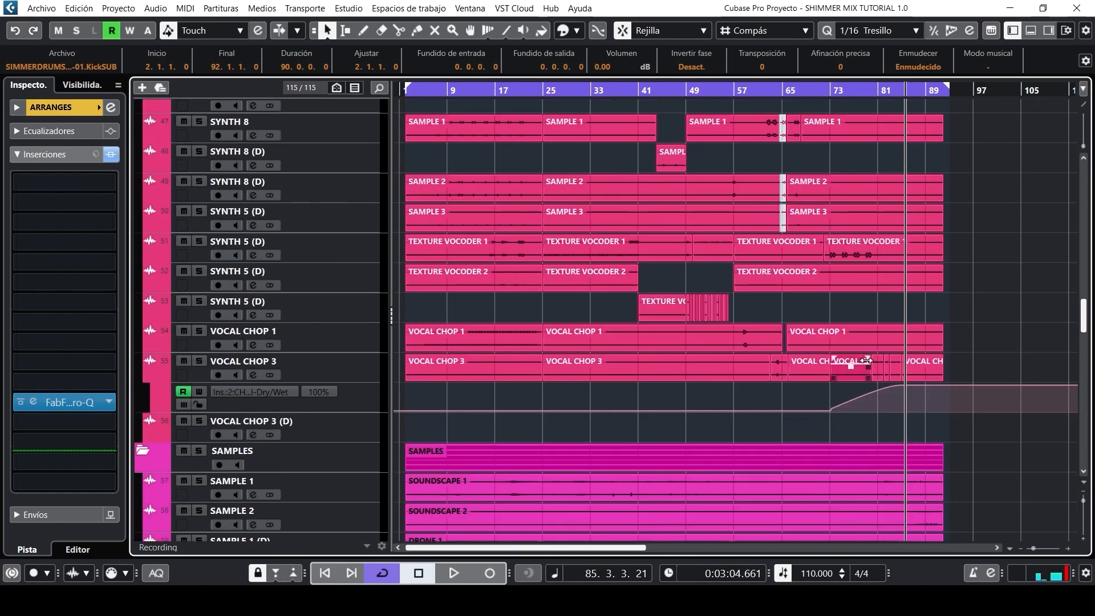
scroll(612, 183, "up", 3)
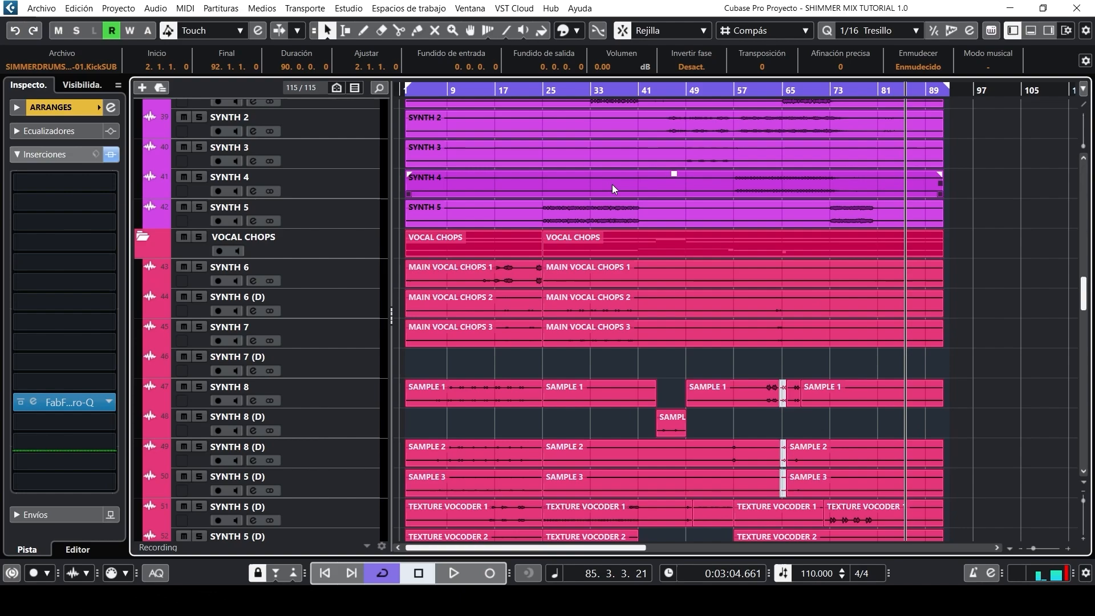
scroll(612, 184, "down", 1)
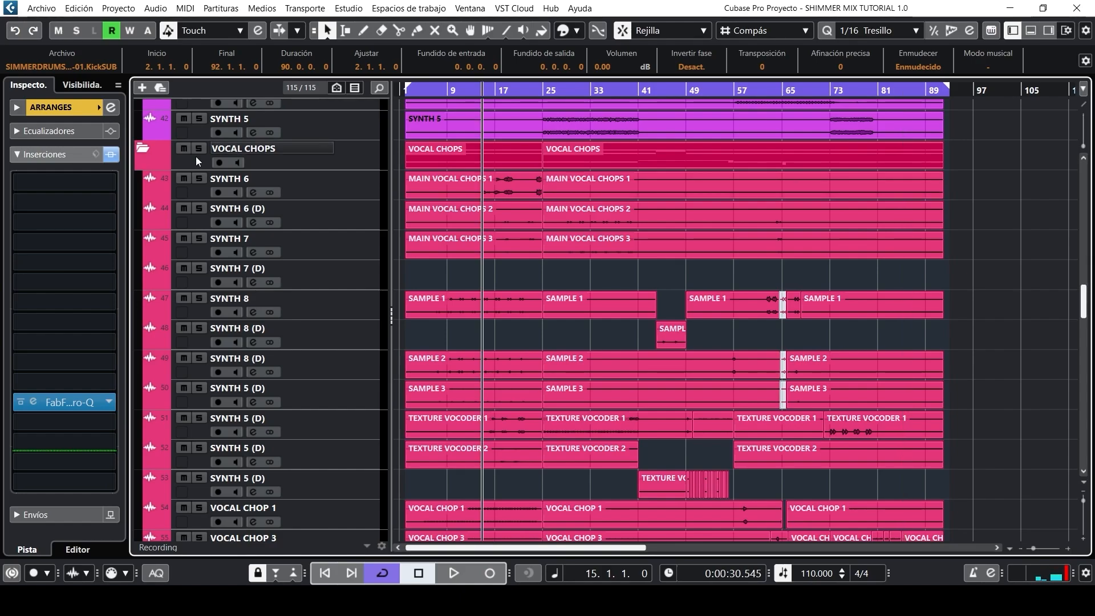
Play the VOCAL CHOPS folder in solo from bar 15 and add the VOCES folder to the solo.
left_click(199, 149)
key("space")
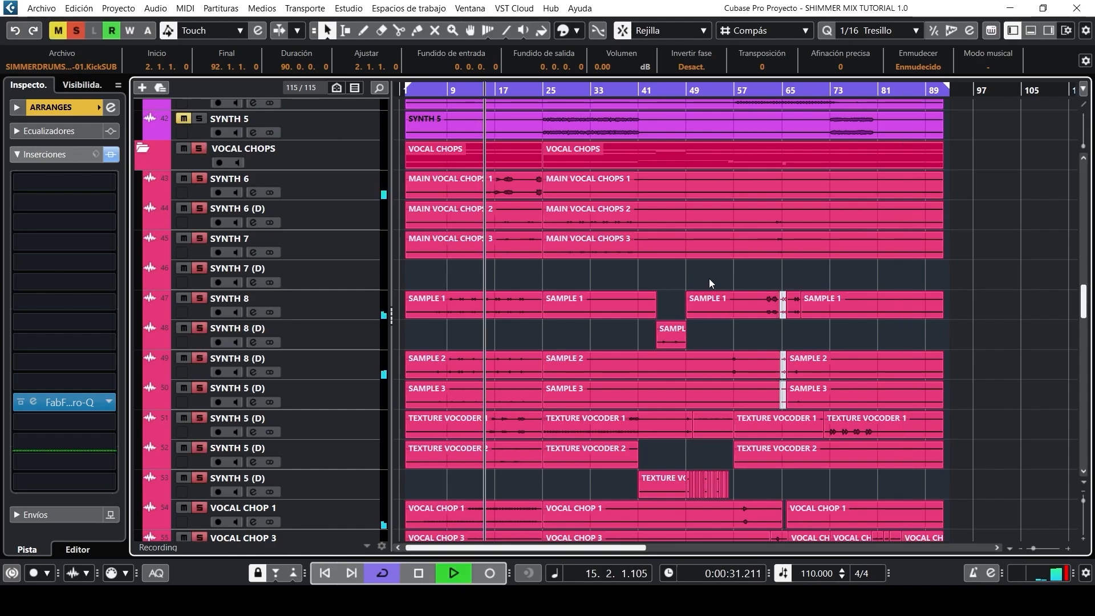
scroll(710, 278, "down", 10)
scroll(634, 275, "up", 5)
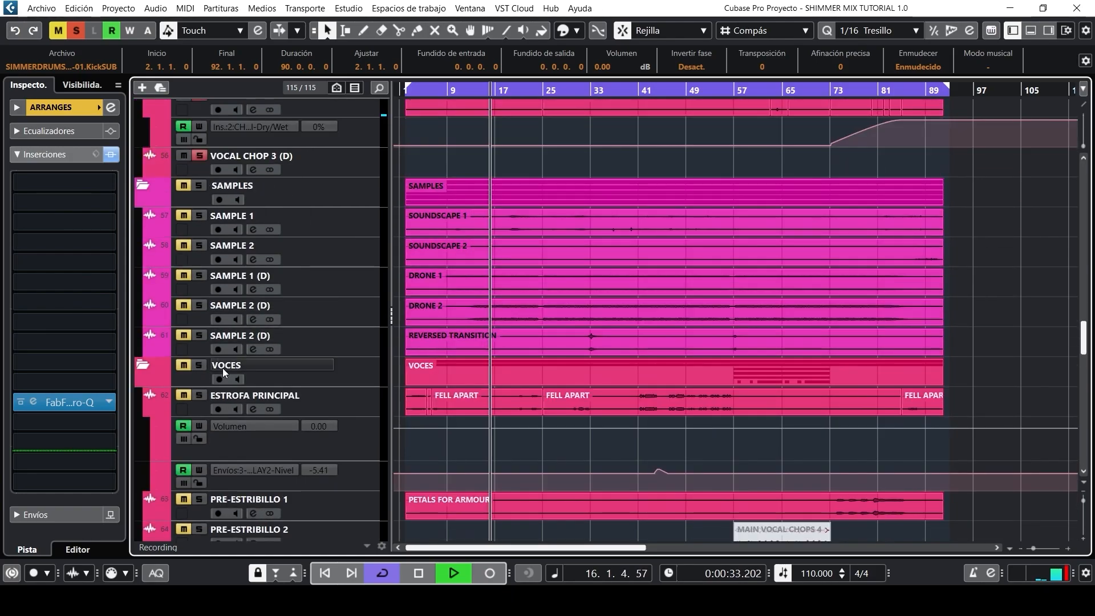
left_click(199, 365)
Follow the soloed vocal, FX and vocal chop tracks while they play.
scroll(639, 313, "down", 3)
scroll(639, 312, "down", 8)
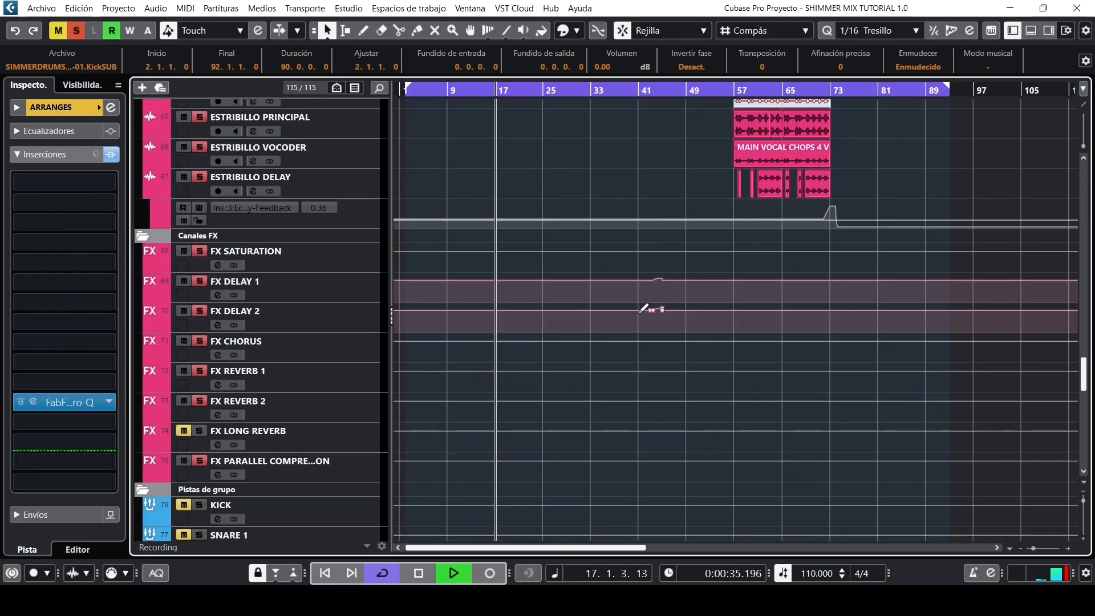
scroll(639, 312, "up", 18)
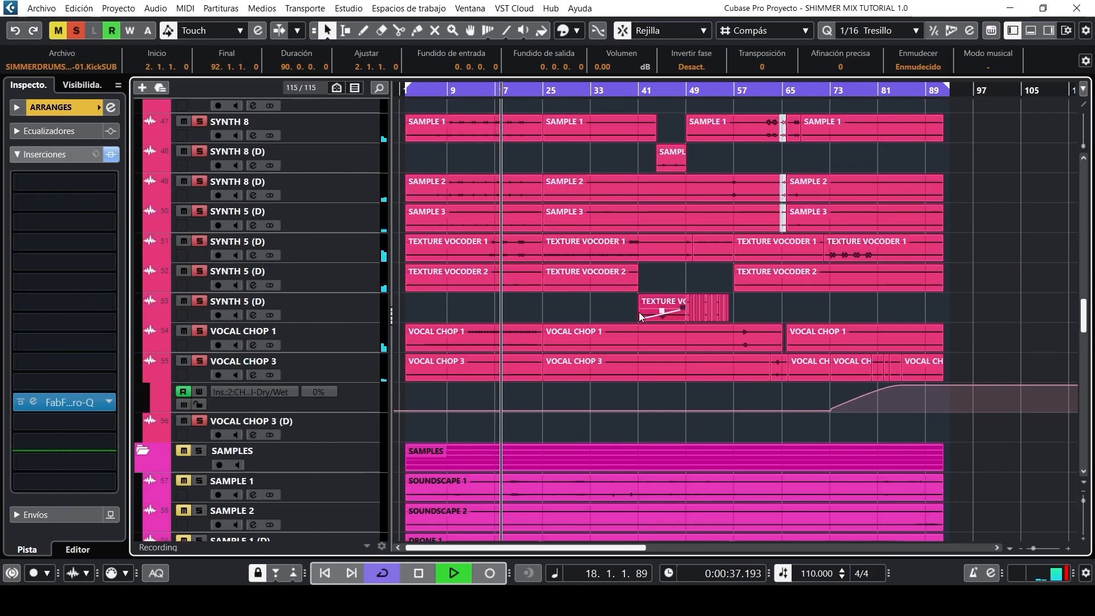
scroll(639, 312, "down", 6)
scroll(639, 313, "up", 11)
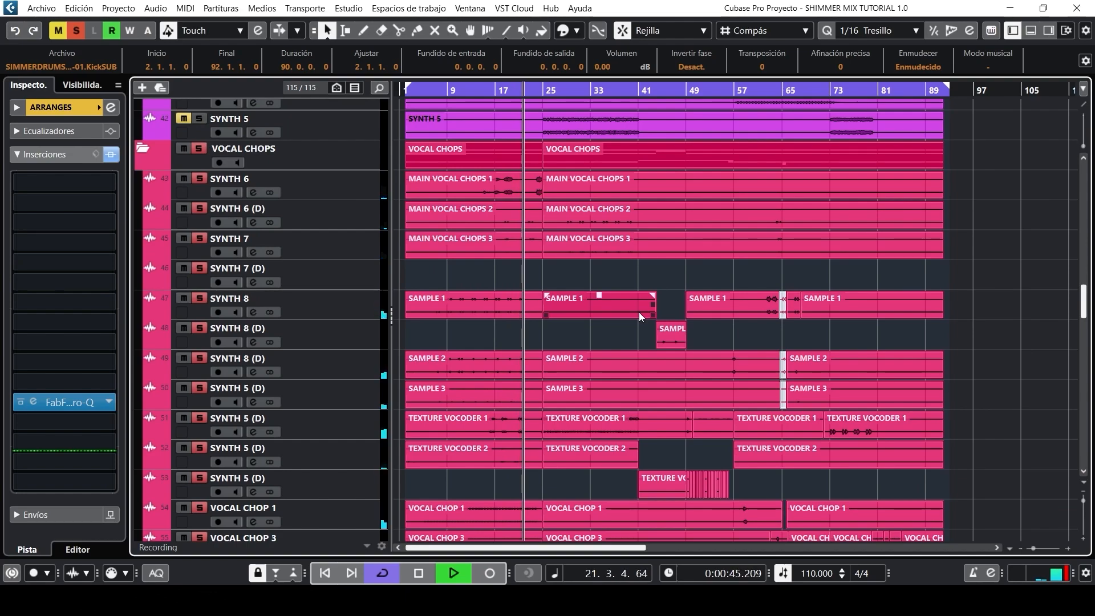
scroll(636, 313, "down", 3)
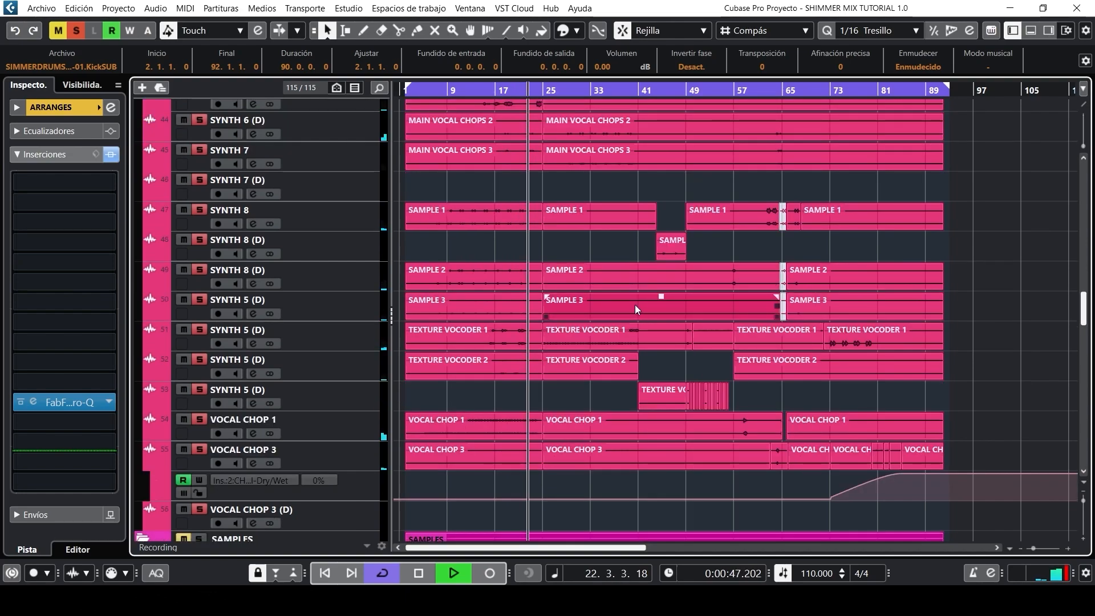
Play the soloed vocal chops and voices from about bar 28, and continue listening from about bar 62.
left_click(608, 108)
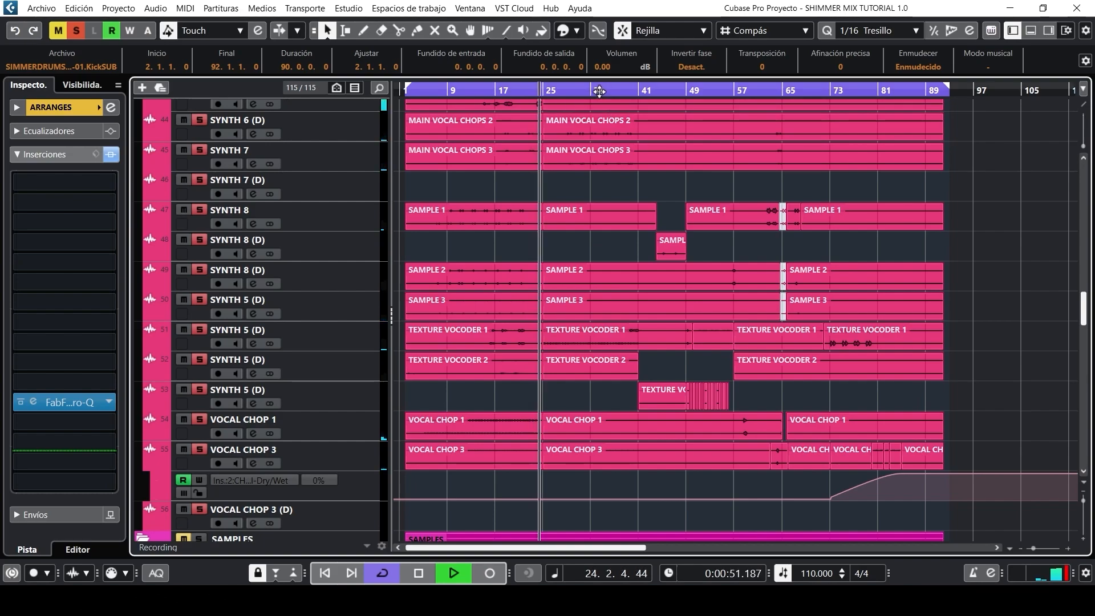
left_click(565, 93)
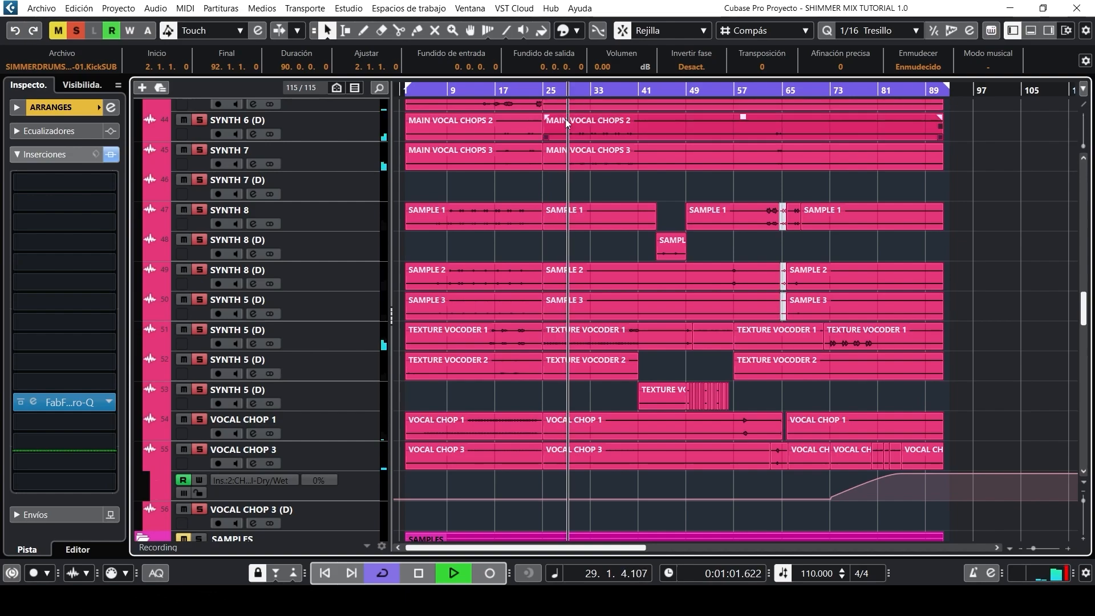
scroll(607, 203, "up", 3)
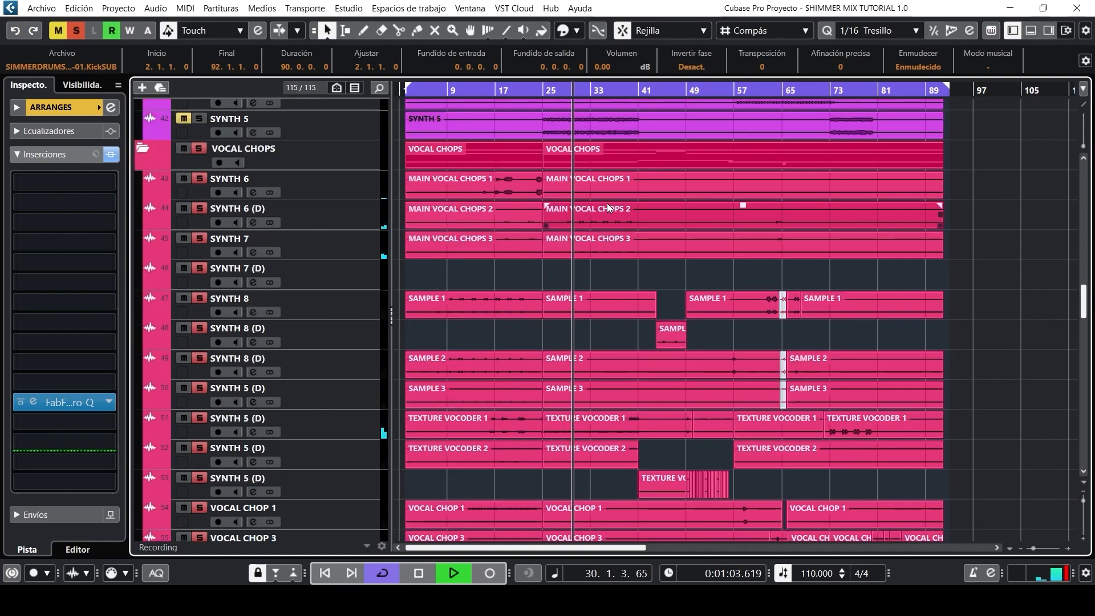
left_click(764, 94)
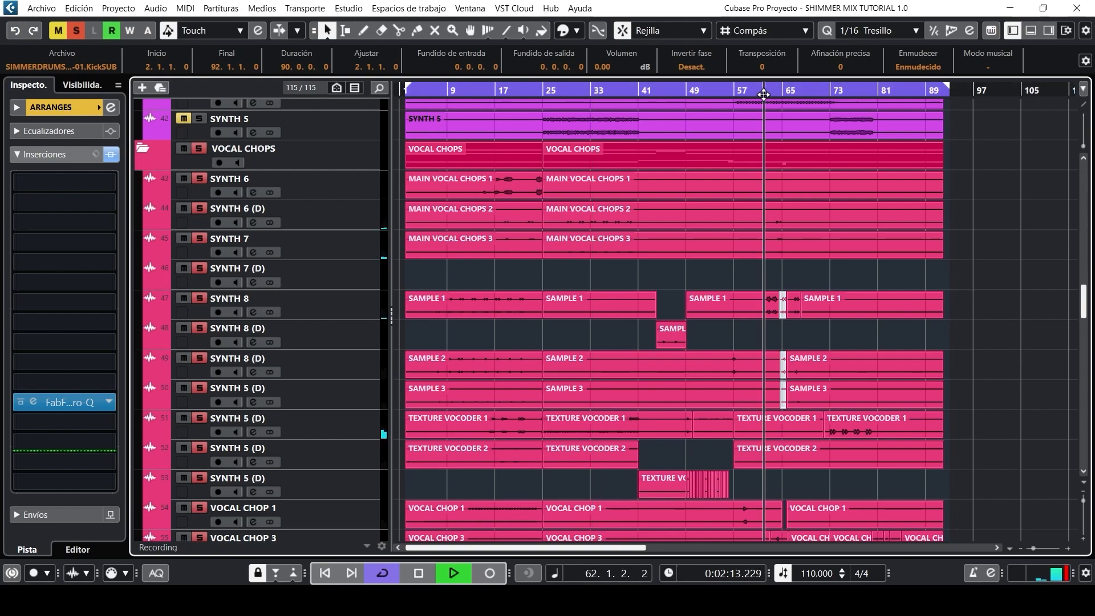
left_click(692, 393)
left_click(716, 278)
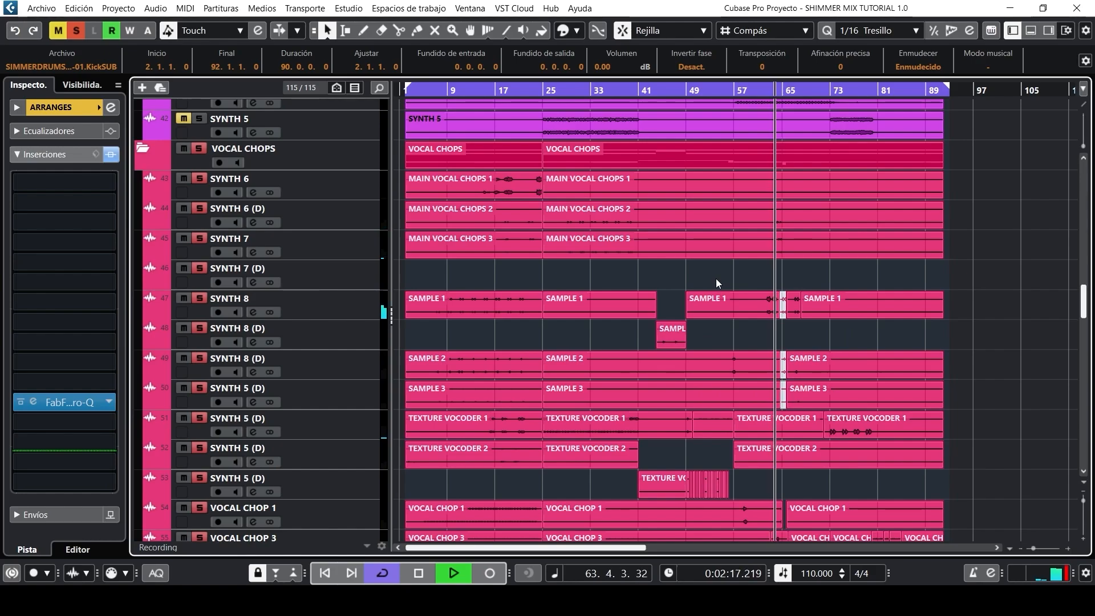
Follow the VOCES, FX and vocal chop tracks in solo as the chorus plays up to bar 73.
scroll(717, 247, "down", 6)
scroll(717, 248, "down", 6)
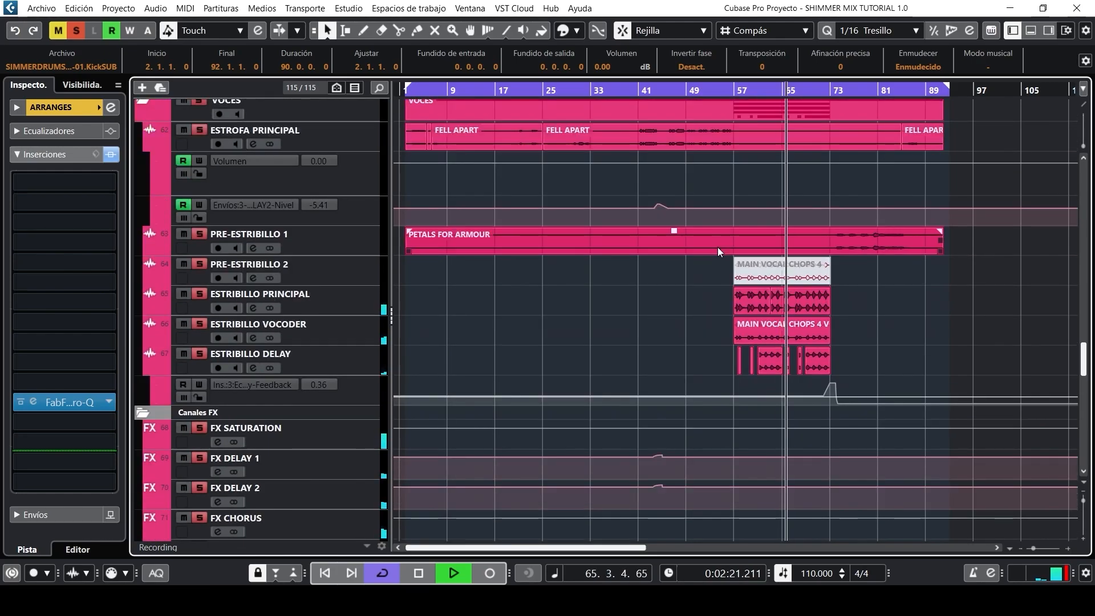
scroll(718, 247, "down", 3)
scroll(717, 247, "up", 6)
scroll(717, 248, "up", 7)
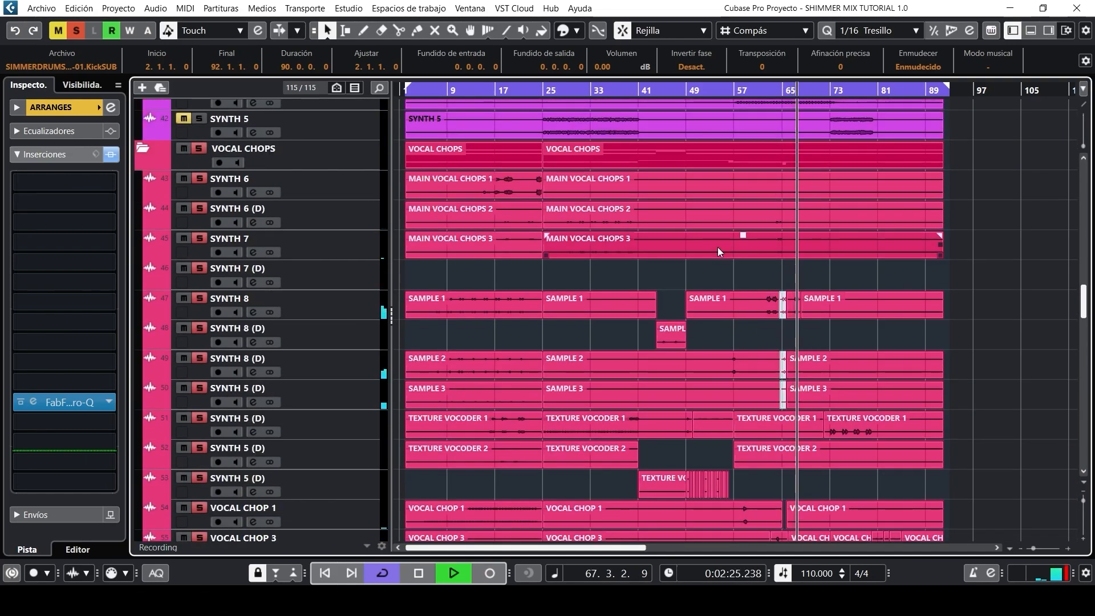
scroll(717, 247, "down", 2)
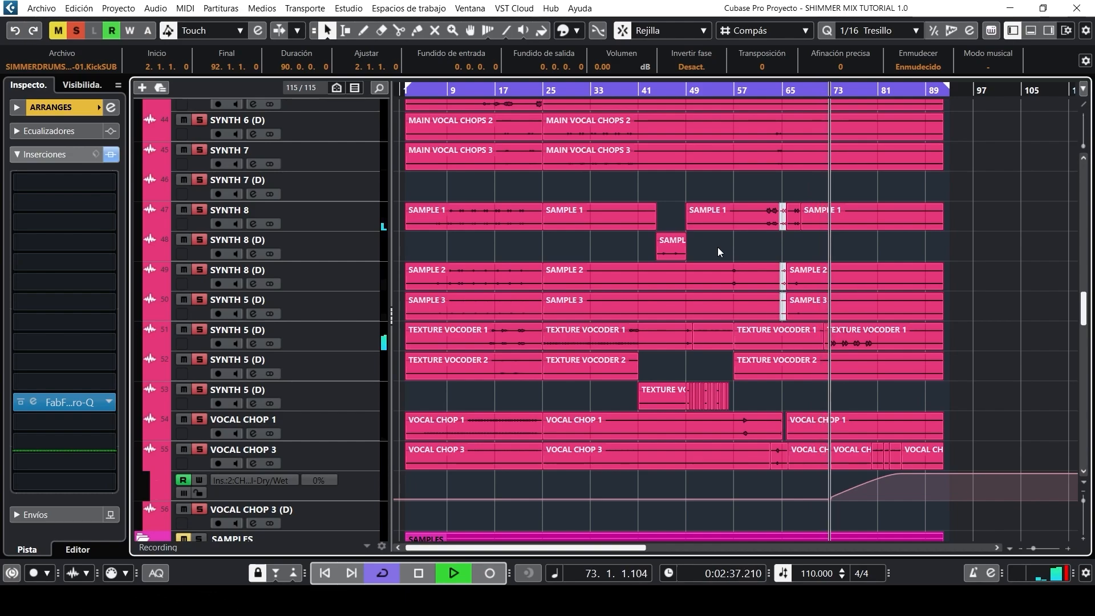
Deactivate all solos and stop playback.
left_click(76, 31)
key("space")
left_click(557, 152)
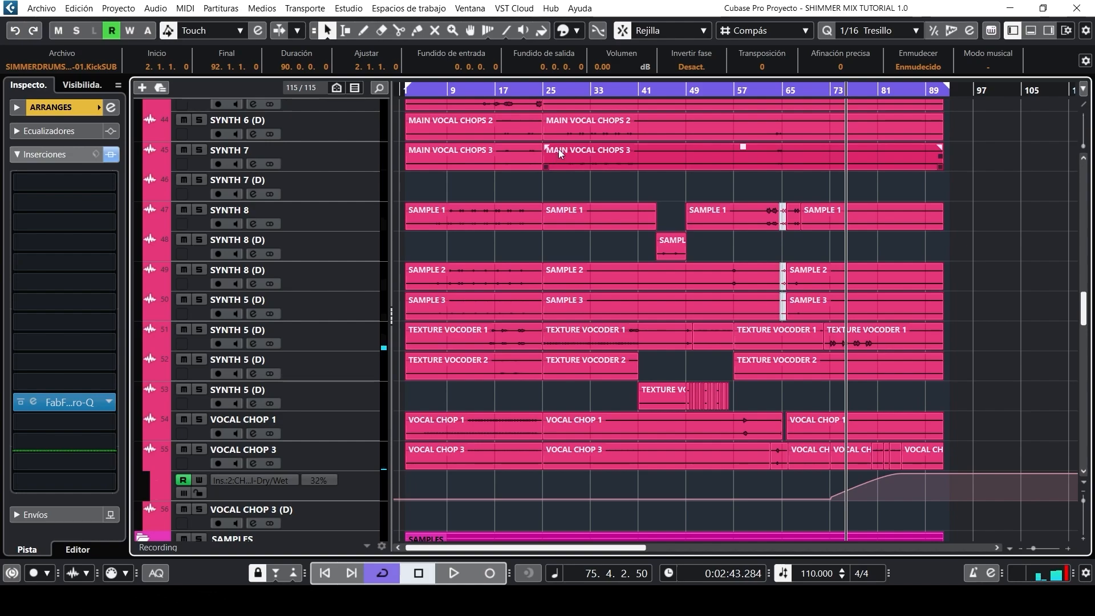
left_click(564, 117)
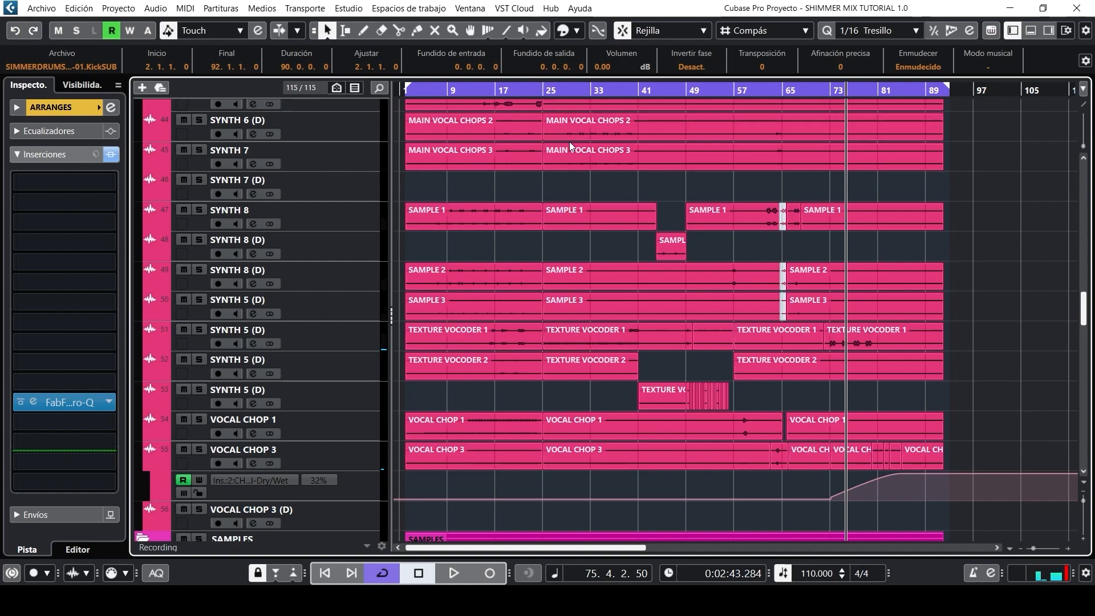
Examine the clips in the SAMPLES and VOCES folders, the vocal automation and the FX channels.
scroll(615, 207, "down", 5)
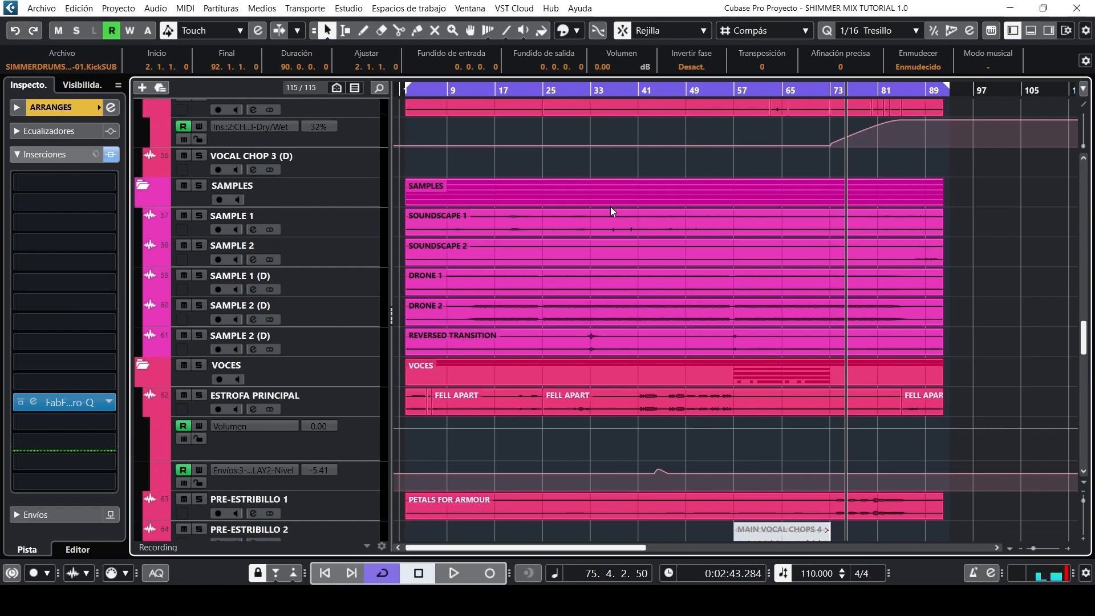
scroll(610, 207, "down", 1)
scroll(610, 207, "down", 2)
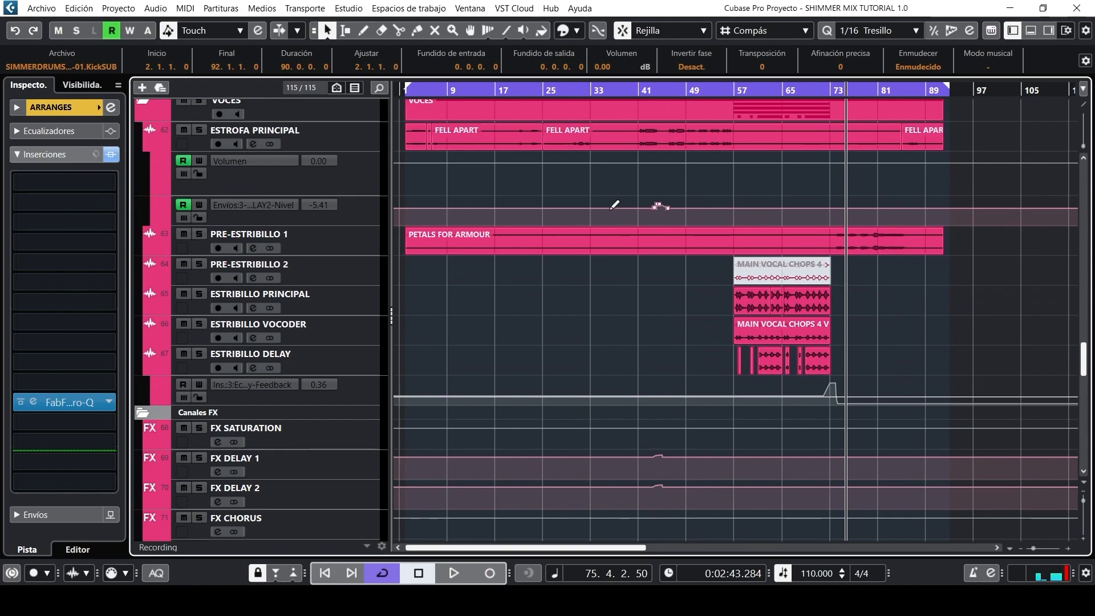
scroll(613, 205, "up", 1)
scroll(611, 209, "down", 4)
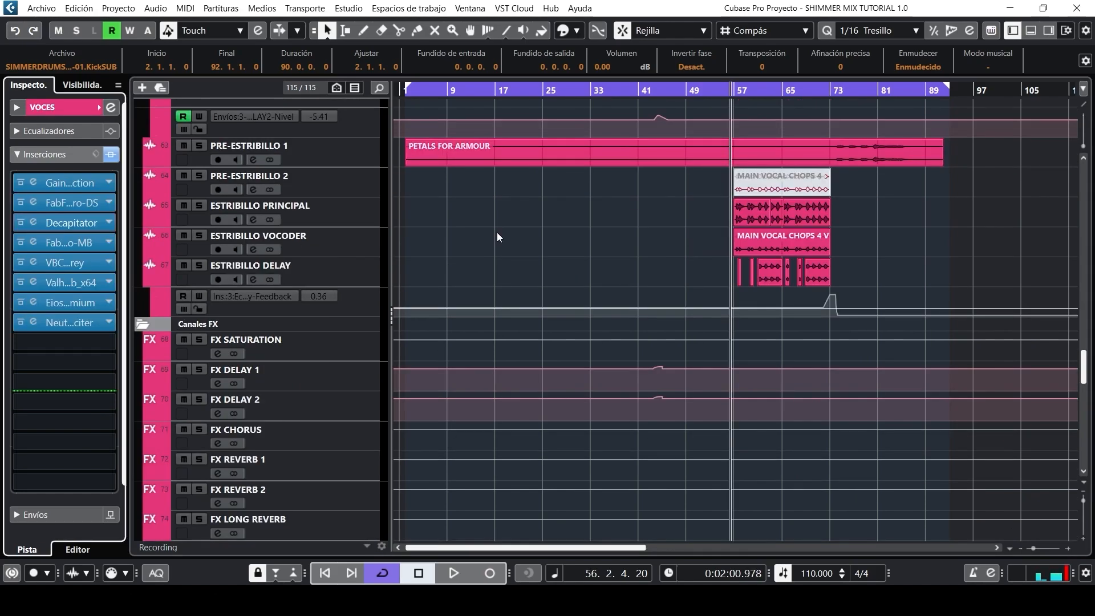
Look through the group tracks, from the KICK and drum groups to the VOCES group and final buses.
scroll(497, 237, "down", 5)
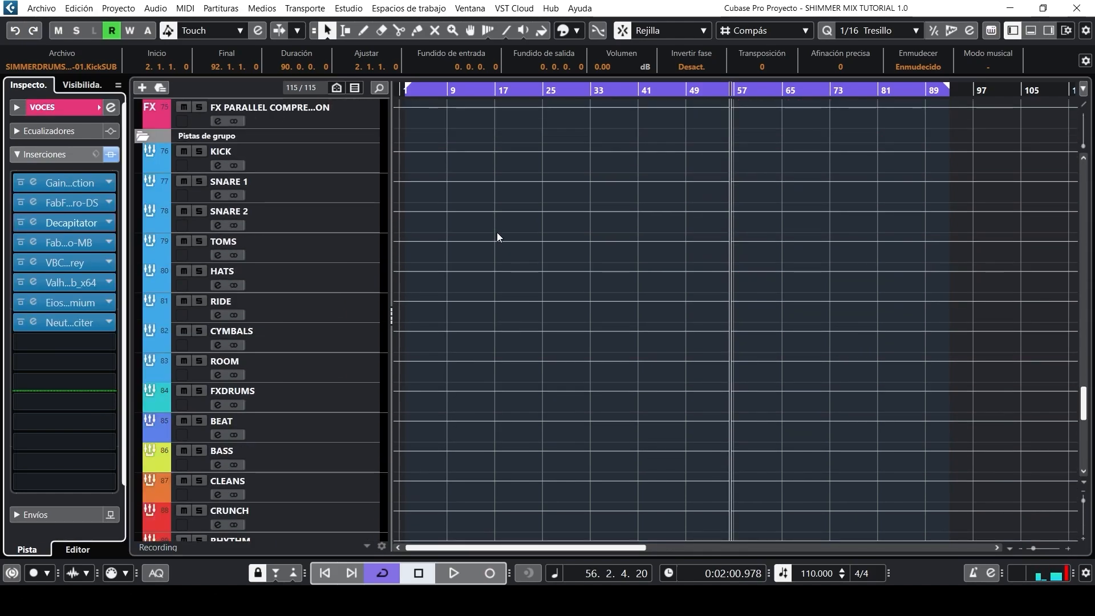
scroll(497, 237, "down", 6)
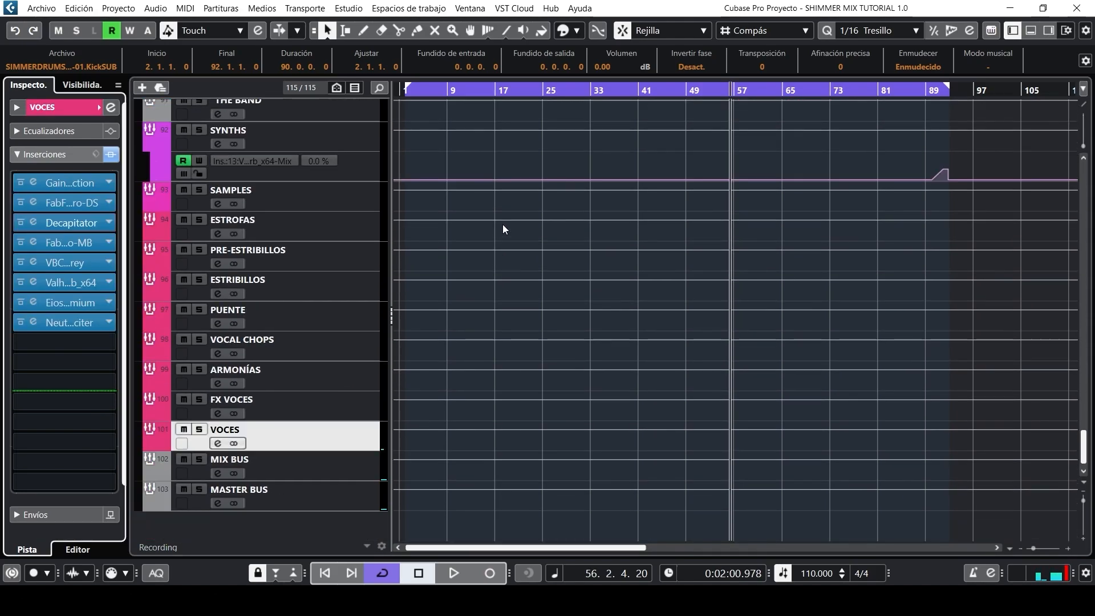
scroll(503, 228, "up", 7)
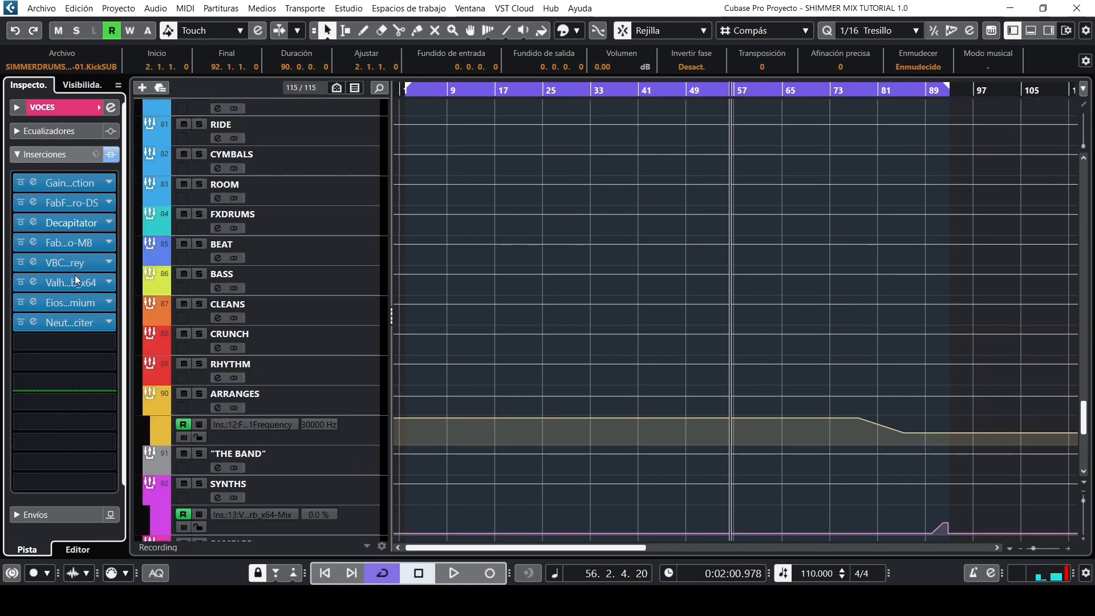
scroll(200, 301, "down", 4)
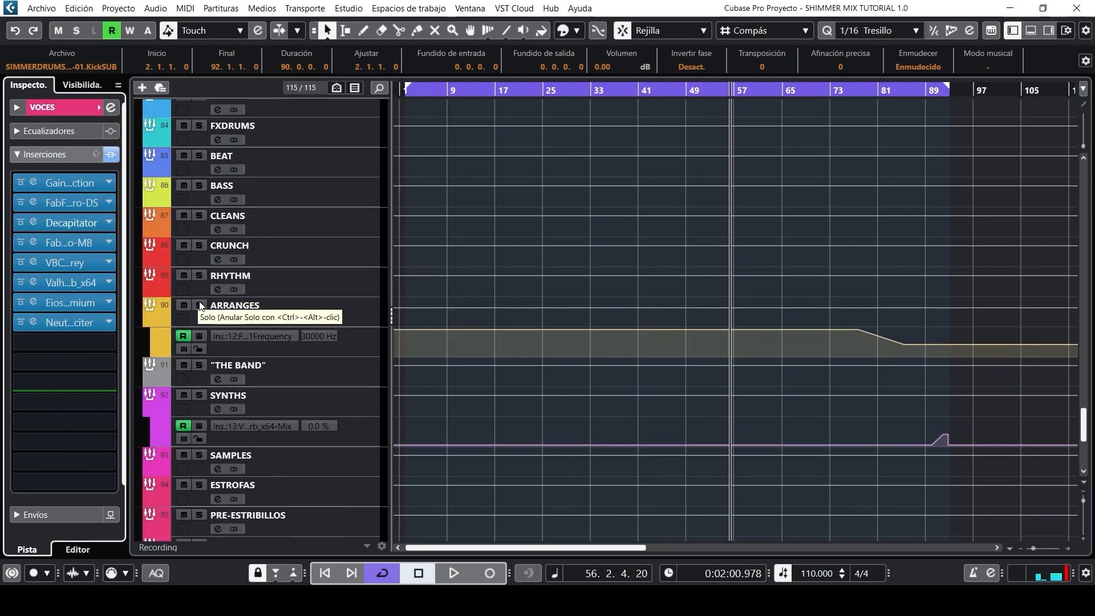
scroll(199, 301, "up", 4)
scroll(199, 301, "down", 1)
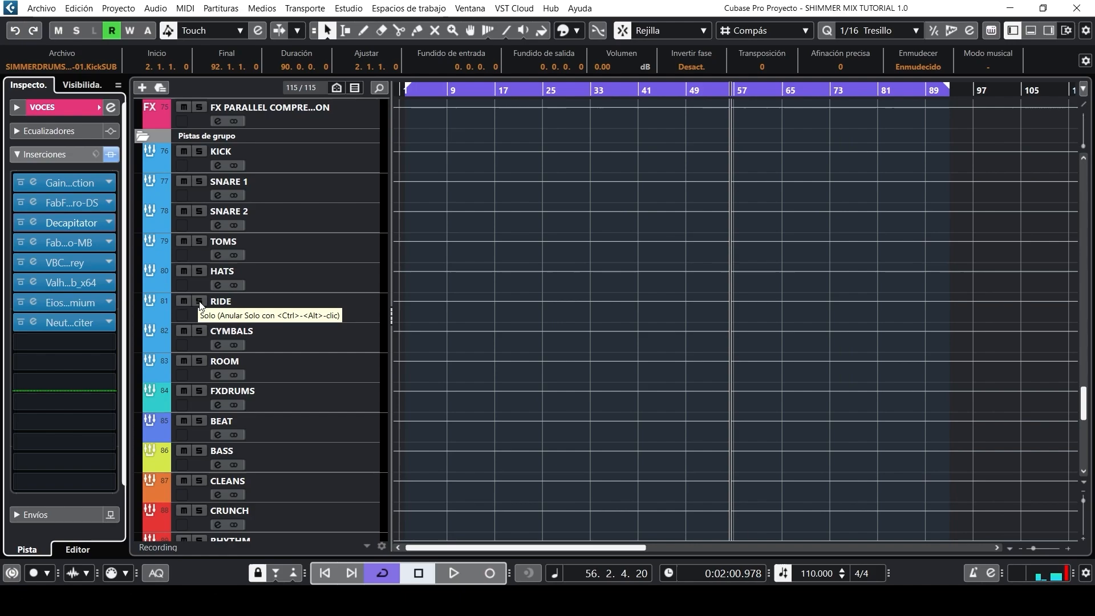
Display the insert chain of the MIX BUS group, followed by that of the MASTER BUS group.
scroll(270, 229, "down", 5)
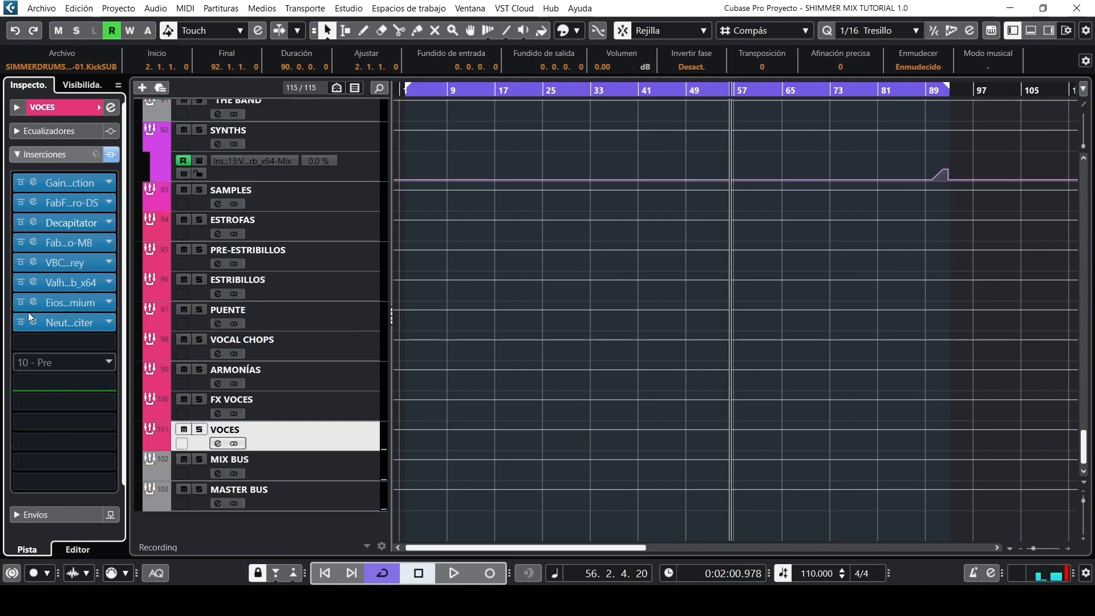
left_click(203, 470)
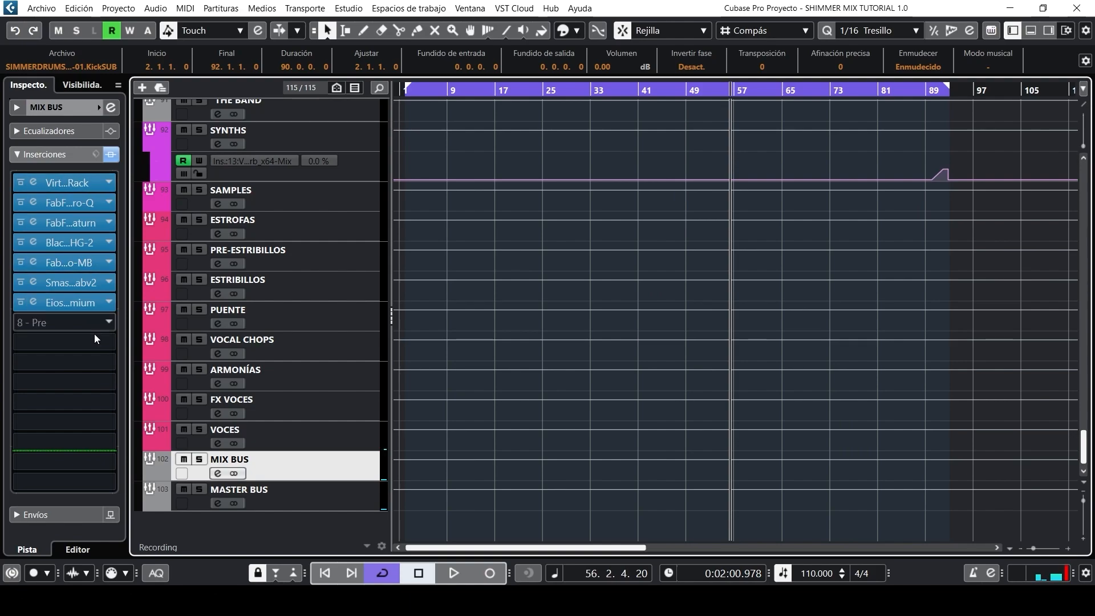
left_click(196, 505)
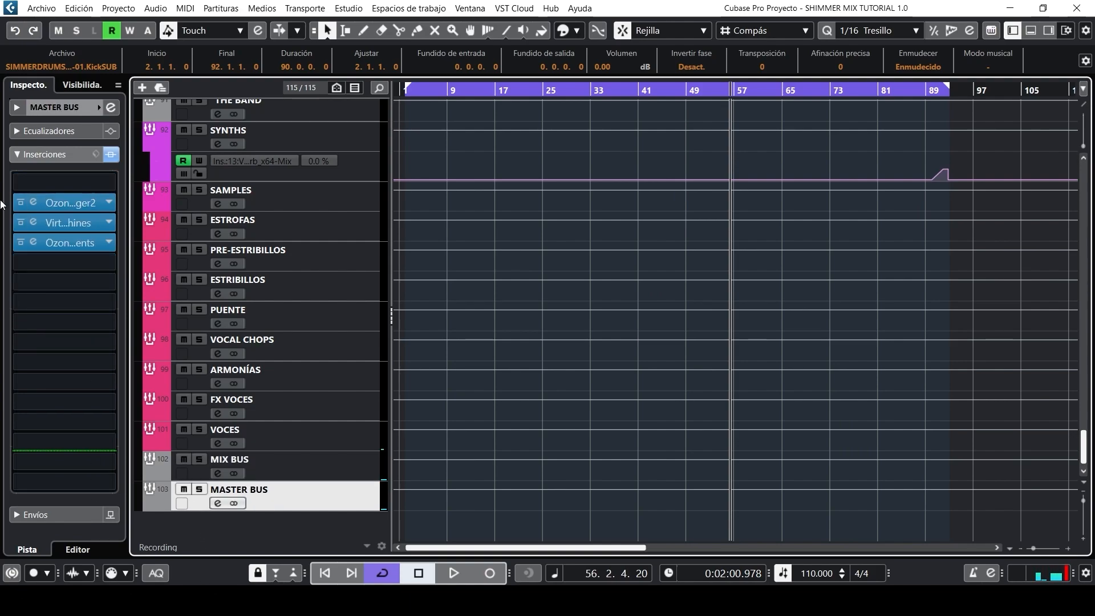
Inspect the Ozone Imager 2 and Virtual Tape Machines inserts on the MASTER BUS, closing each one after viewing.
left_click(70, 199)
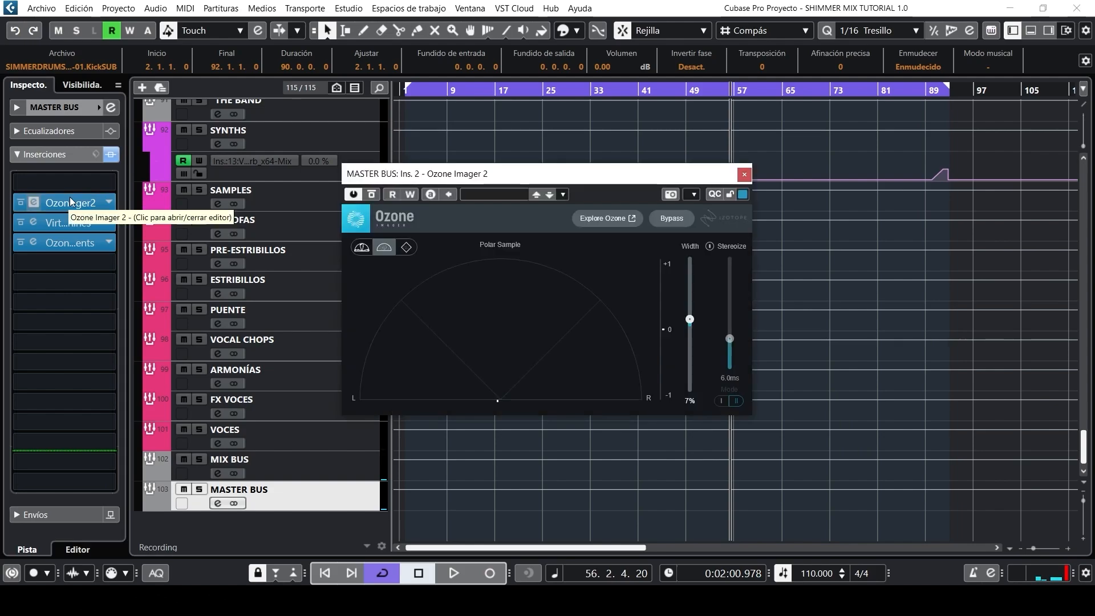
left_click(69, 200)
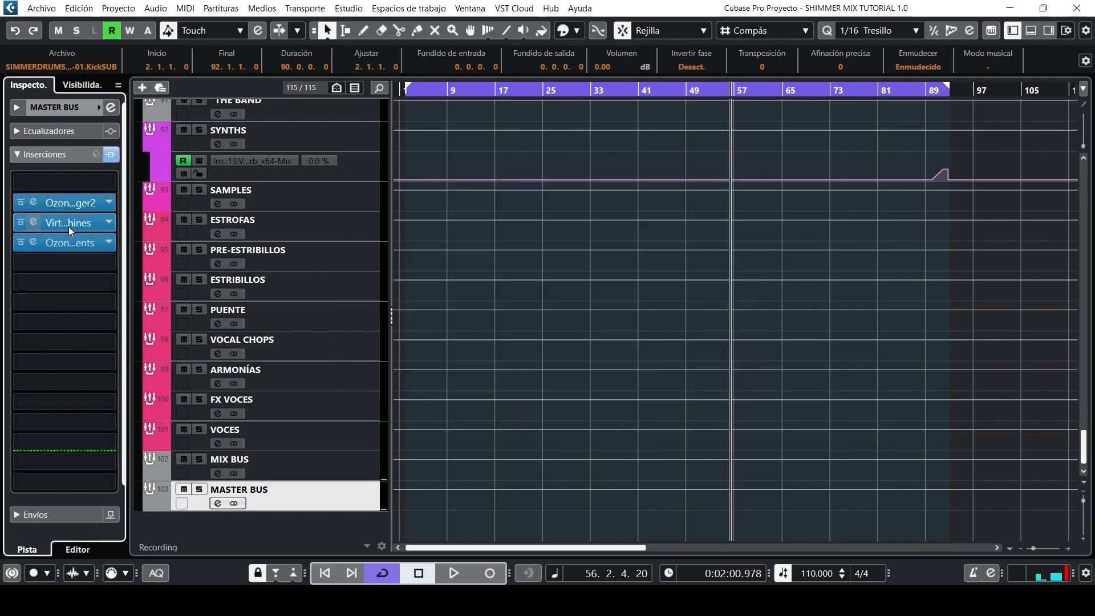
left_click(69, 227)
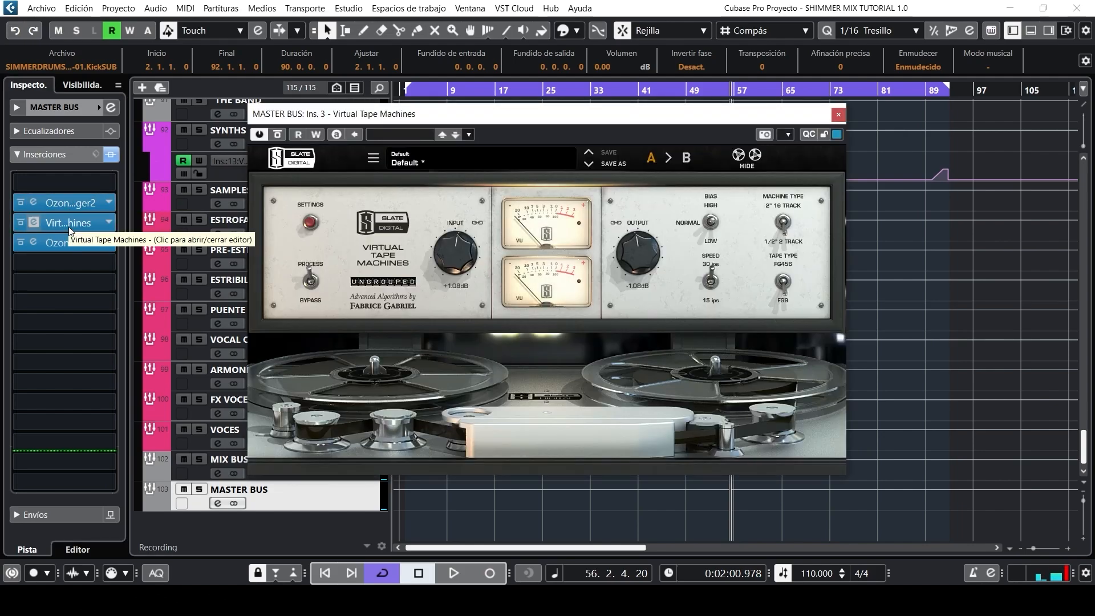
left_click(69, 227)
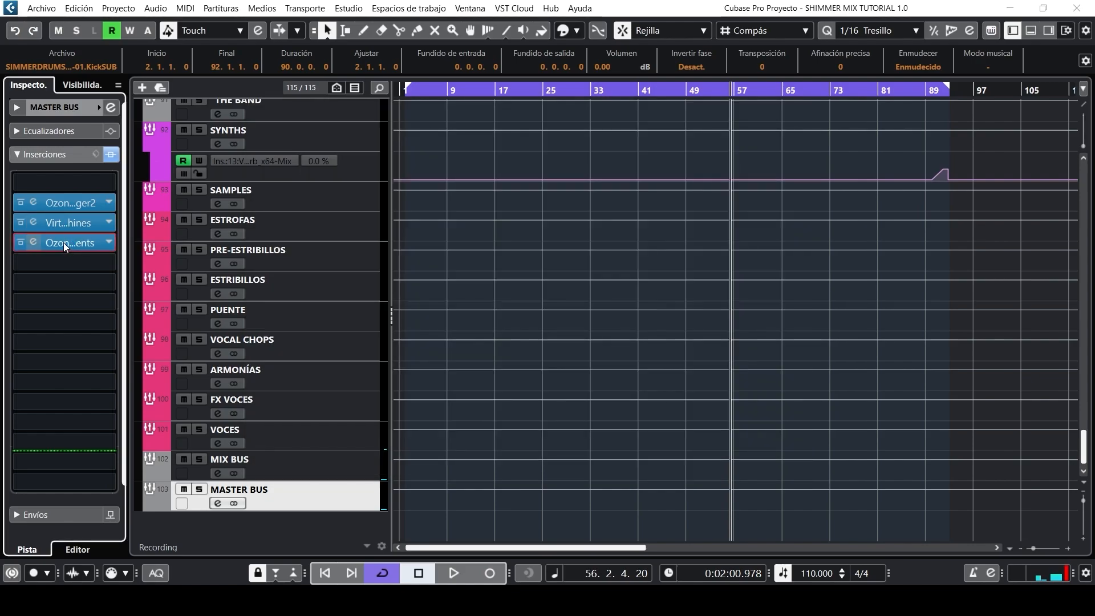
Open the Ozone 8 Elements insert on the MASTER BUS to view its Maximizer settings.
left_click(63, 241)
left_click(67, 241)
left_click(68, 241)
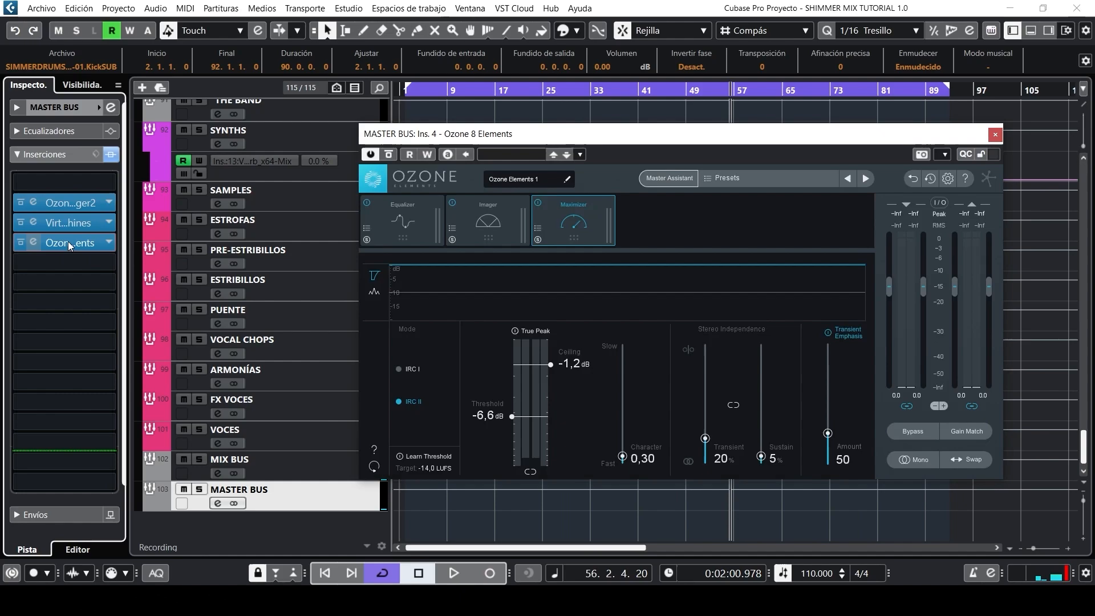